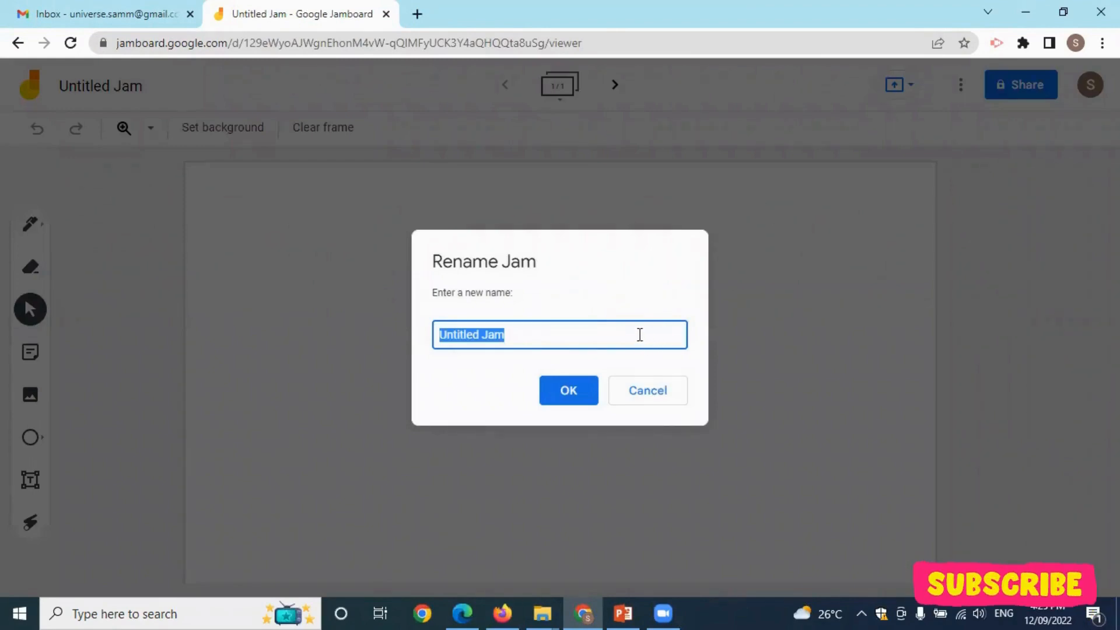
Rename the jam to 'Google Jam' and set the frame background to dark blue.
type("G")
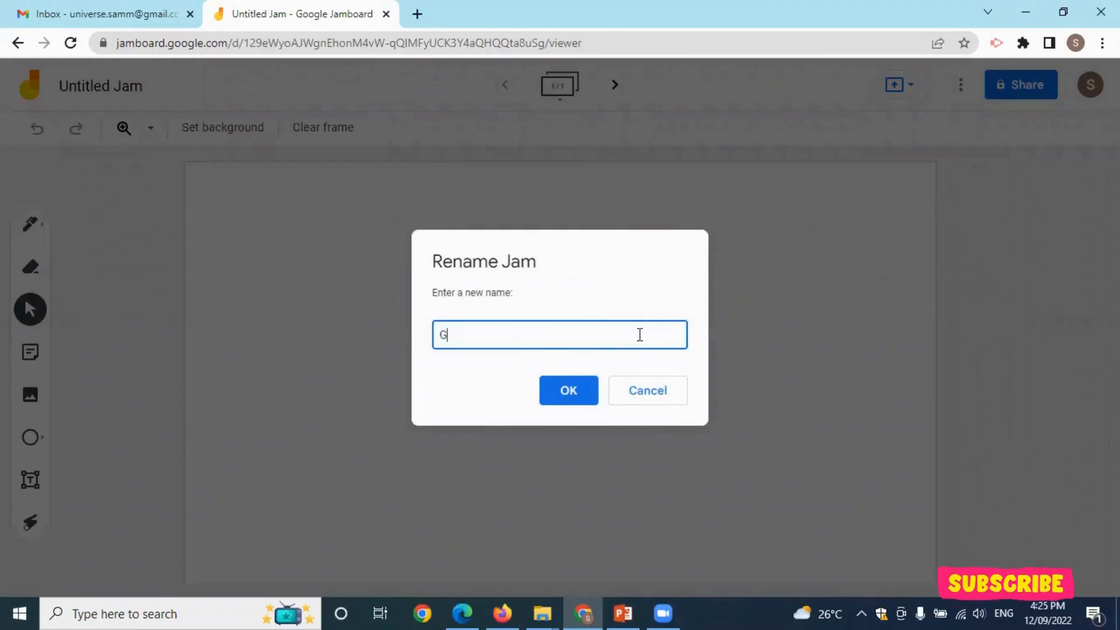
type("oogle Jam")
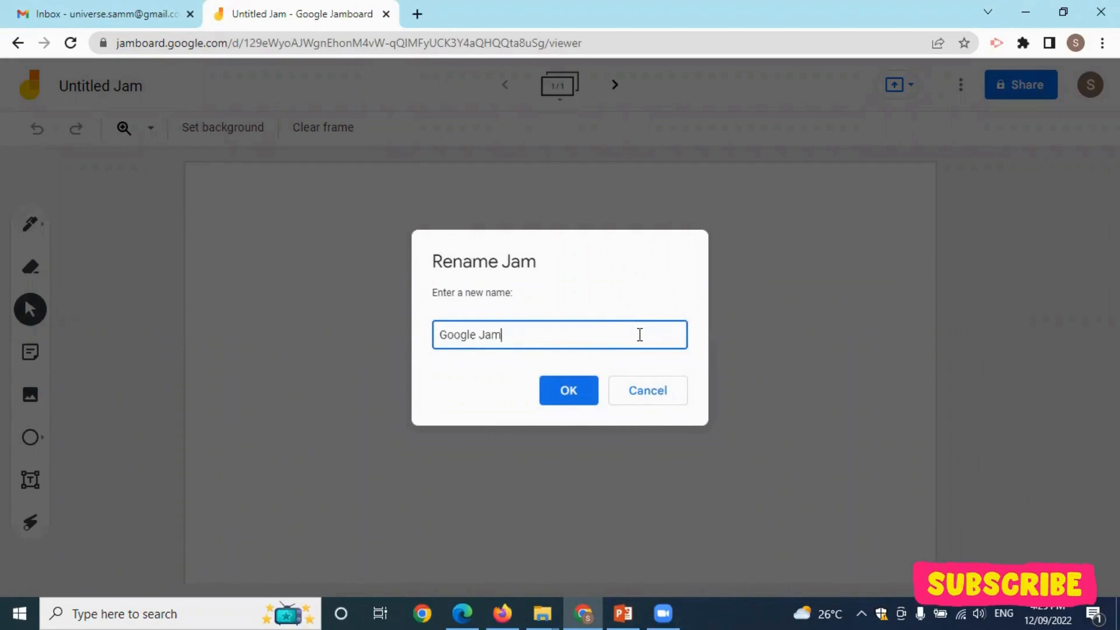
left_click(562, 392)
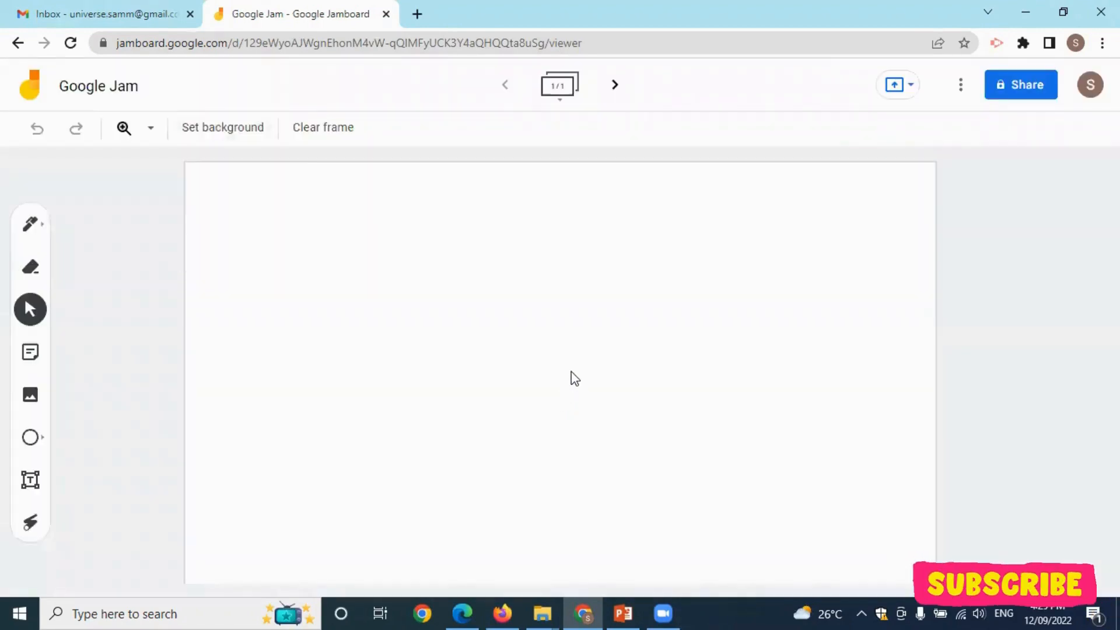
left_click(242, 132)
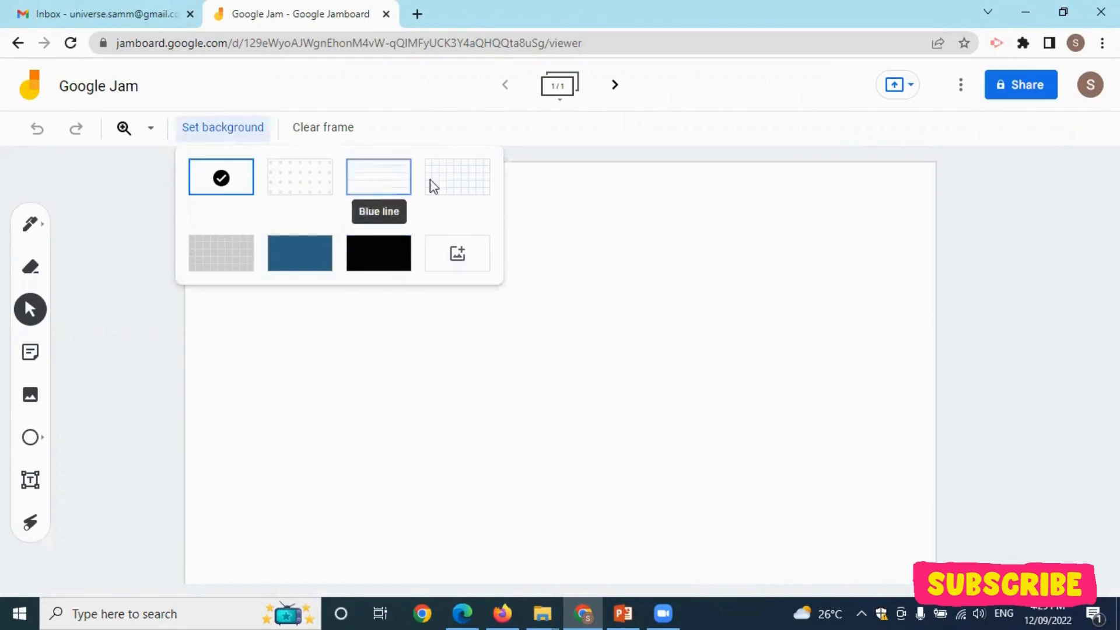
left_click(309, 257)
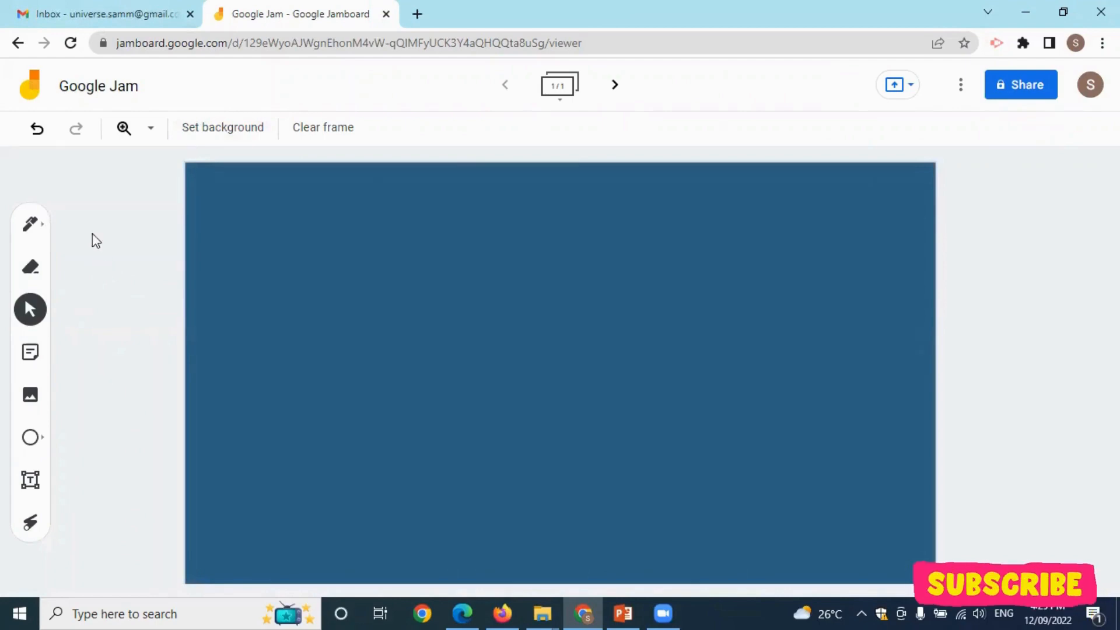
Hand-write 'Hi!' in black with the marker pen.
left_click(34, 227)
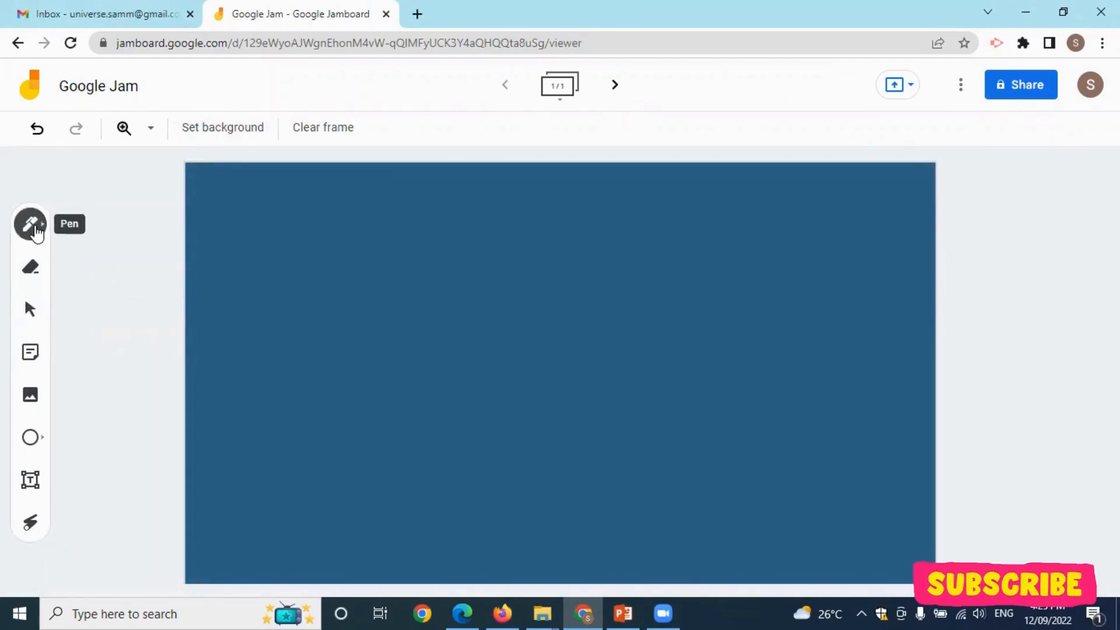
left_click(35, 230)
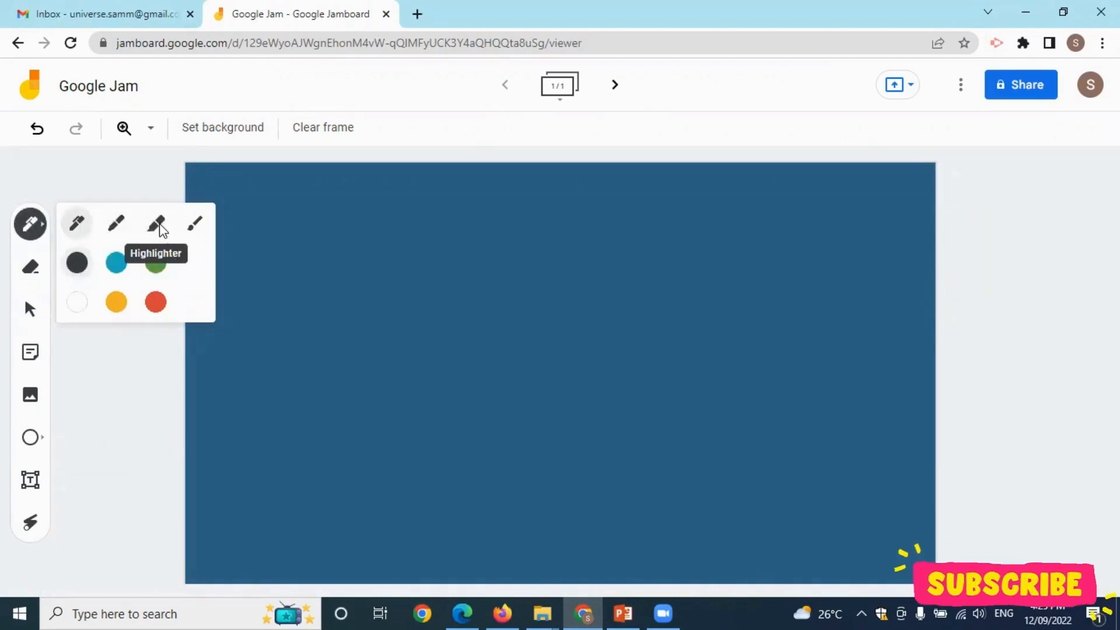
left_click(119, 227)
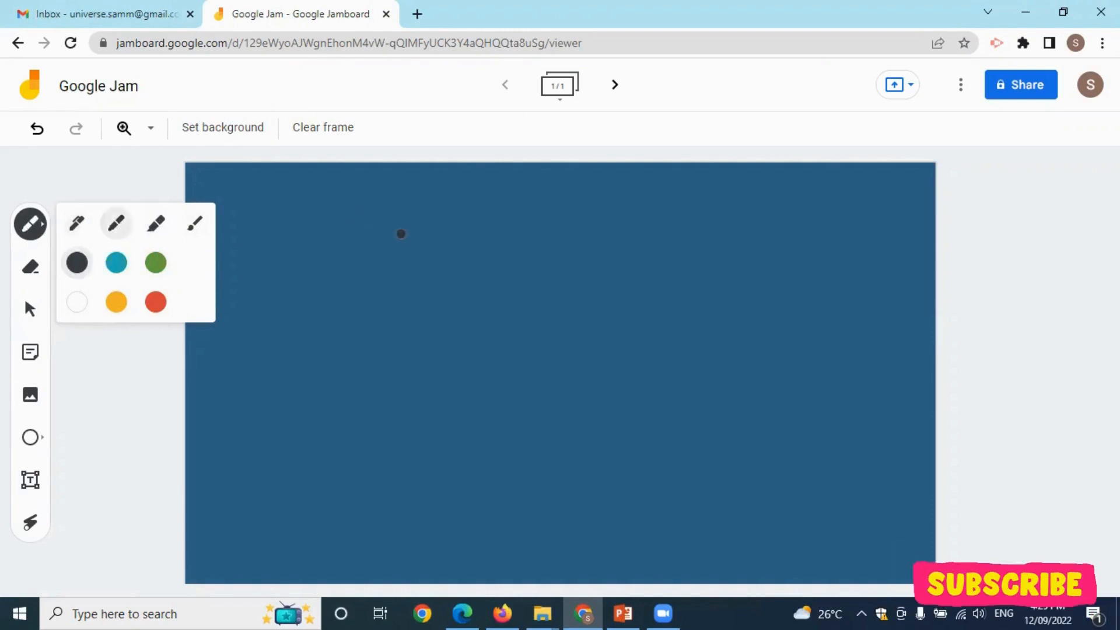
mouse_move(346, 212)
left_mouse_down()
mouse_move(368, 271)
mouse_move(464, 216)
left_mouse_up()
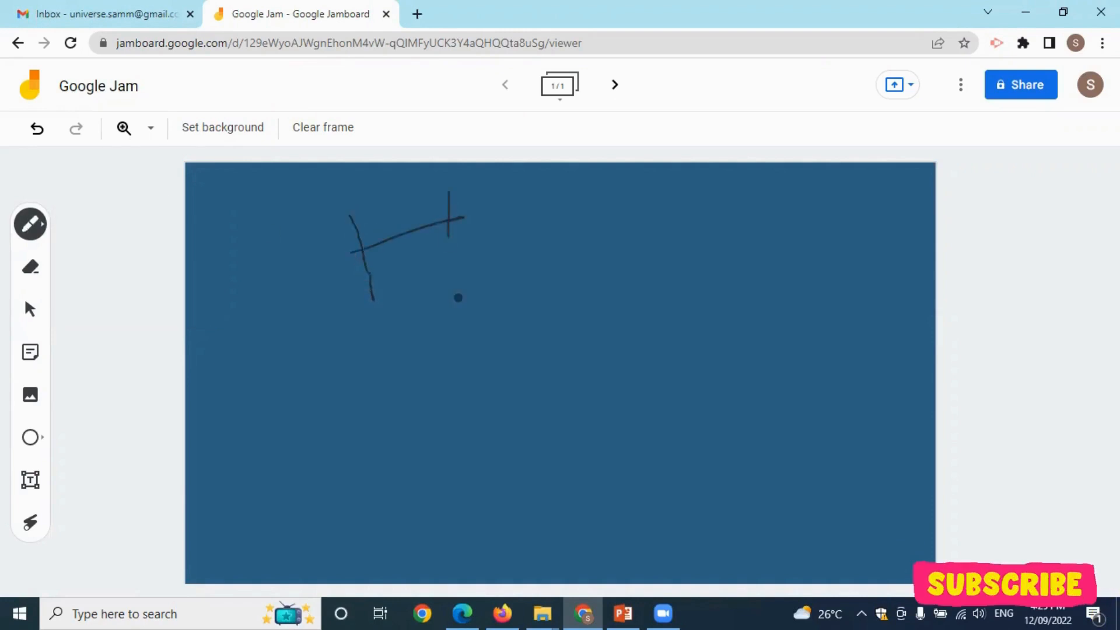
left_click_drag(458, 298, 461, 302)
left_click_drag(479, 246, 482, 305)
left_click(478, 226)
left_click_drag(519, 192, 527, 264)
left_click(554, 302)
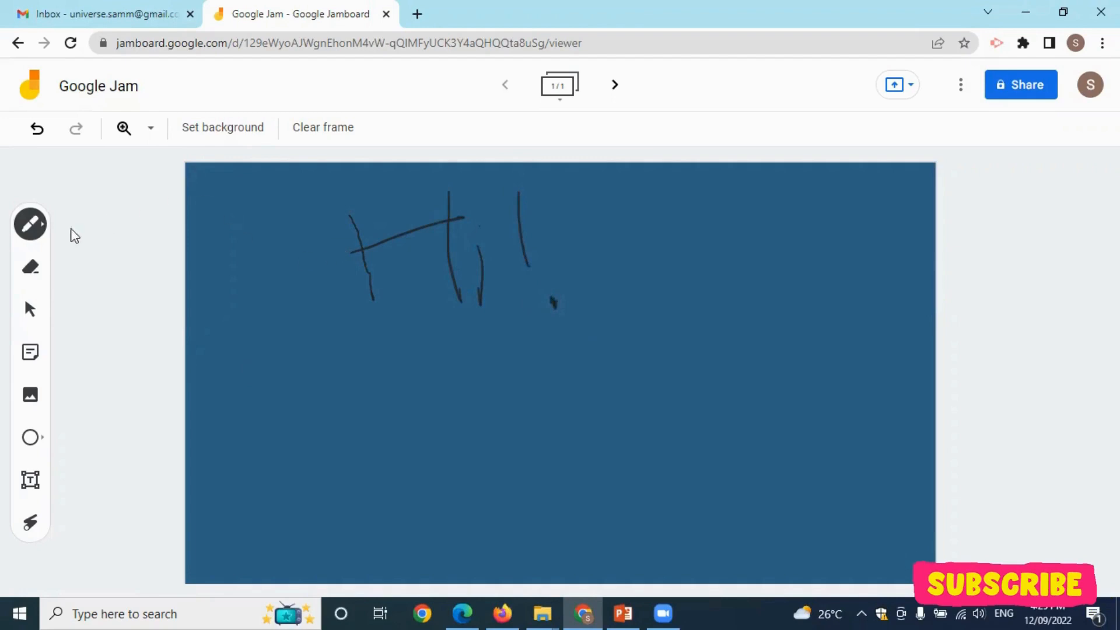
Write a second 'Hi!' below it with a yellow highlighter.
left_click(46, 234)
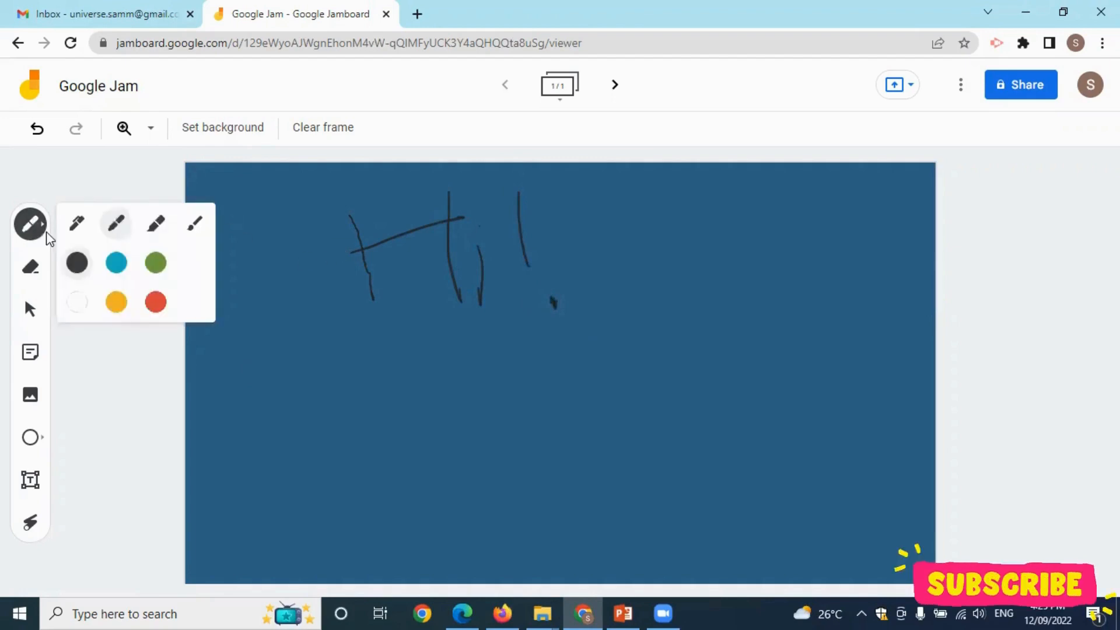
left_click(153, 228)
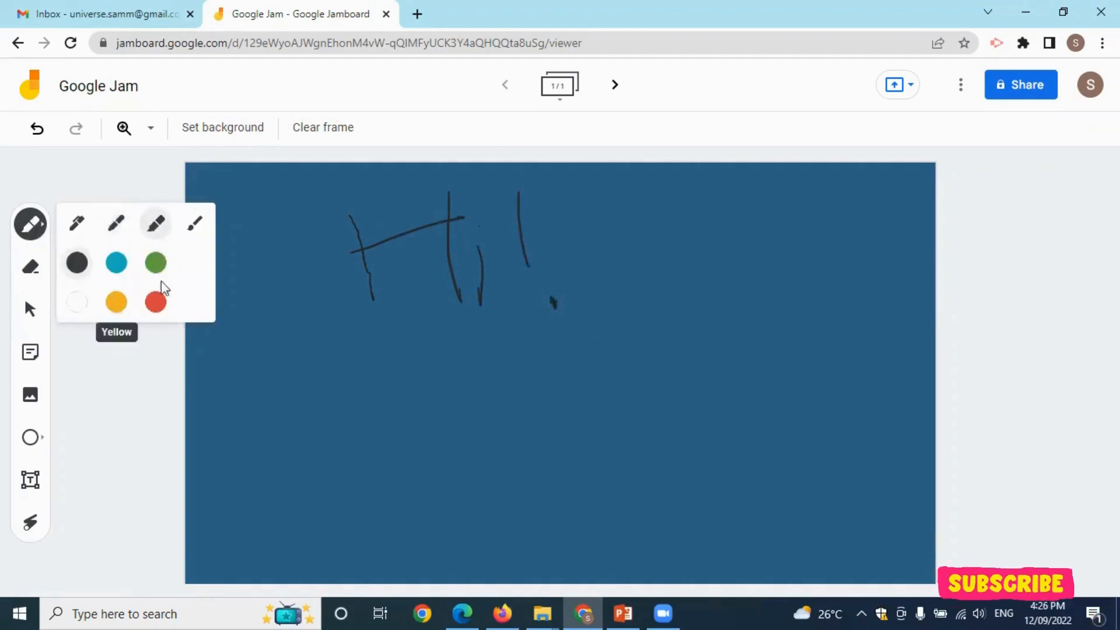
left_click(112, 304)
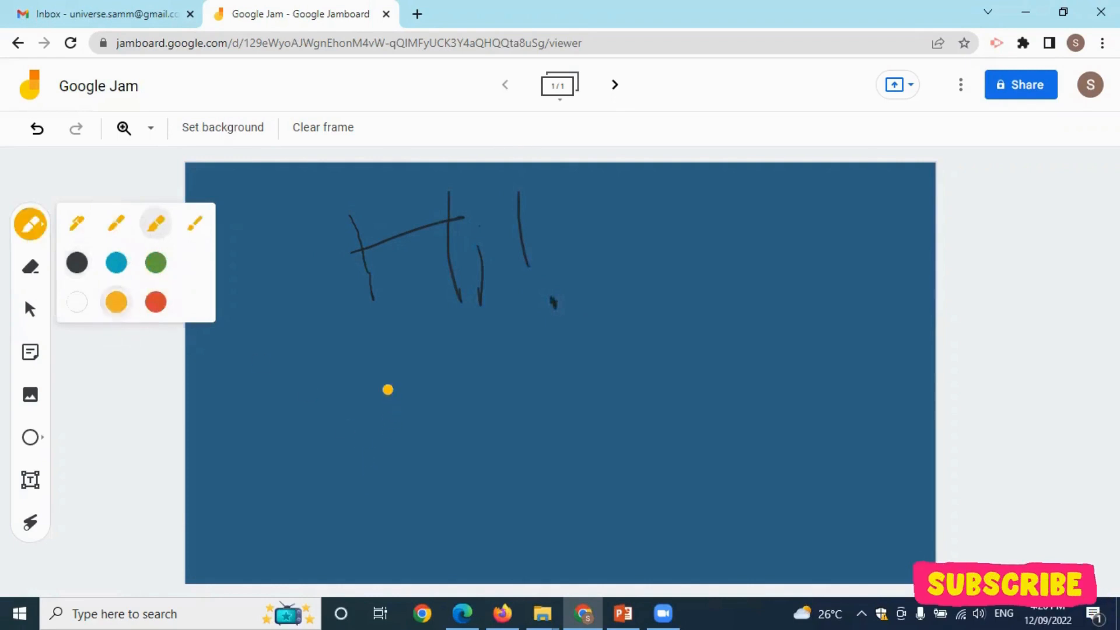
mouse_move(389, 388)
left_mouse_down()
mouse_move(391, 450)
mouse_move(464, 437)
mouse_move(451, 483)
left_mouse_up()
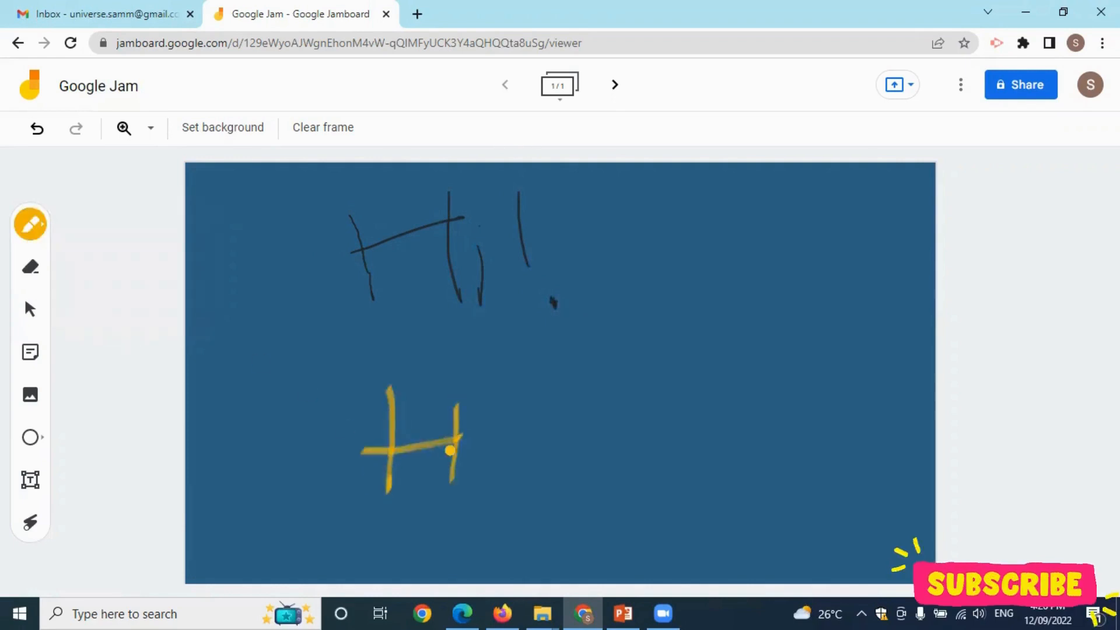
left_click_drag(485, 422, 480, 478)
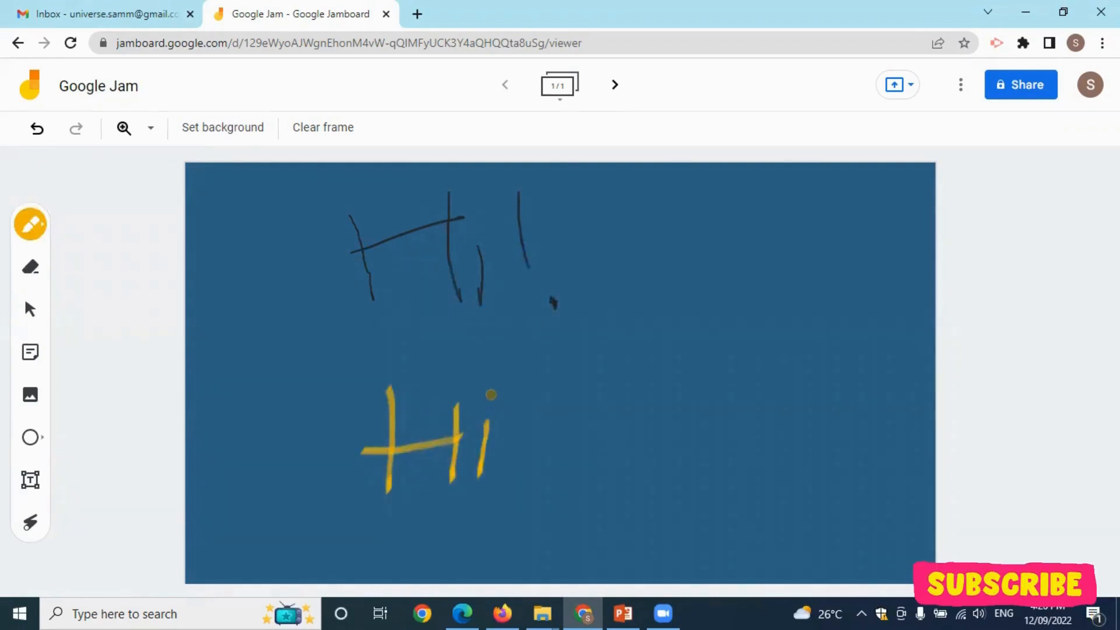
left_click(491, 395)
left_click_drag(548, 358, 536, 444)
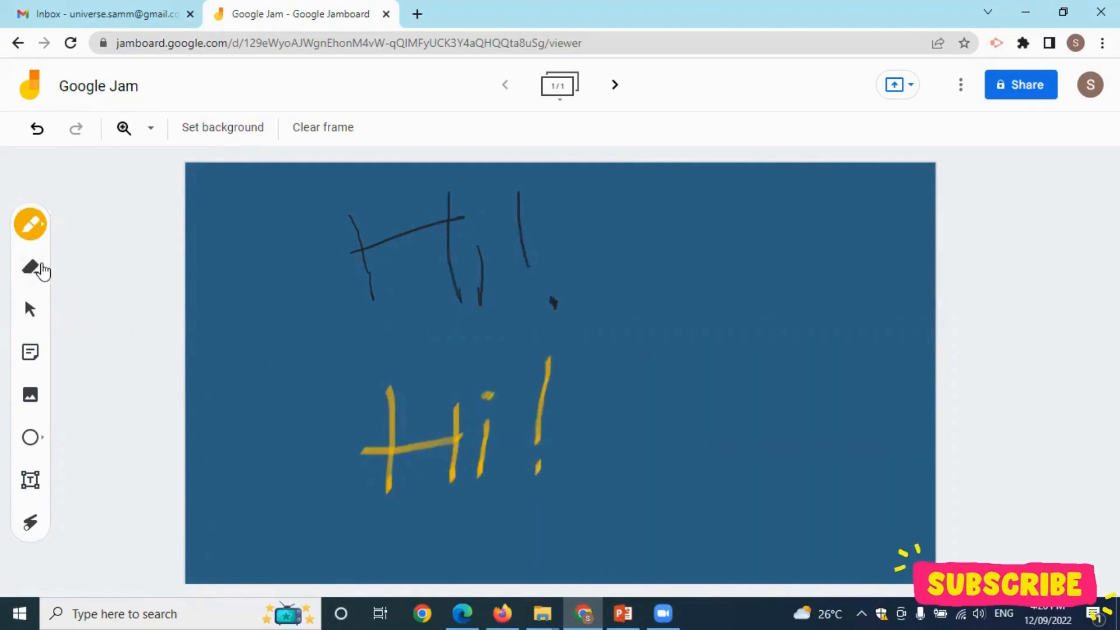
Erase all the black 'Hi!' strokes.
left_click(31, 269)
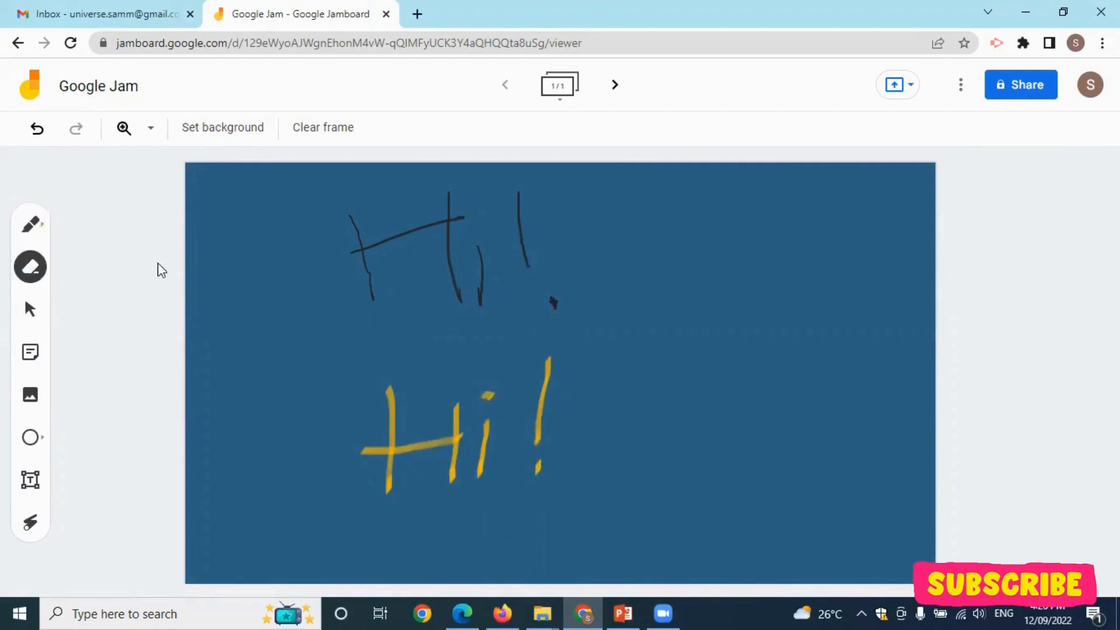
mouse_move(456, 215)
left_mouse_down()
mouse_move(453, 192)
mouse_move(430, 216)
mouse_move(455, 220)
mouse_move(480, 273)
mouse_move(480, 313)
mouse_move(475, 296)
mouse_move(510, 208)
mouse_move(519, 253)
left_mouse_up()
left_click_drag(565, 313, 551, 299)
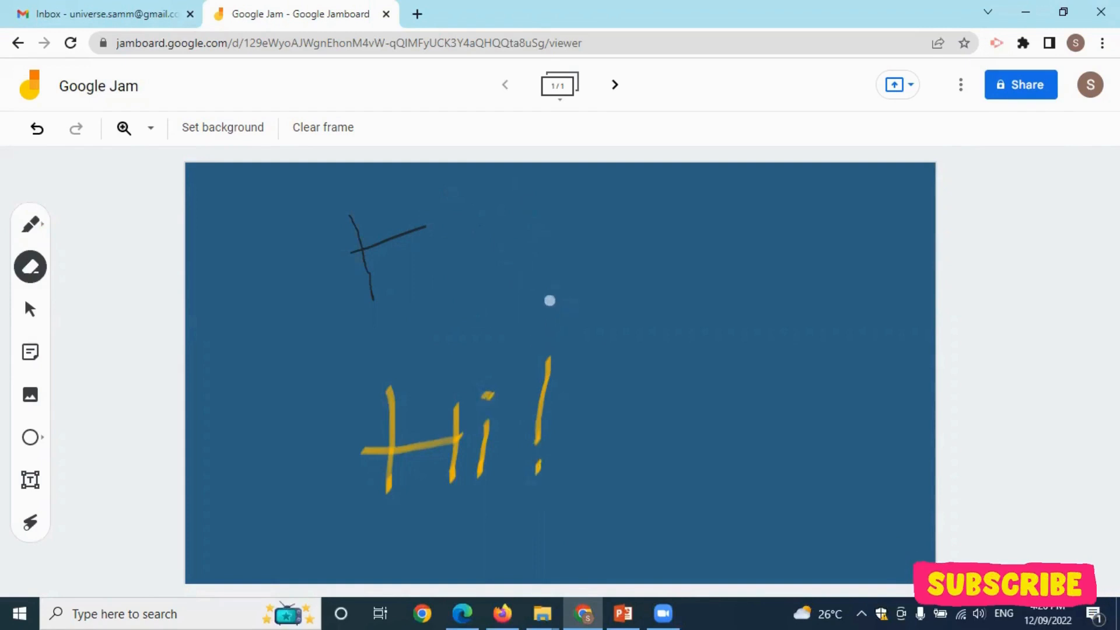
mouse_move(345, 212)
left_mouse_down()
mouse_move(375, 297)
mouse_move(366, 243)
mouse_move(438, 220)
left_mouse_up()
Add a yellow sticky note saying 'Demo Note' and drag it toward the top centre.
left_click(31, 357)
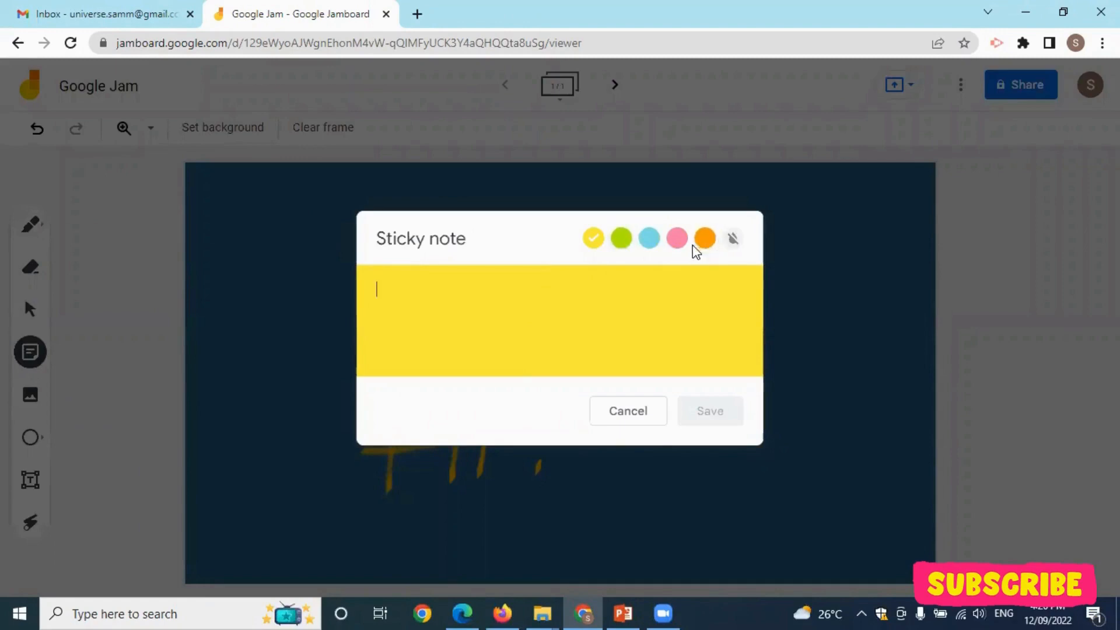
left_click(735, 240)
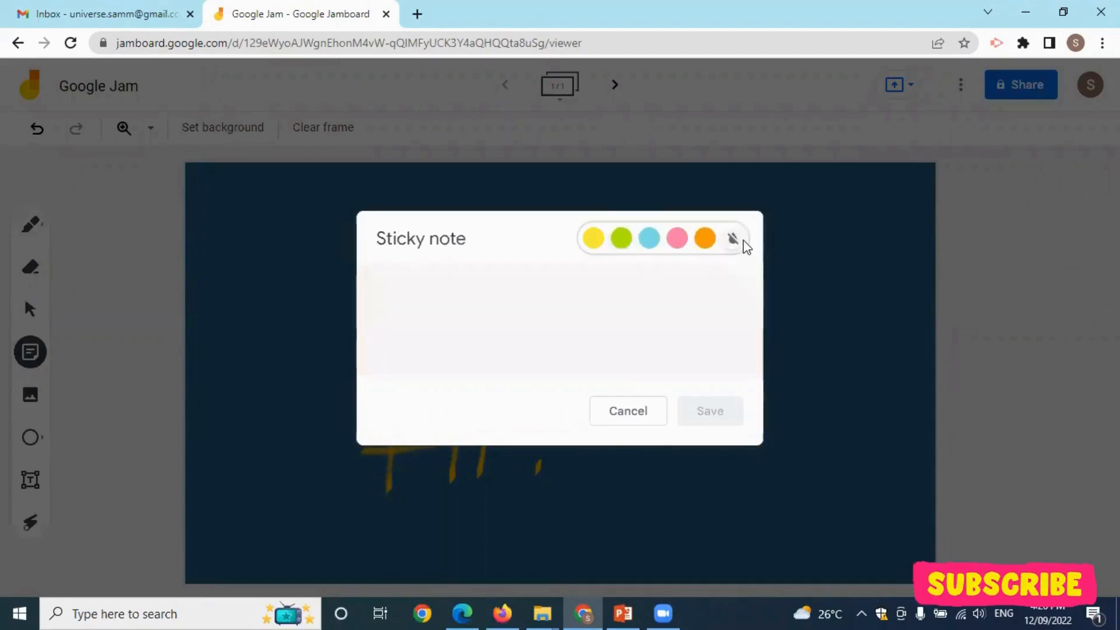
left_click(597, 241)
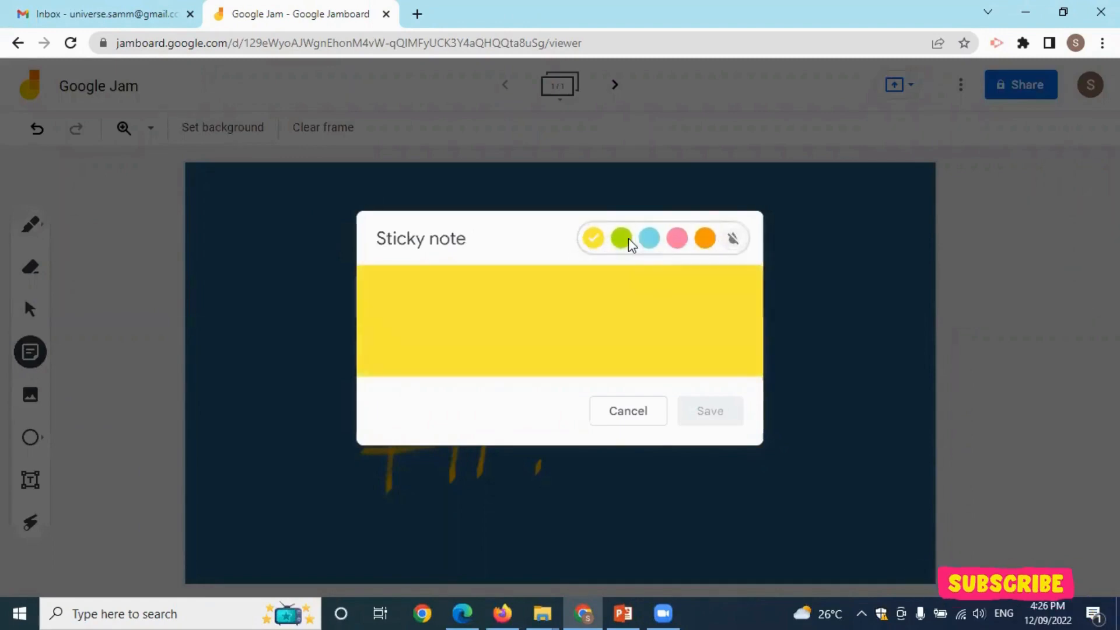
left_click(622, 238)
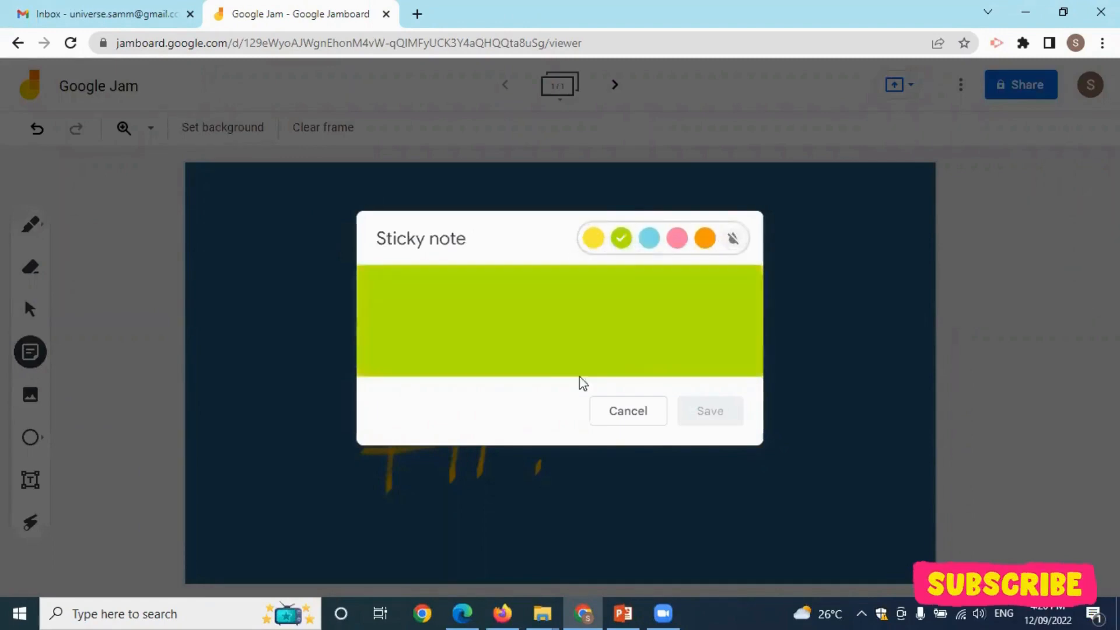
left_click(595, 239)
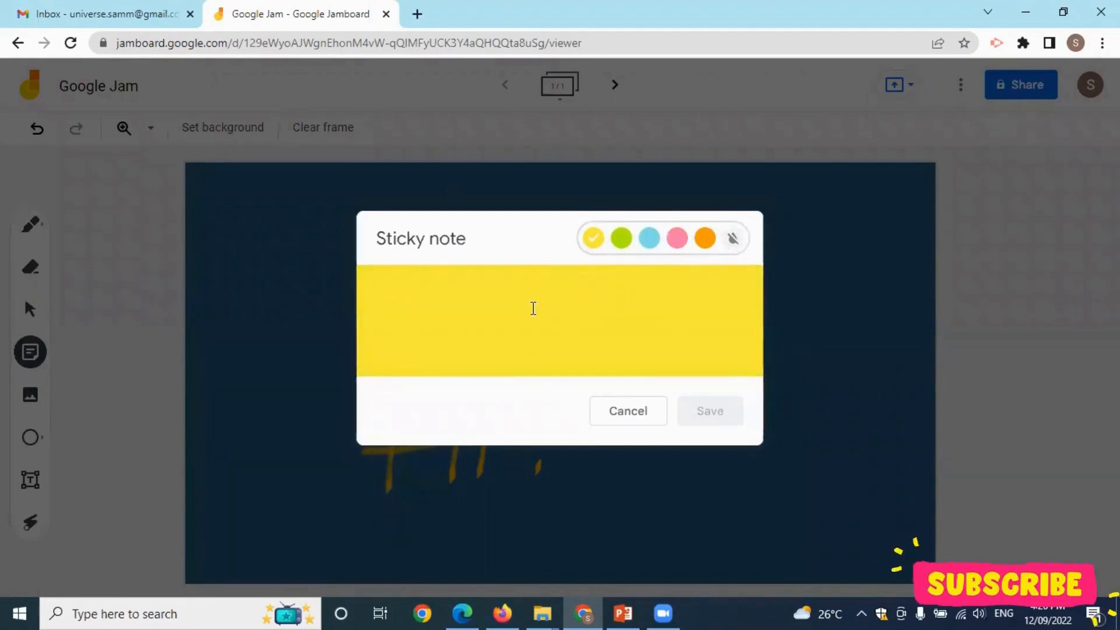
left_click(534, 307)
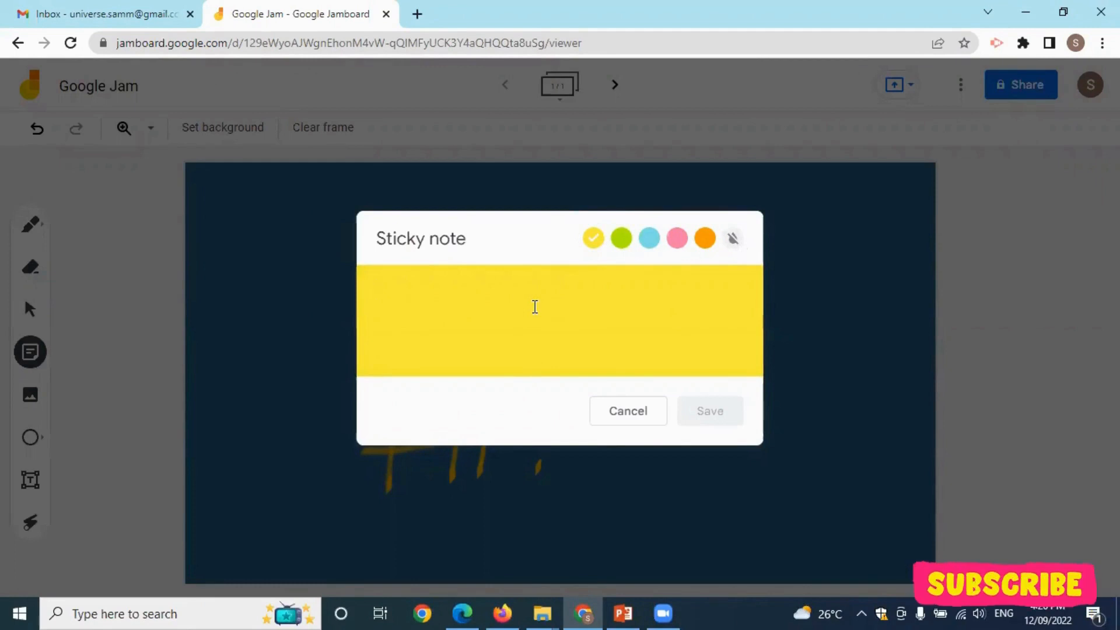
type("Demo")
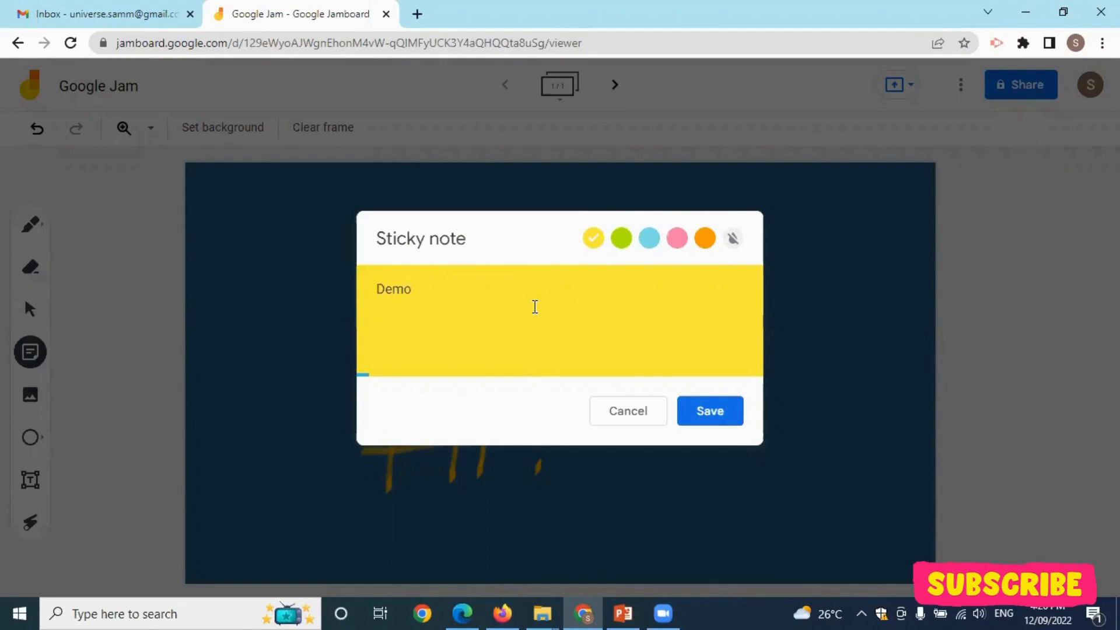
type(" Note")
left_click(726, 409)
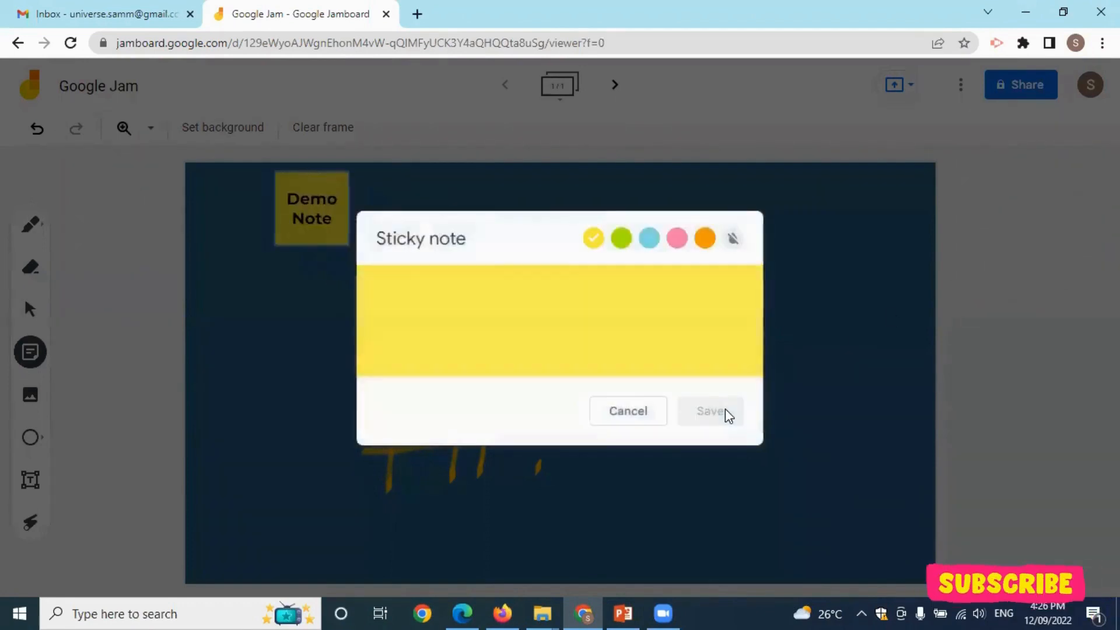
left_click(647, 407)
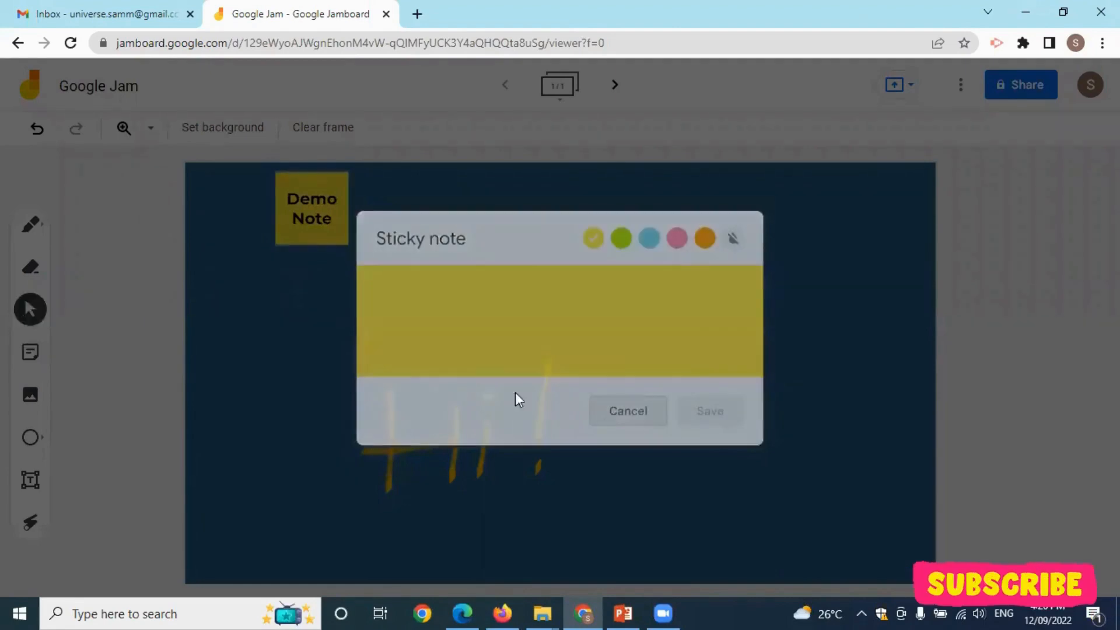
left_click_drag(330, 229, 528, 235)
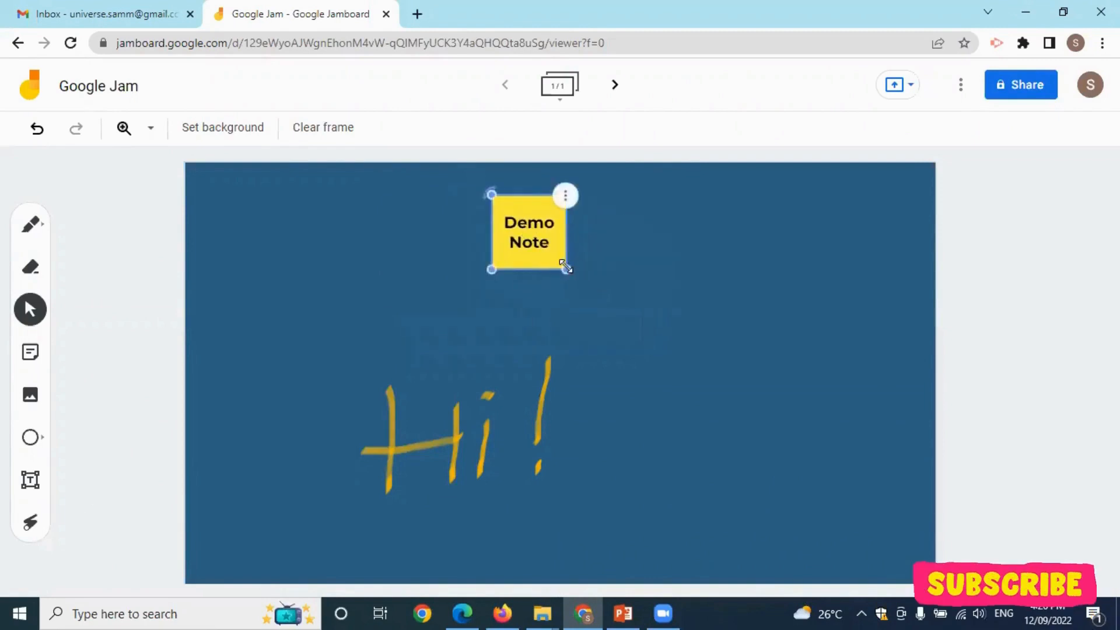
Enlarge, rotate and move the Demo Note right and down.
left_click_drag(568, 271, 589, 290)
mouse_move(492, 195)
left_mouse_down()
mouse_move(531, 310)
mouse_move(583, 191)
mouse_move(481, 210)
mouse_move(490, 192)
left_mouse_up()
left_click_drag(537, 225, 613, 254)
left_click(510, 300)
Edit the note text to read 'Demo Note ! Hello Everyone' and select the note.
left_click(605, 274)
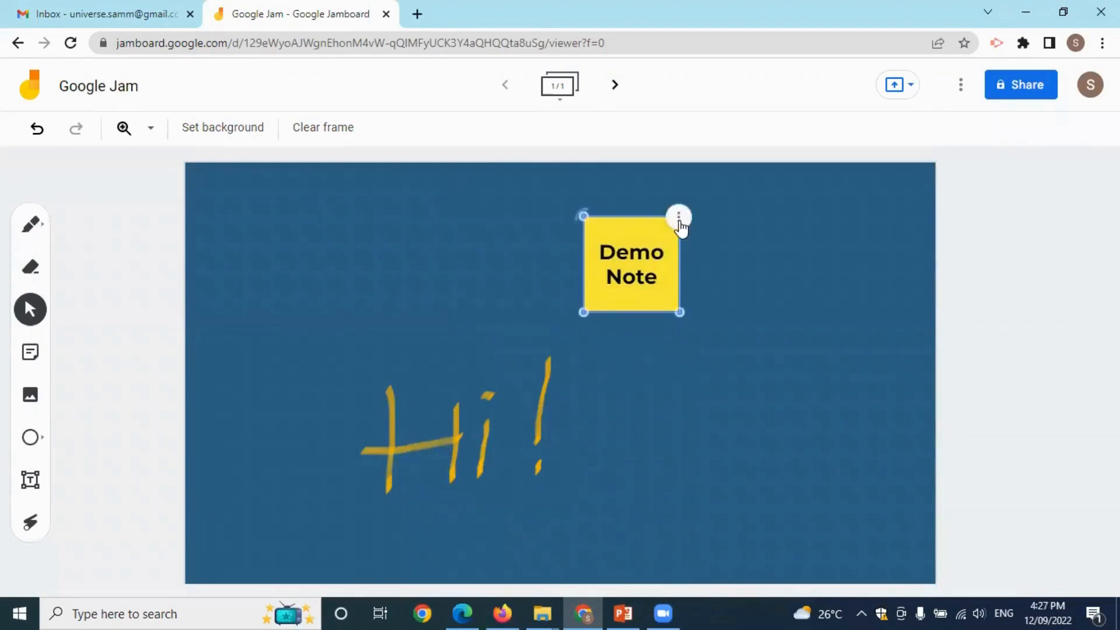
left_click(677, 220)
left_click(724, 226)
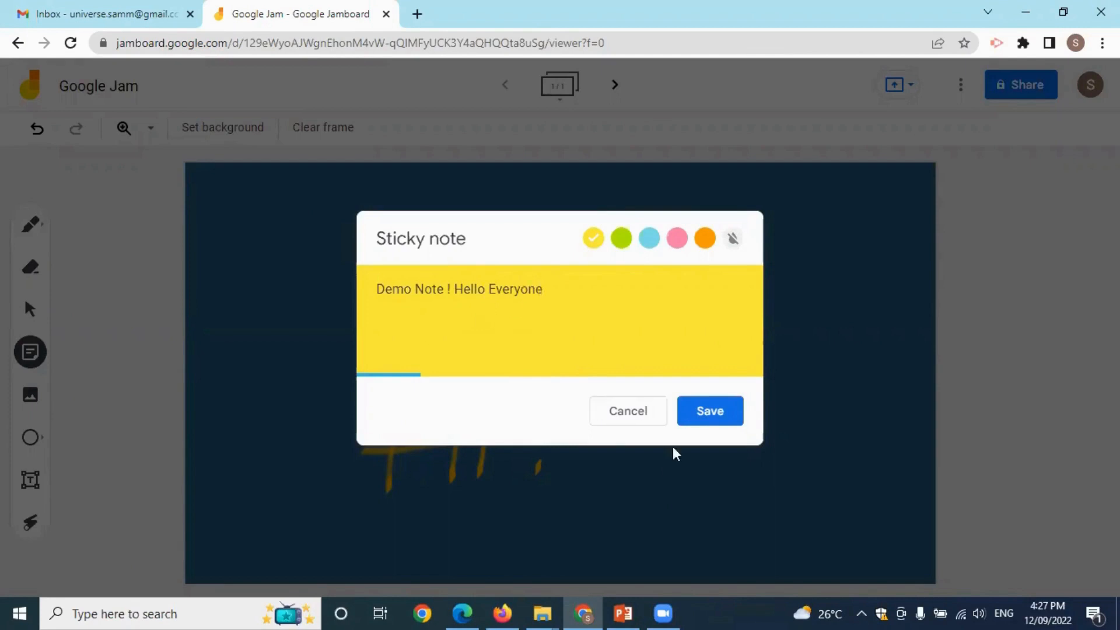
left_click(703, 420)
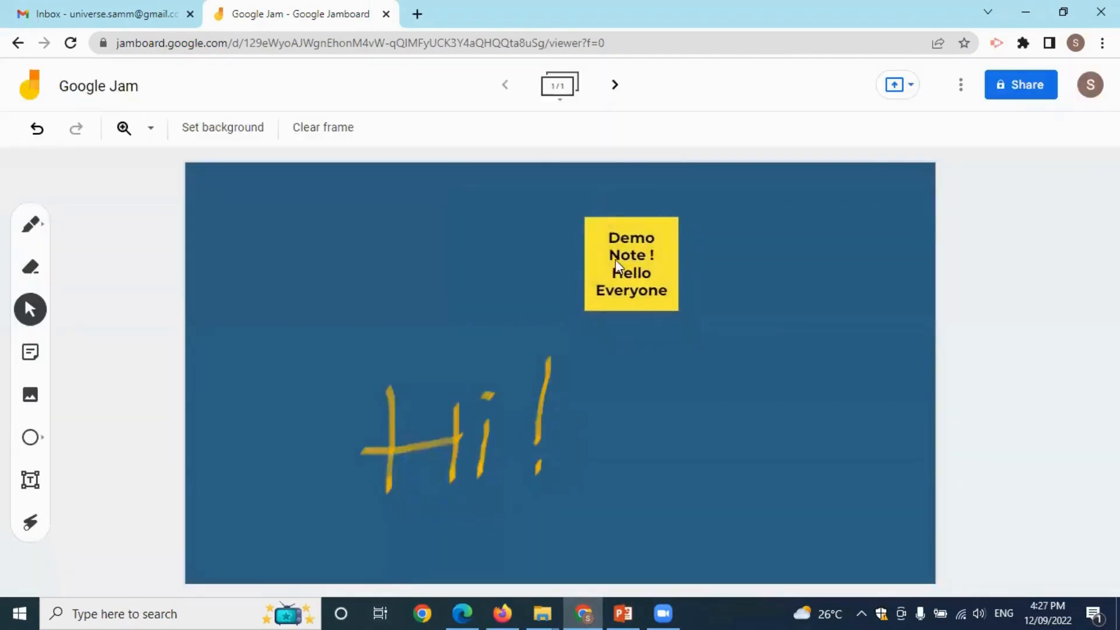
left_click(644, 263)
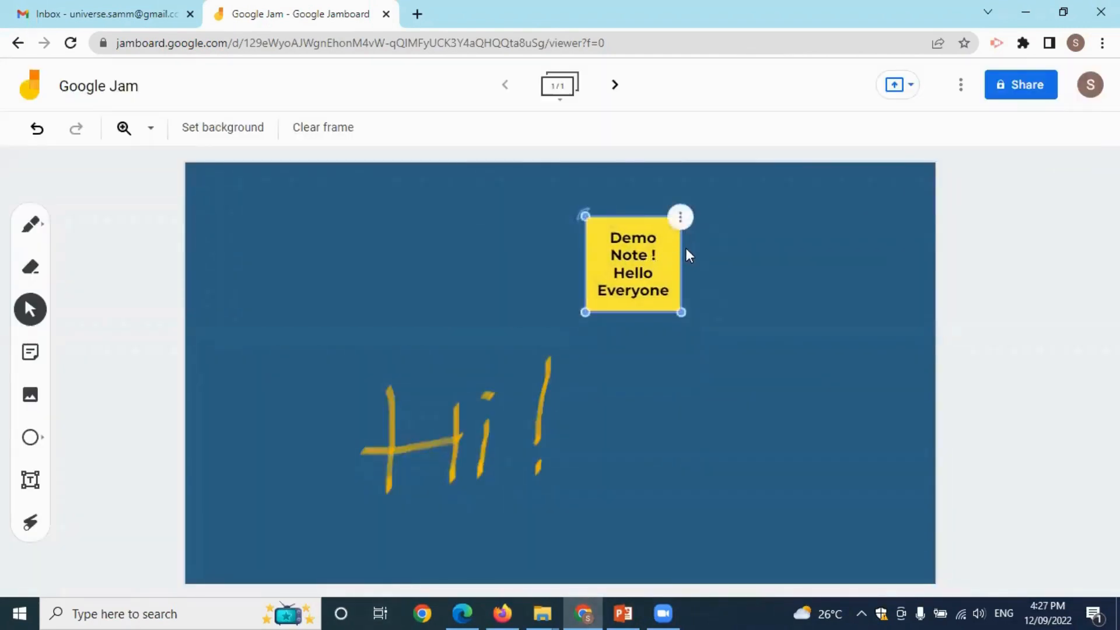
Duplicate the sticky note, make the copy green, and line both notes up side by side.
left_click(681, 217)
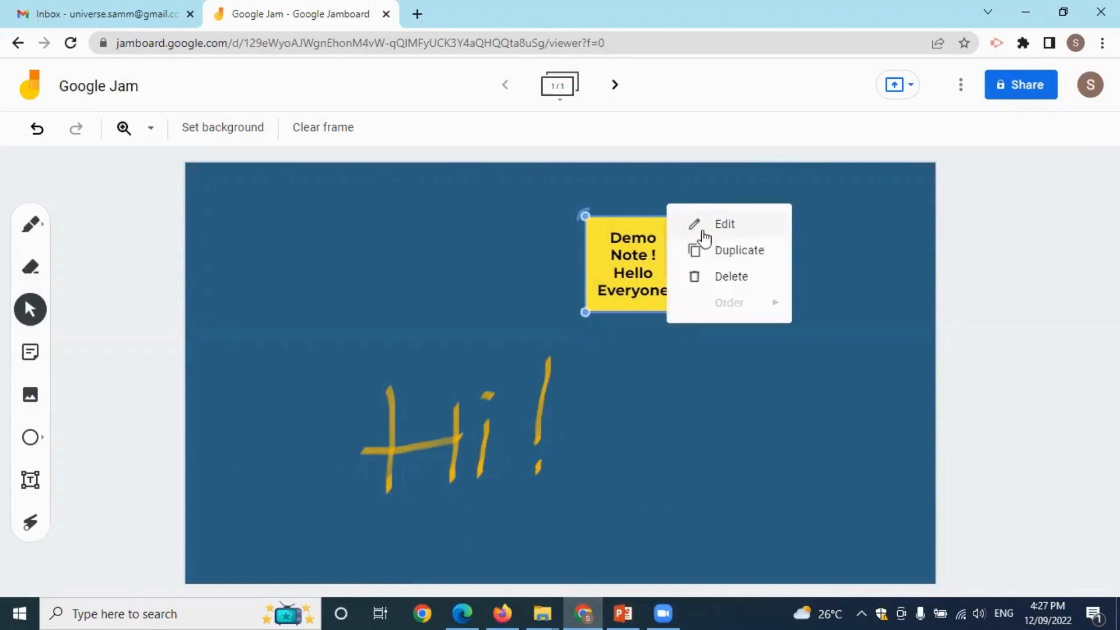
left_click(742, 252)
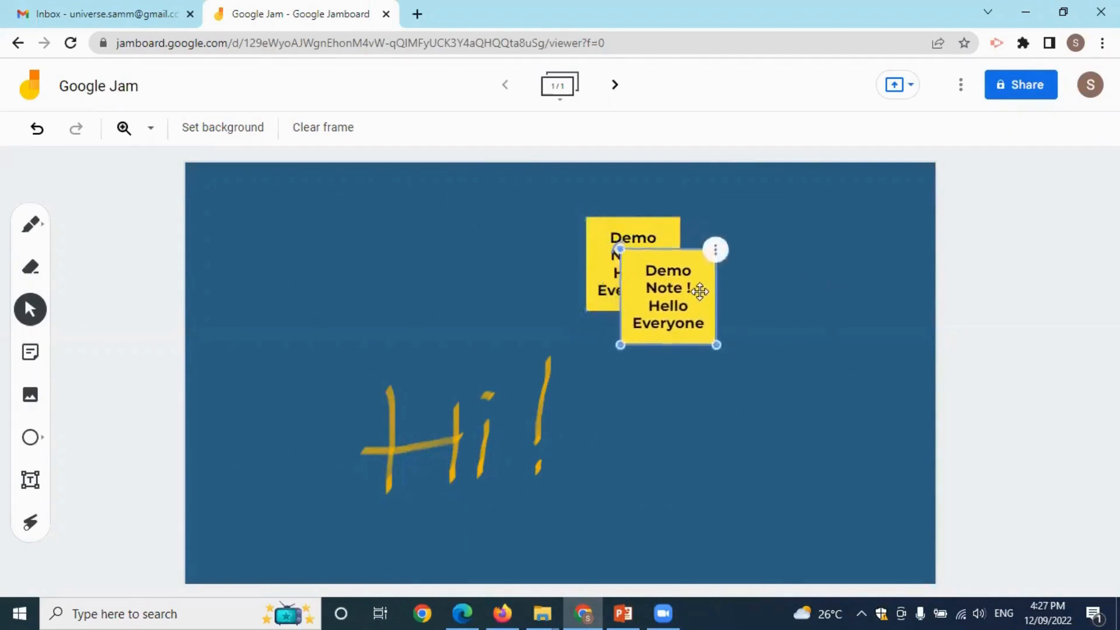
left_click_drag(699, 292, 776, 261)
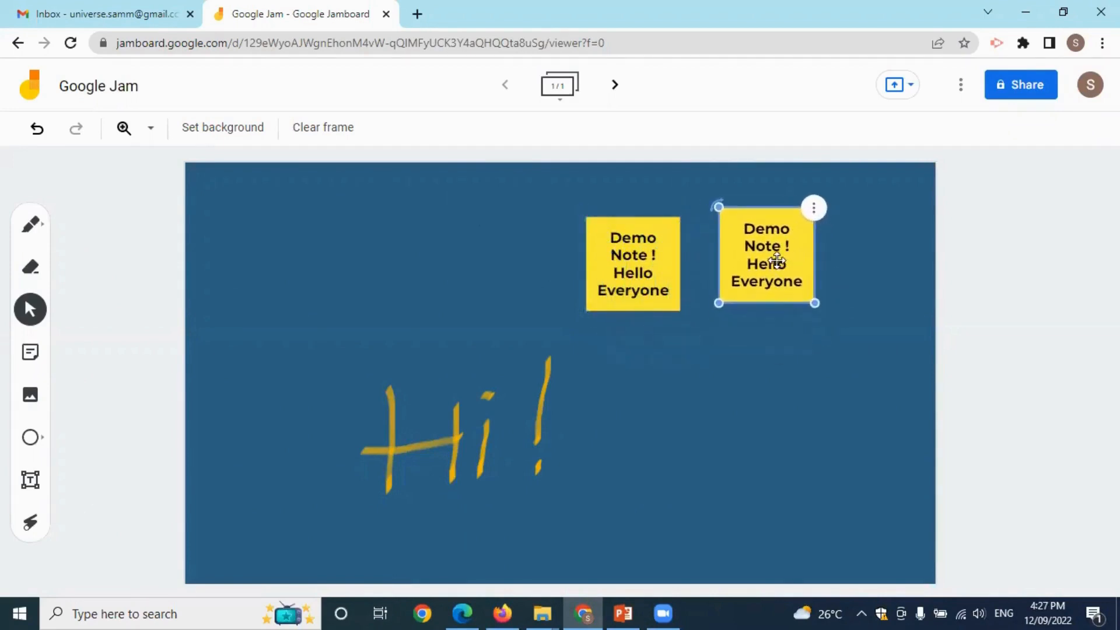
left_click(814, 208)
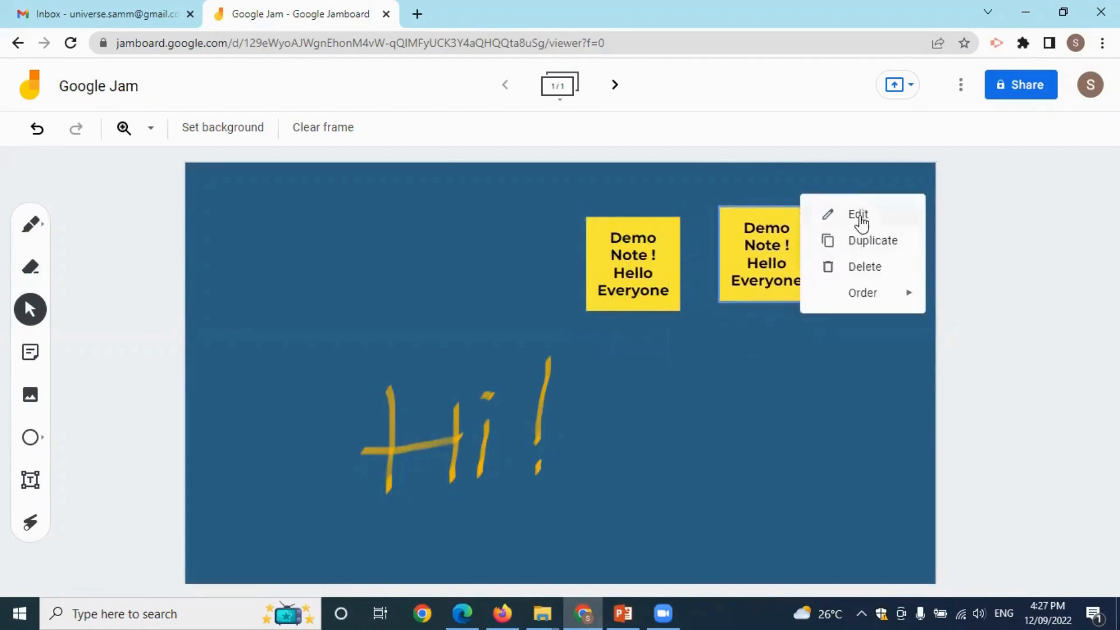
left_click(859, 216)
left_click(622, 240)
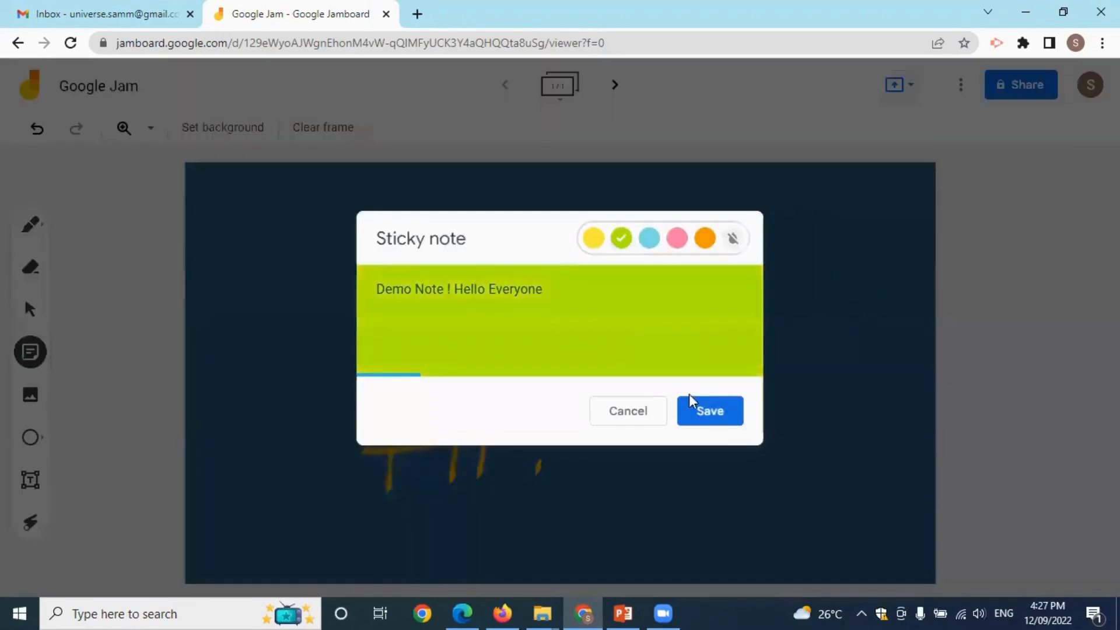
left_click(698, 410)
left_click_drag(652, 275, 396, 250)
left_click_drag(771, 261, 529, 246)
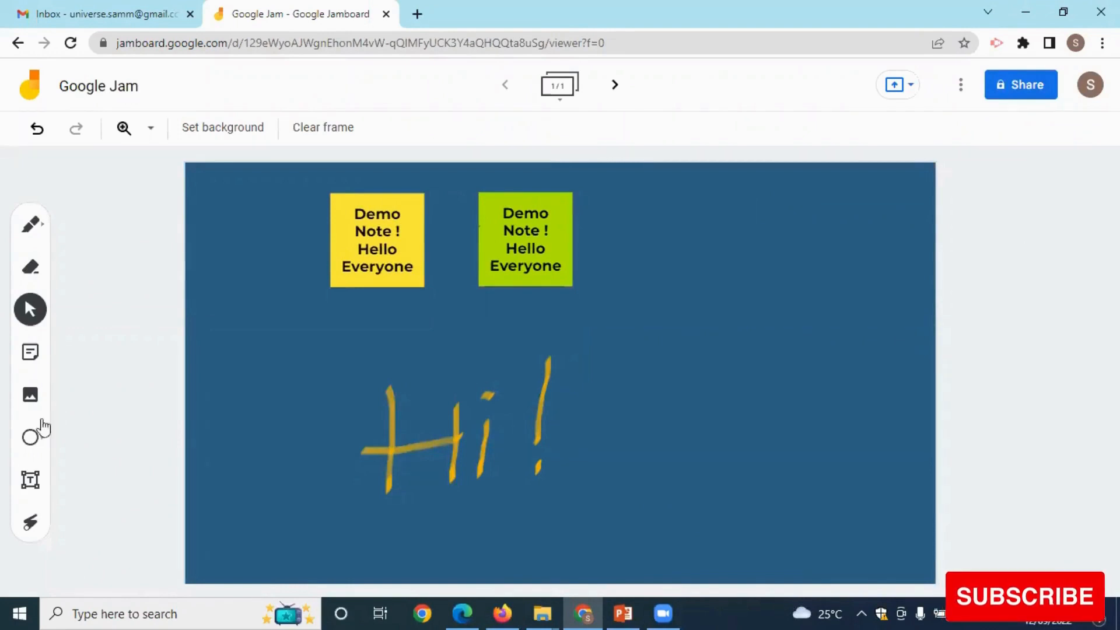
Upload the image file i-have-an-idea-for-an-app from the computer onto the frame.
left_click(32, 397)
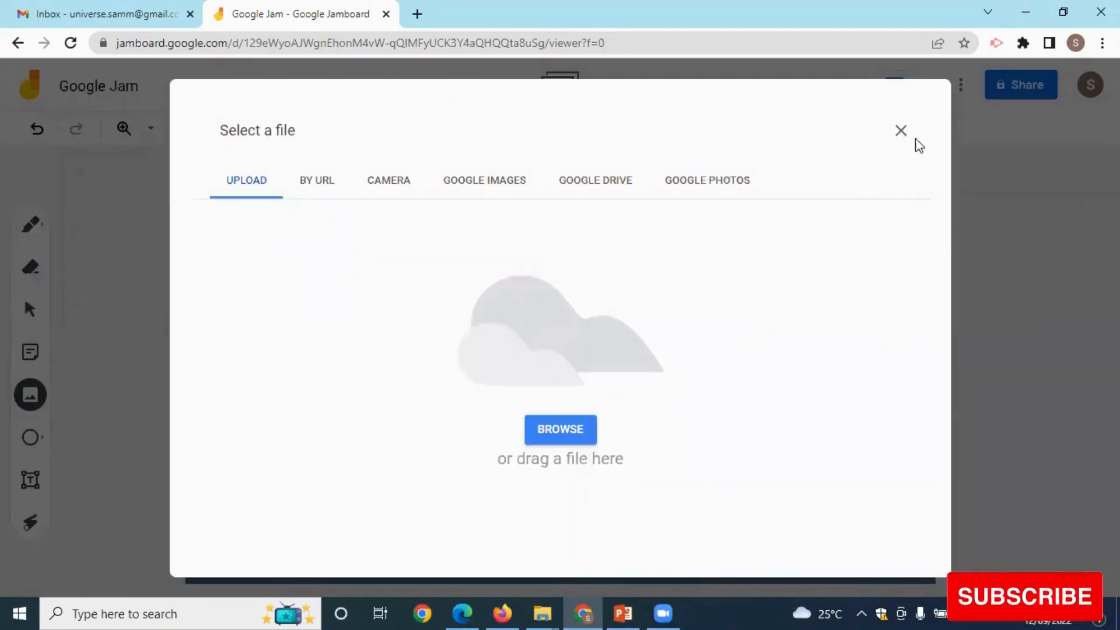
left_click(578, 435)
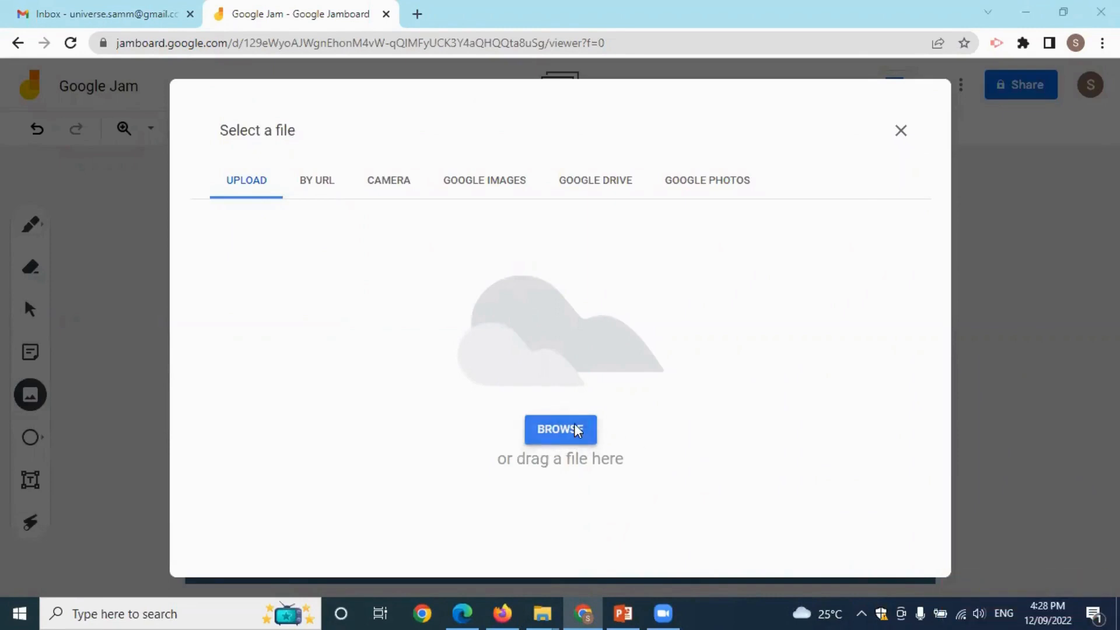
scroll(353, 199, "down", 2)
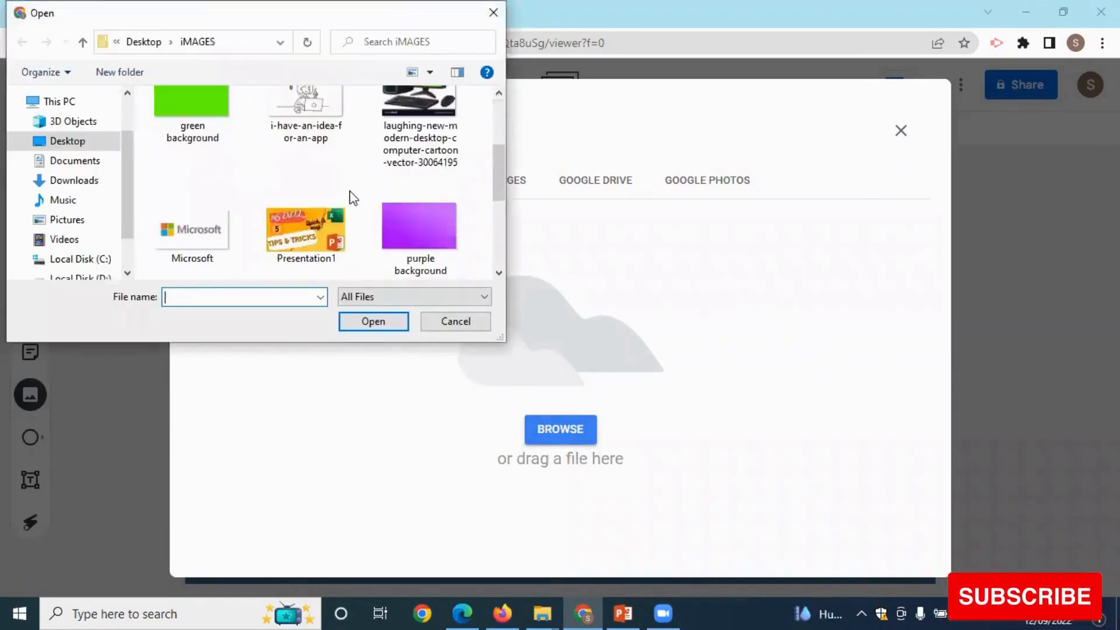
scroll(353, 198, "up", 1)
left_click(307, 149)
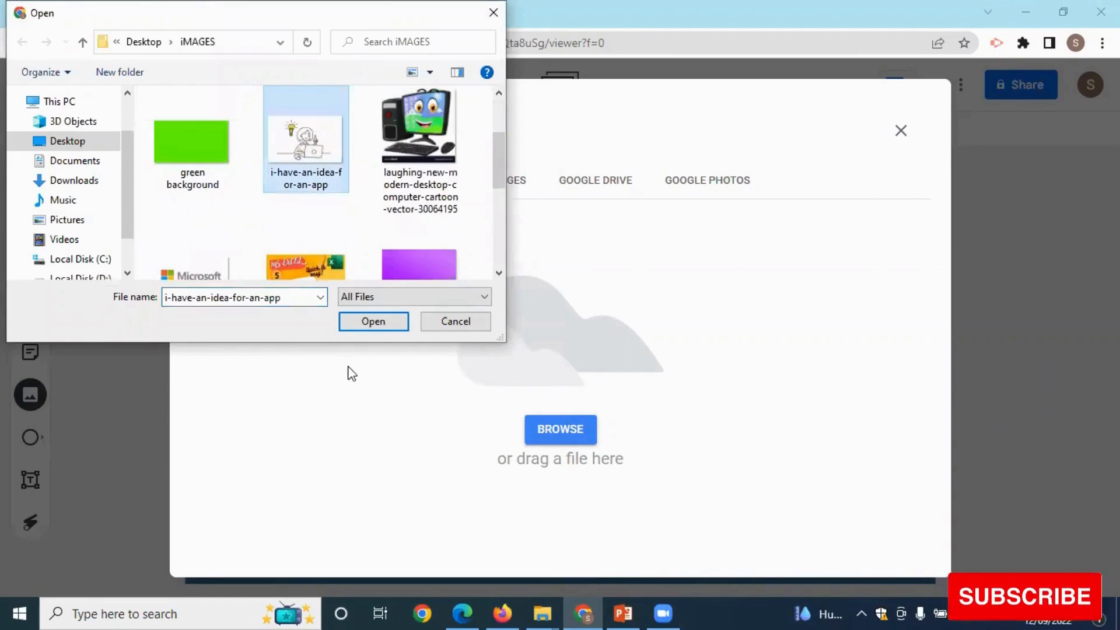
left_click(373, 321)
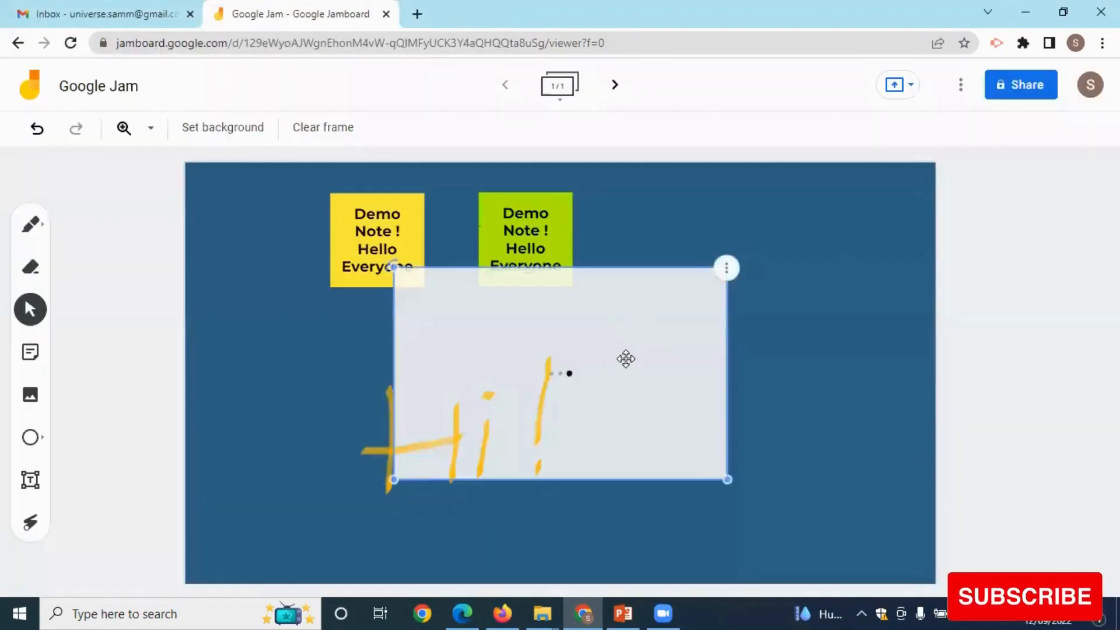
Move the idea picture off 'Hi!', shrink it, and place it beside the green note.
mouse_move(657, 345)
left_mouse_down()
mouse_move(838, 340)
mouse_move(847, 247)
mouse_move(828, 370)
left_mouse_up()
left_click_drag(564, 503, 630, 463)
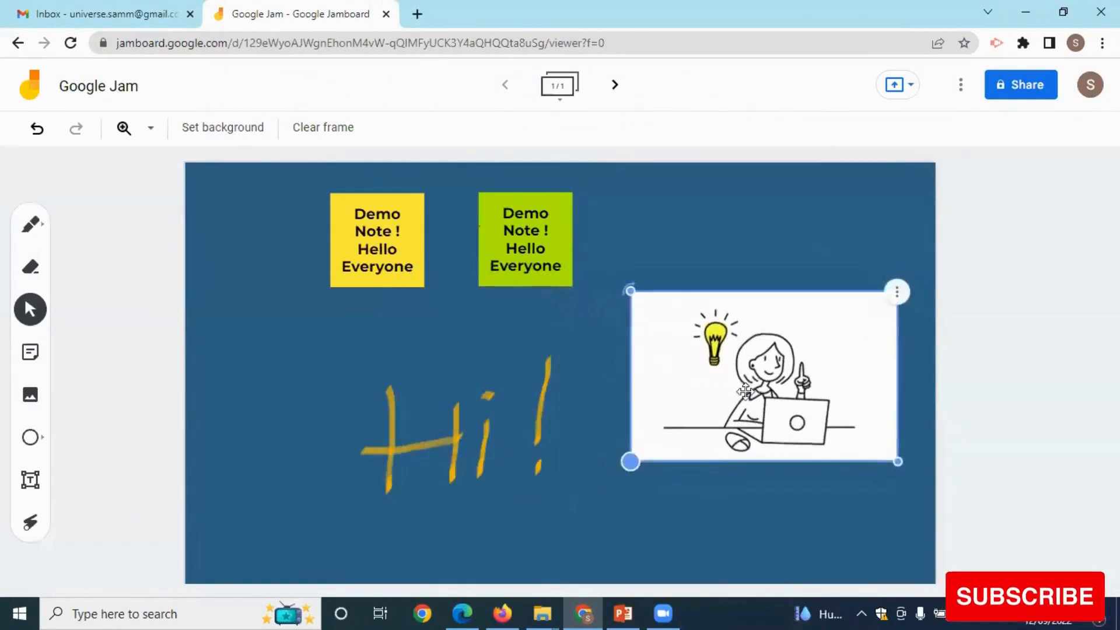
left_click_drag(794, 353, 792, 266)
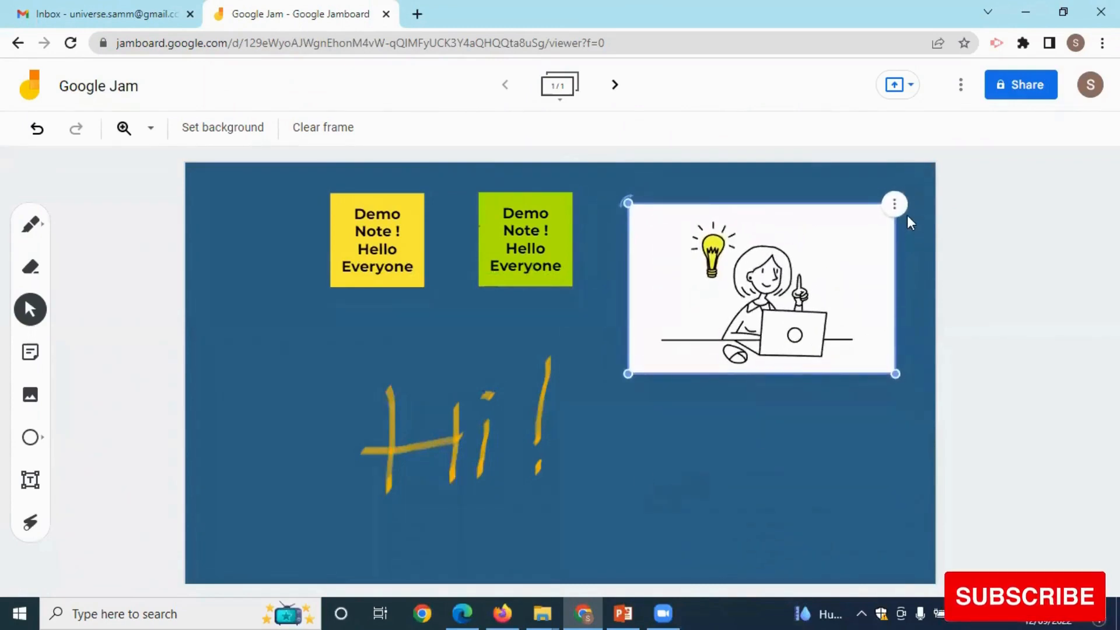
left_click(894, 205)
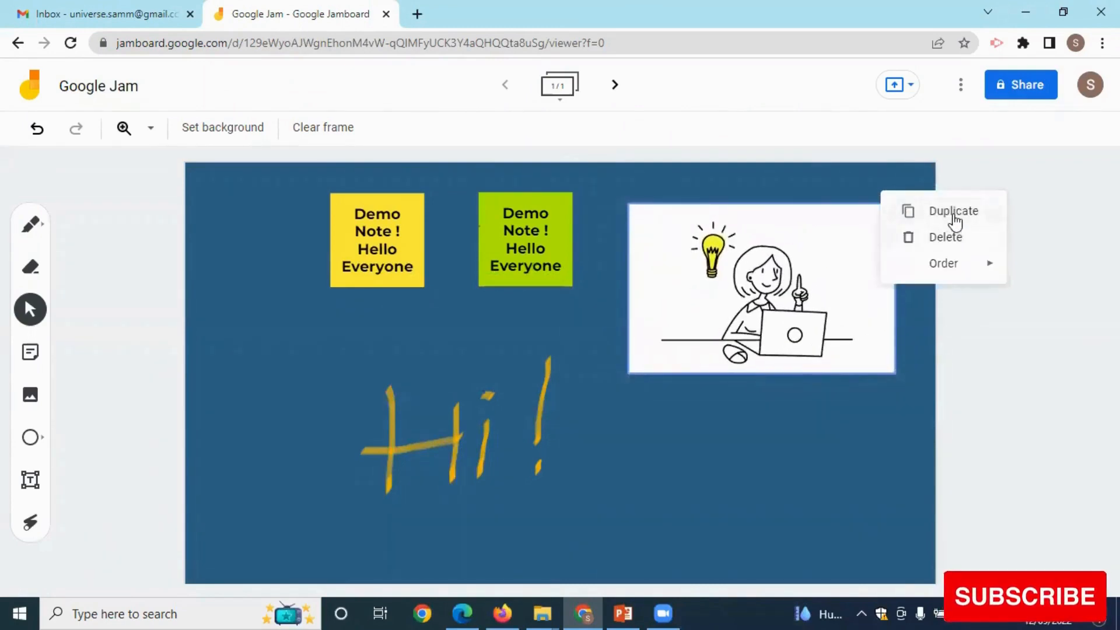
left_click(787, 448)
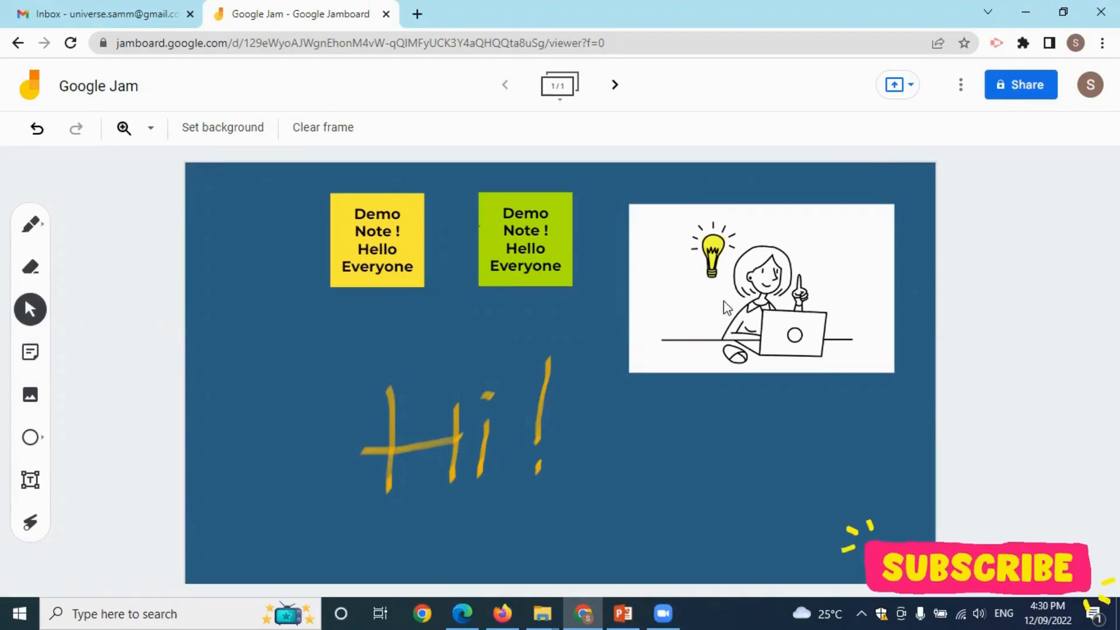
Draw a circle left of 'Hi!', a diamond at lower right, and a rounded square on the picture's corner.
left_click(32, 442)
left_click(31, 438)
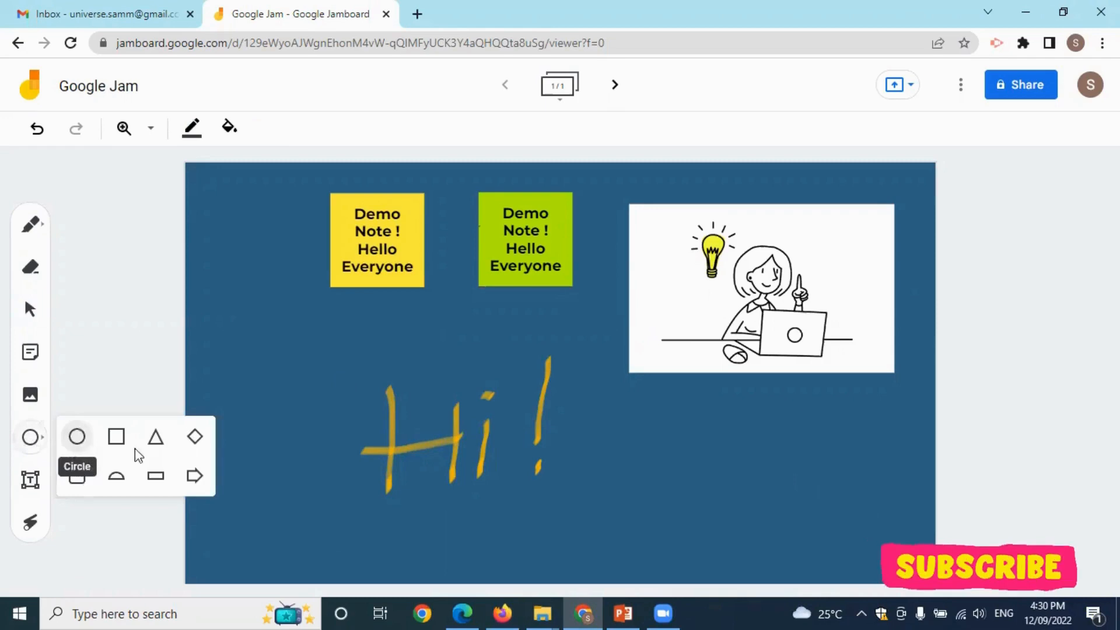
left_click(87, 433)
left_click_drag(238, 314, 325, 399)
left_click(32, 438)
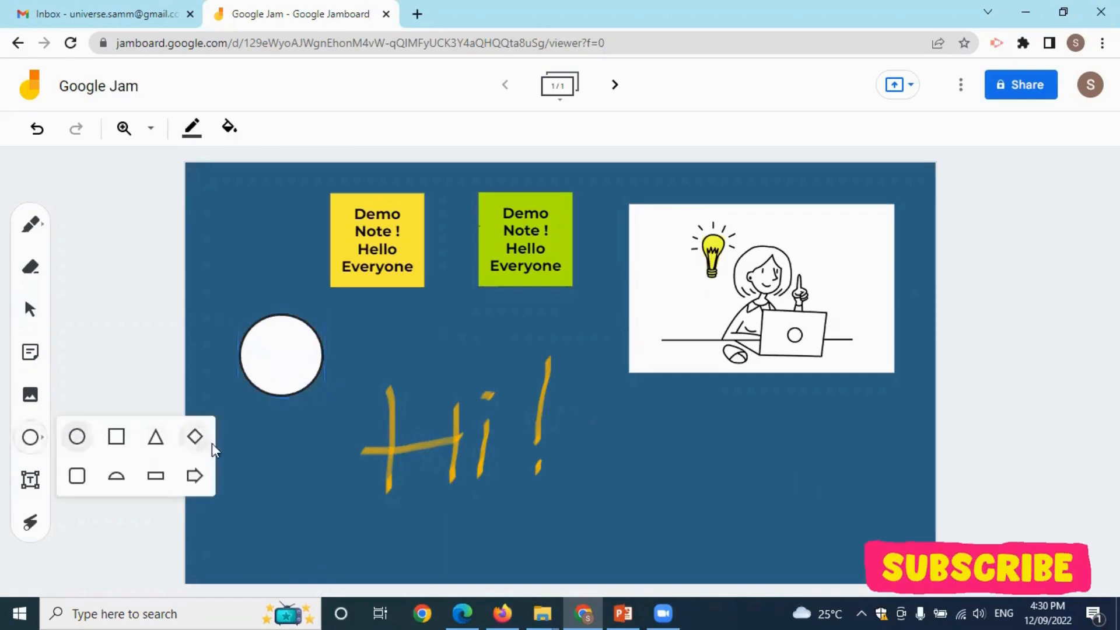
left_click(195, 437)
mouse_move(746, 425)
left_mouse_down()
mouse_move(844, 489)
mouse_move(867, 524)
left_mouse_up()
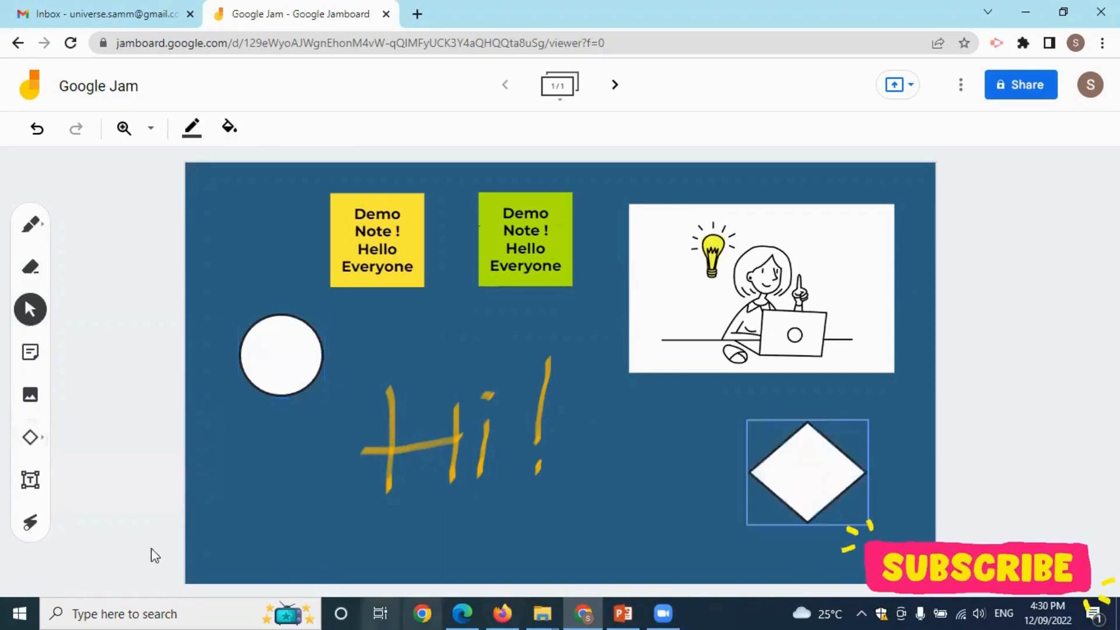
left_click(30, 442)
left_click(32, 439)
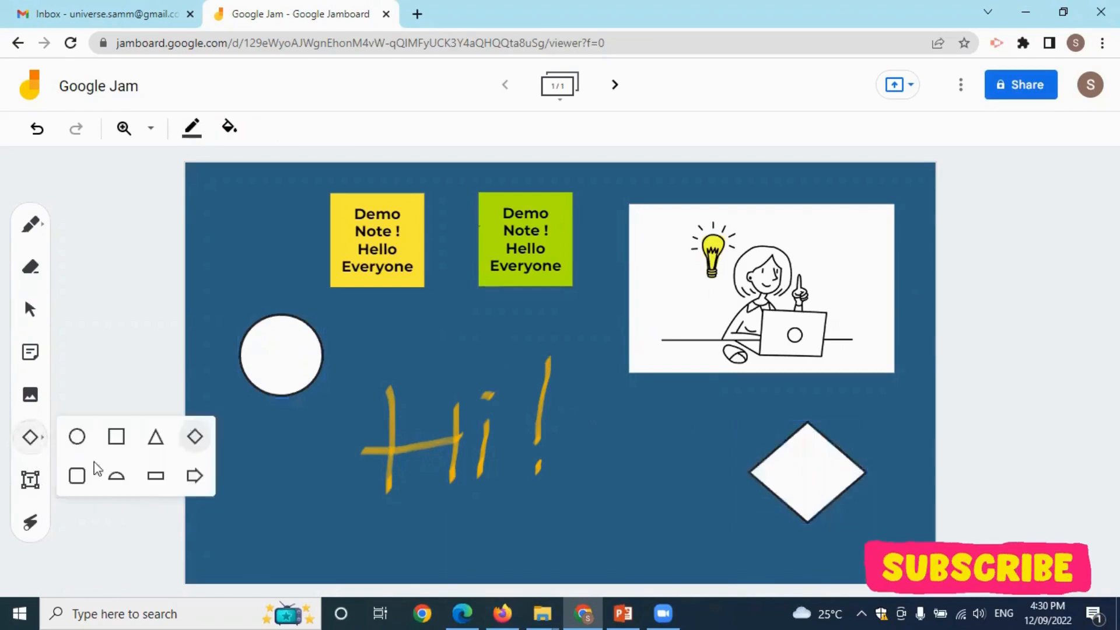
left_click(77, 475)
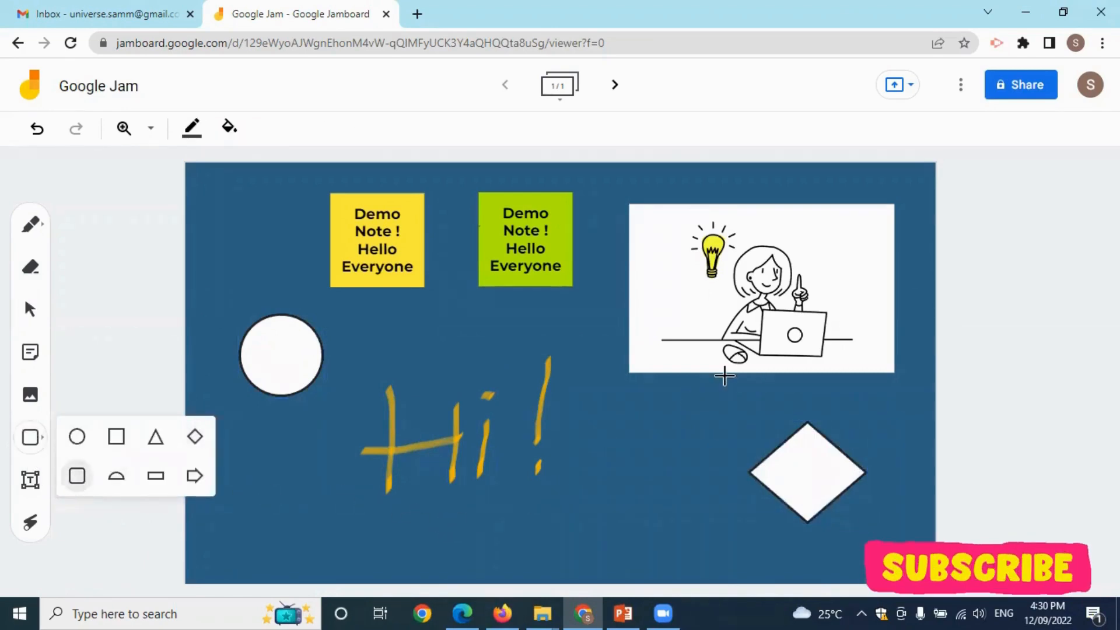
left_click_drag(822, 222, 883, 276)
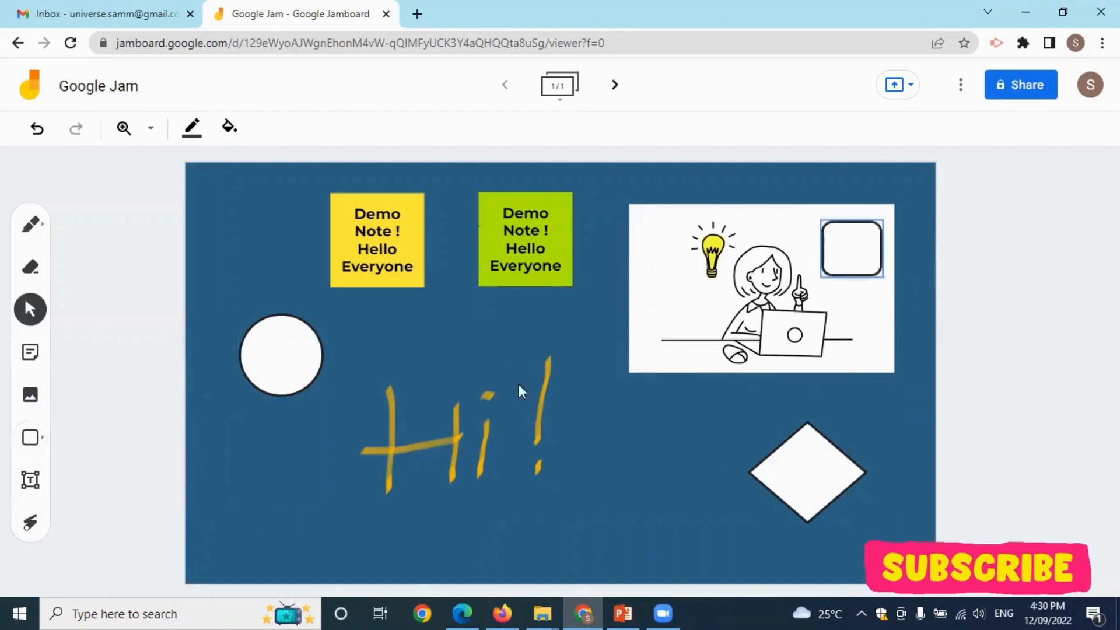
left_click(281, 359)
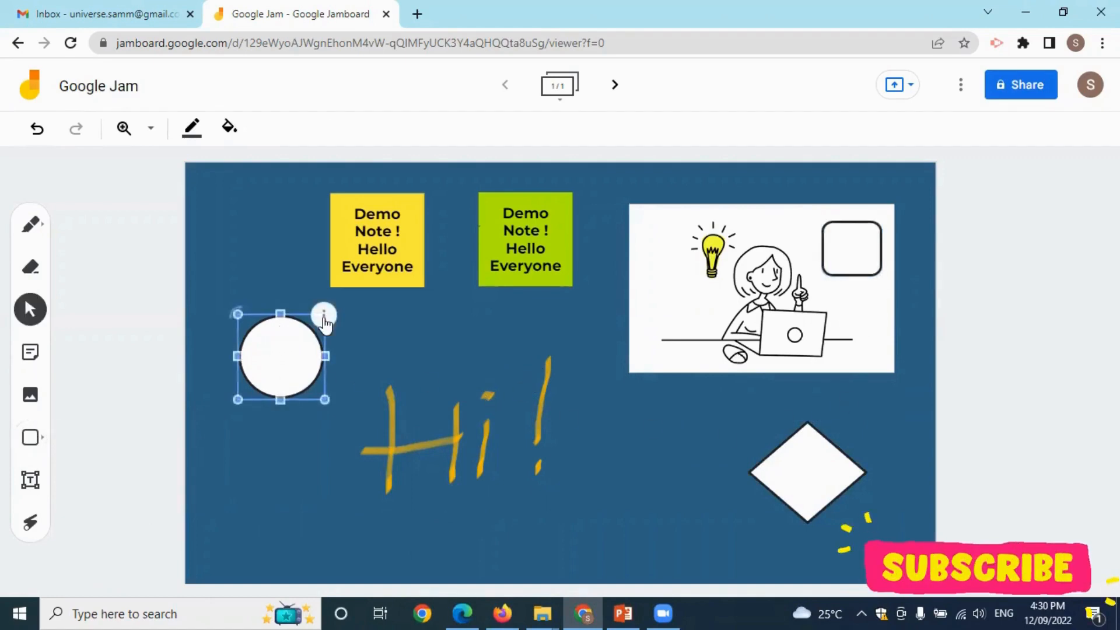
Use the Fill colour to paint the circle light blue, the diamond pink and the small rounded square yellow.
left_click(229, 129)
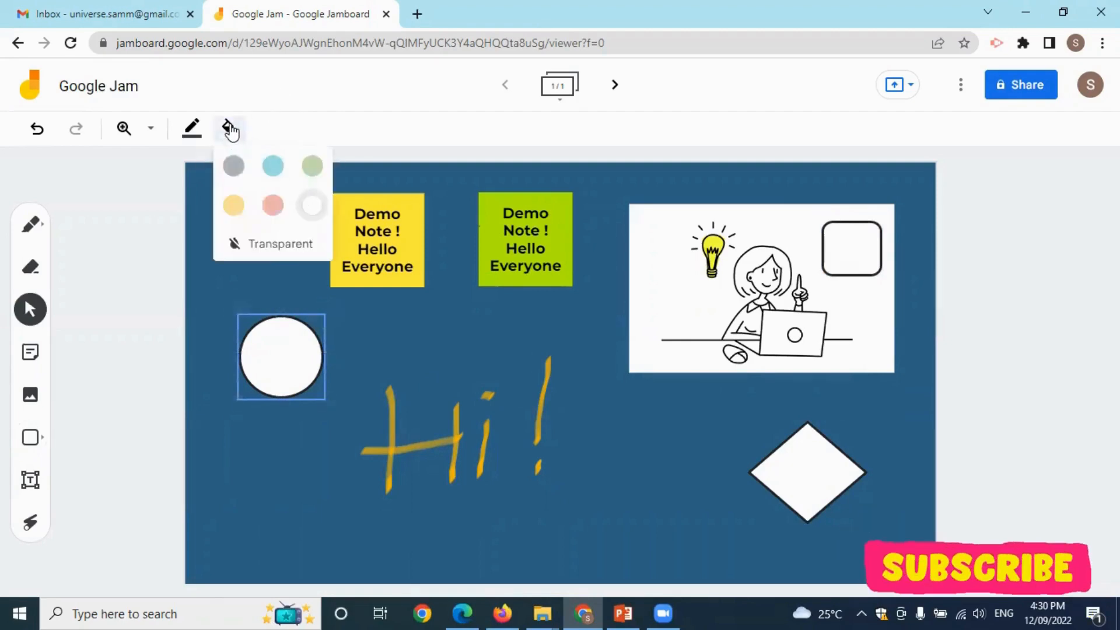
left_click(272, 166)
left_click(794, 463)
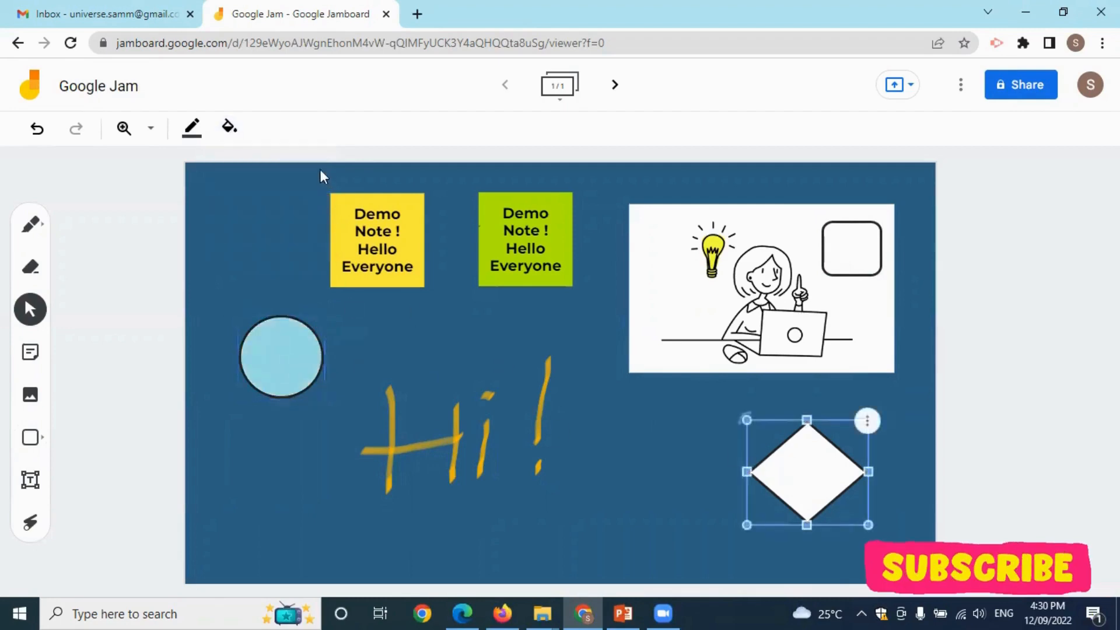
left_click(229, 126)
left_click(273, 206)
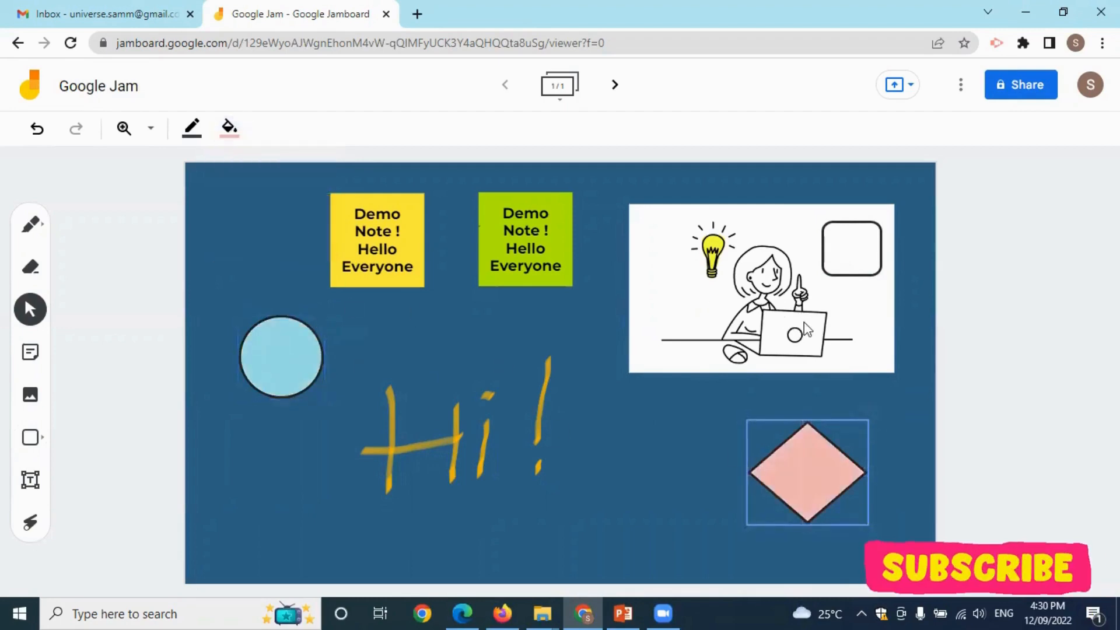
left_click(855, 242)
left_click(863, 226)
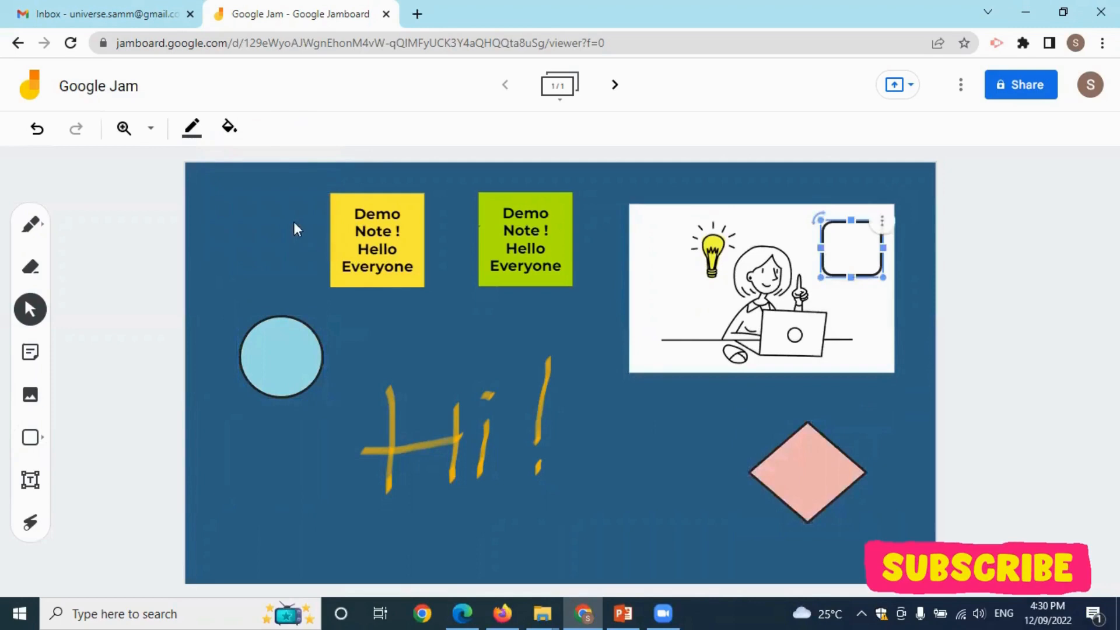
left_click(230, 127)
left_click(234, 205)
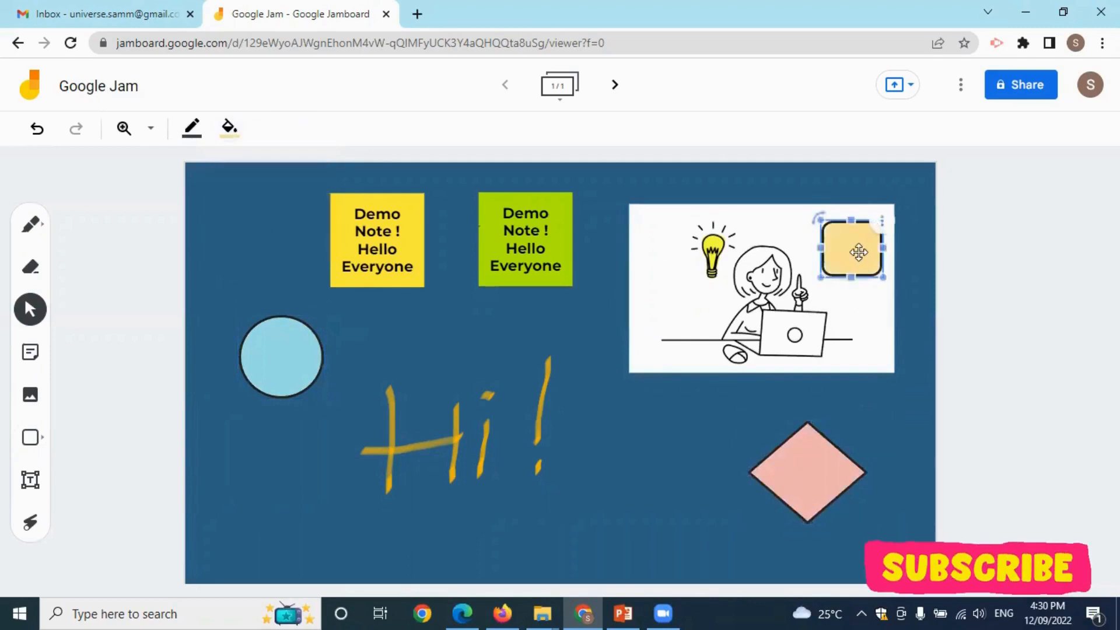
left_click(30, 495)
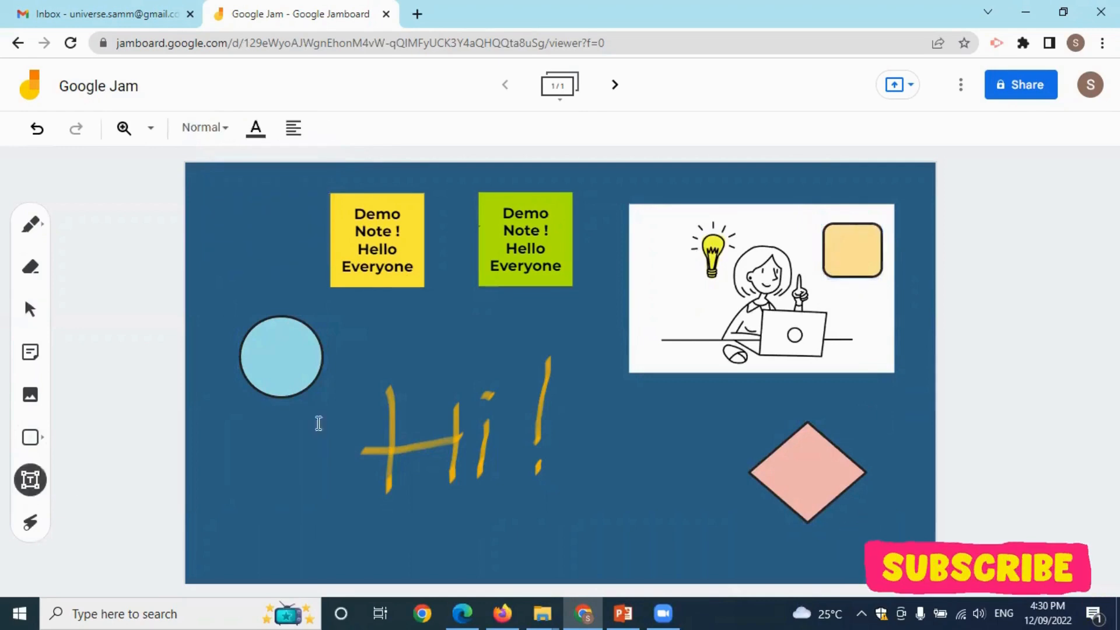
Add a text box reading 'Idea!' on the yellow rounded square.
left_click(835, 245)
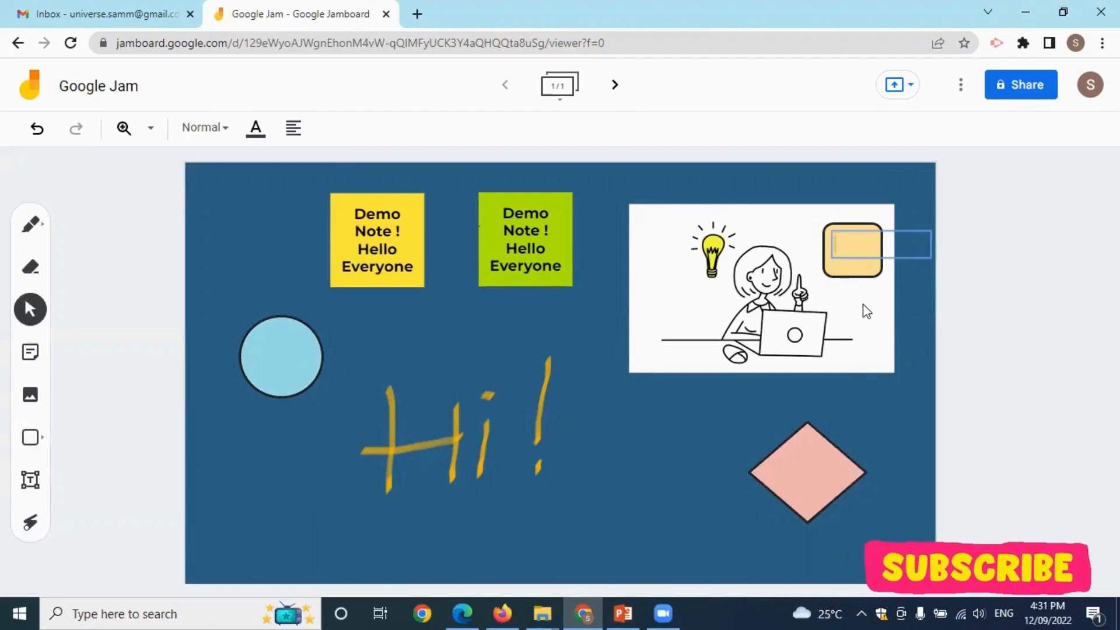
type("Idea")
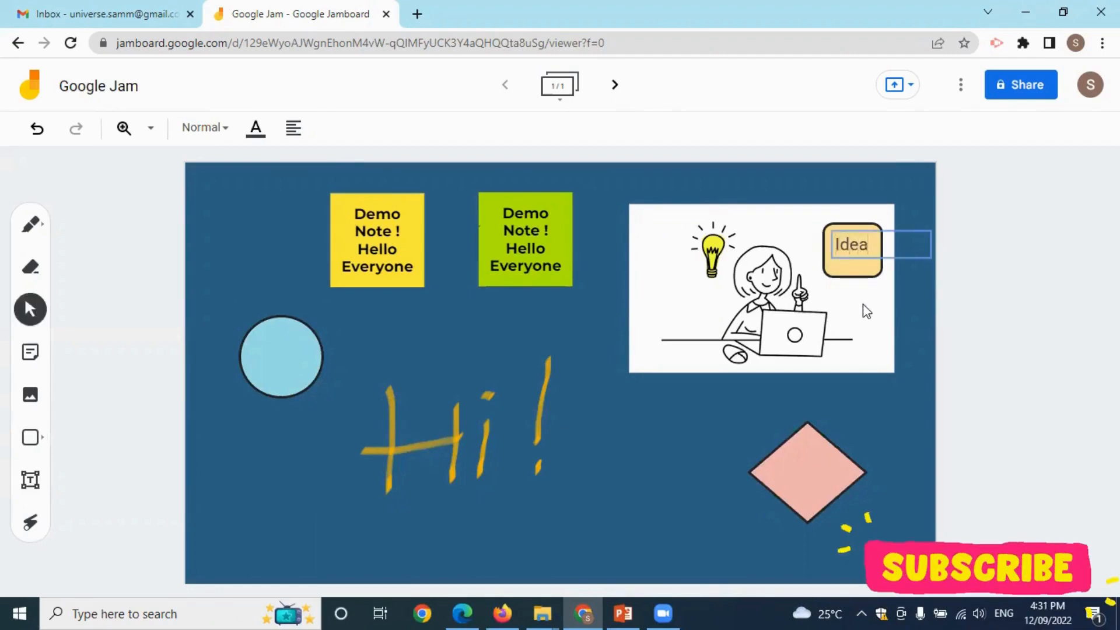
type("!")
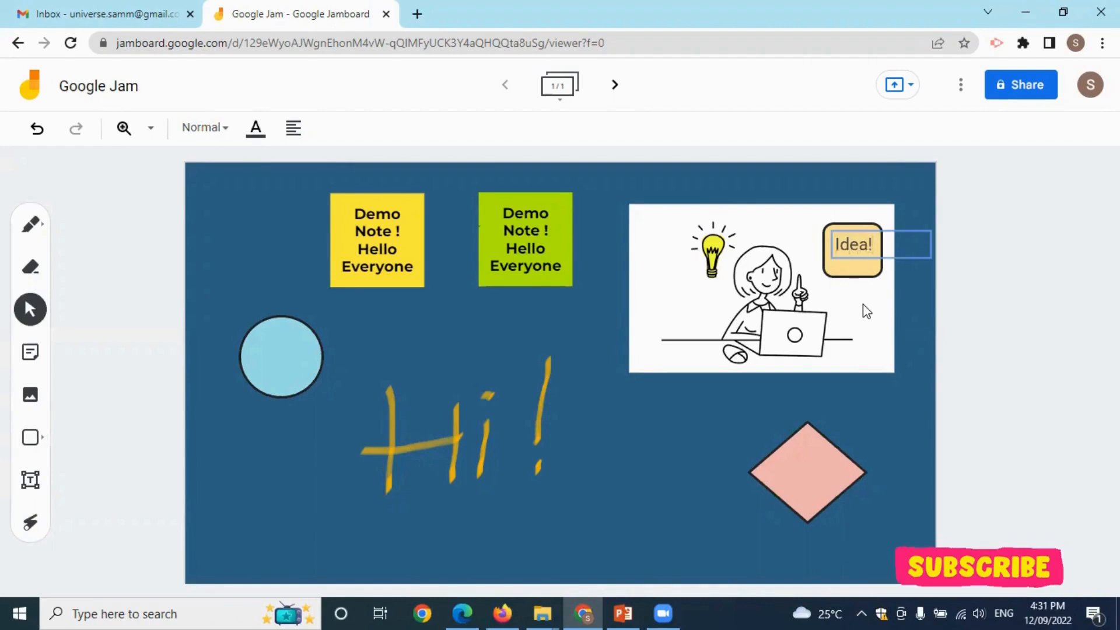
left_click(852, 295)
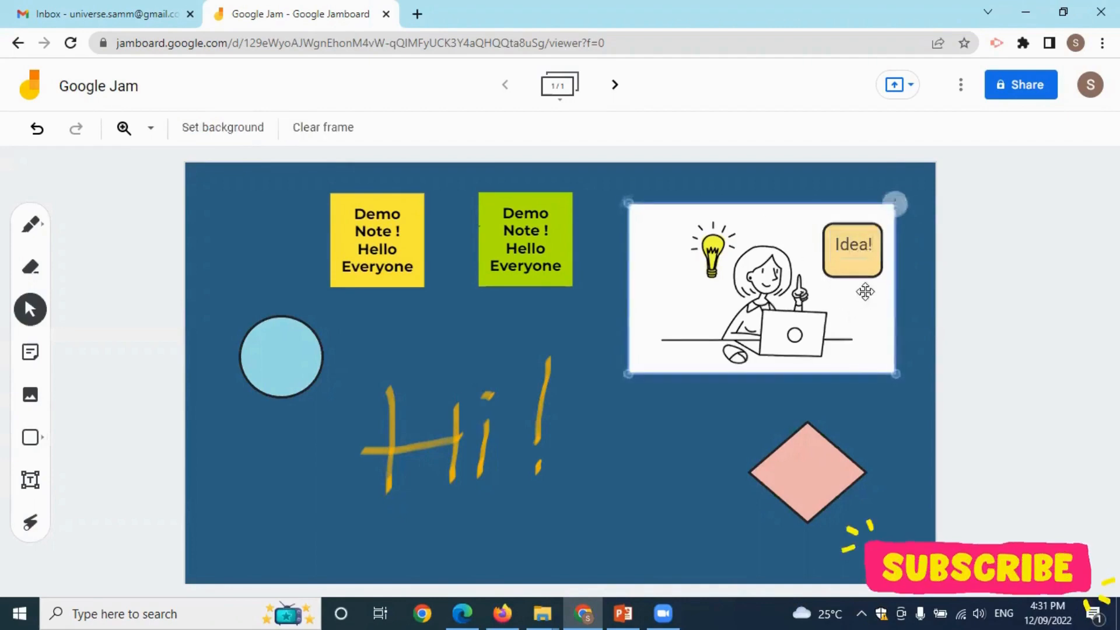
left_click(861, 250)
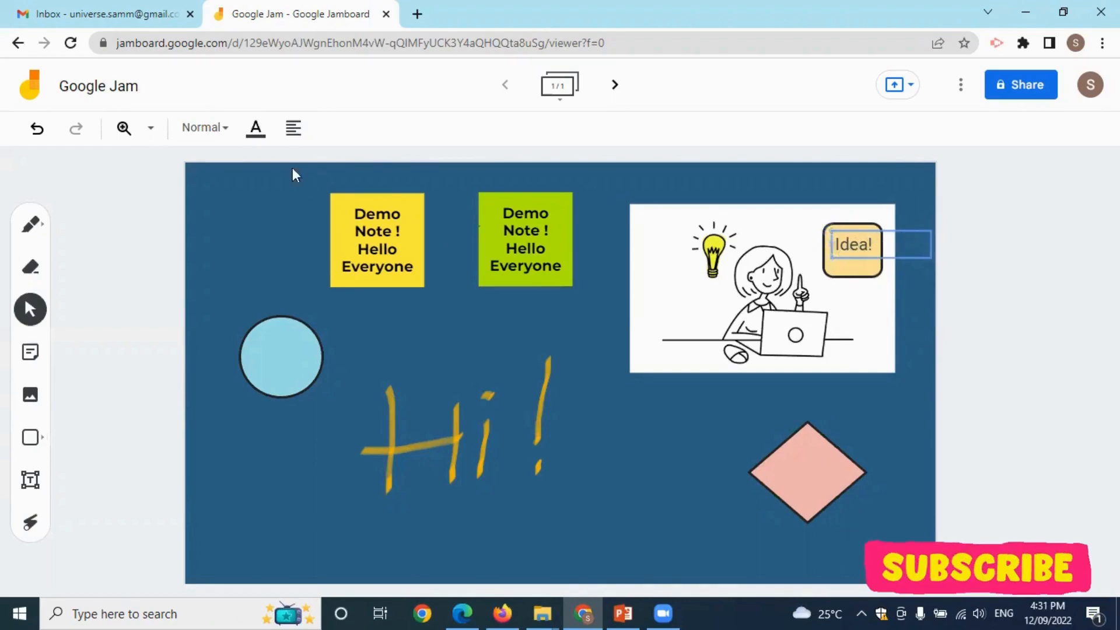
Make 'Idea!' red in Title style and move it above 'Hi!'.
left_click(256, 131)
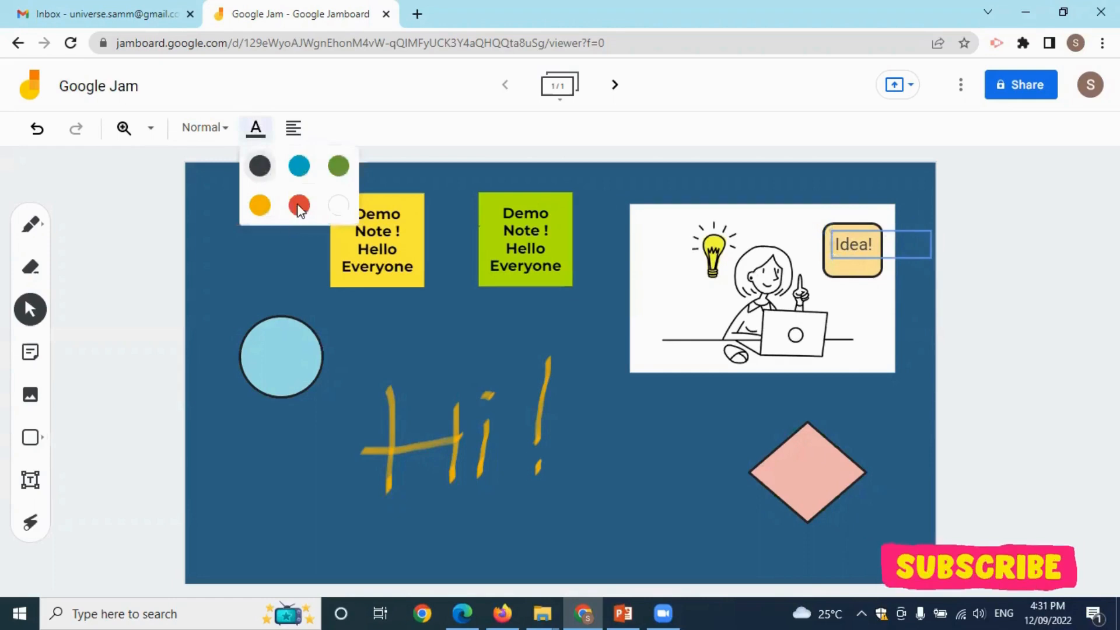
left_click(299, 205)
left_click(207, 127)
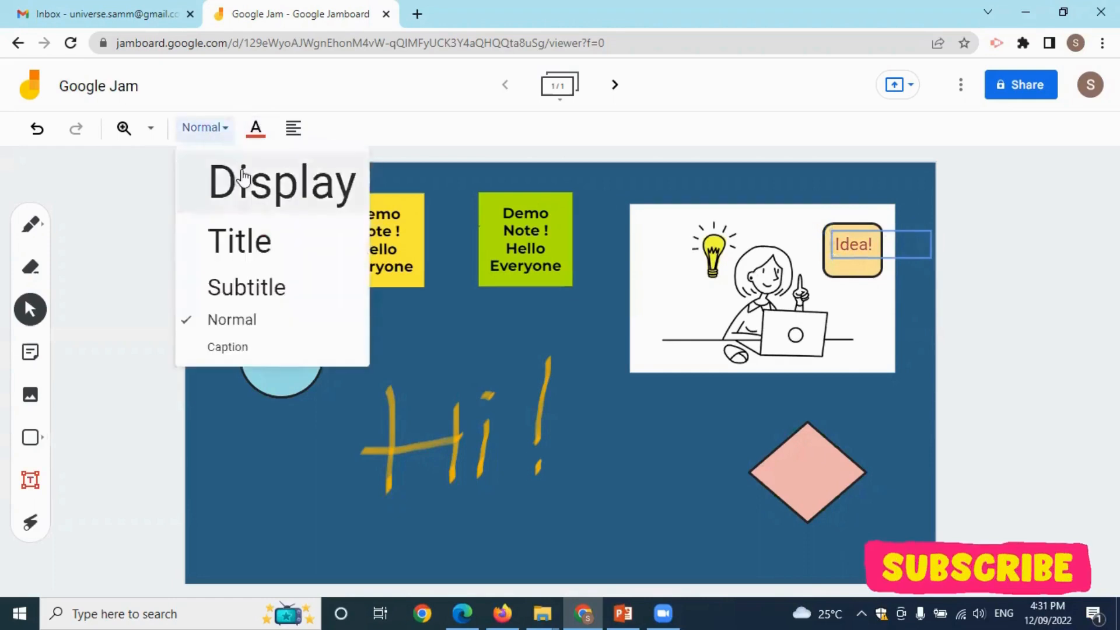
left_click(251, 240)
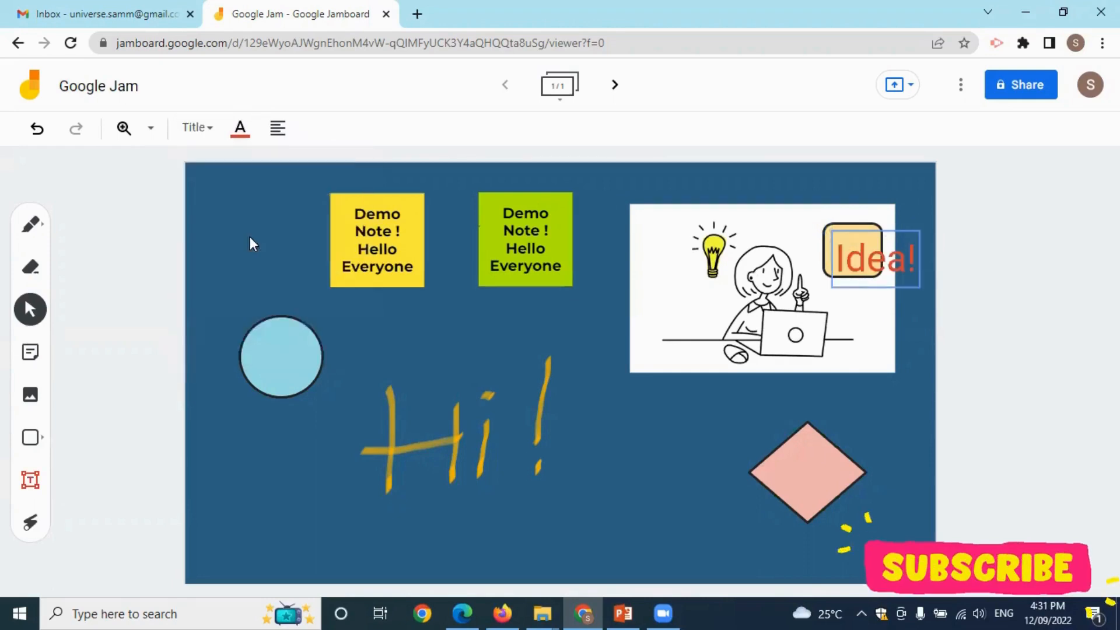
left_click_drag(835, 234, 456, 302)
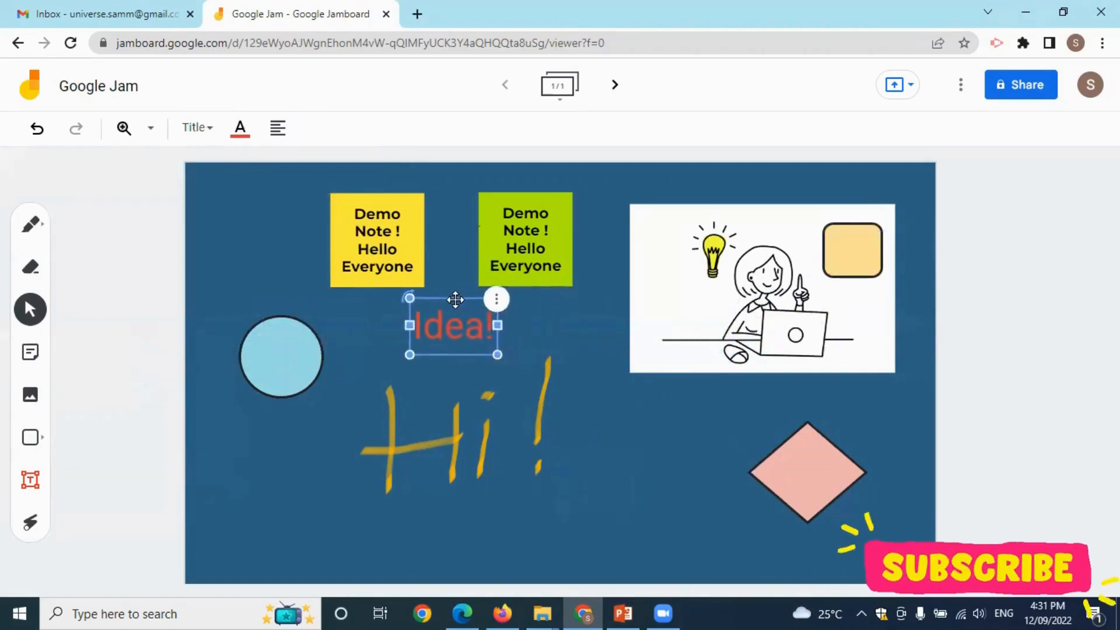
Restyle 'Idea!' as yellow, centre-aligned Display text.
left_click(198, 129)
left_click(285, 201)
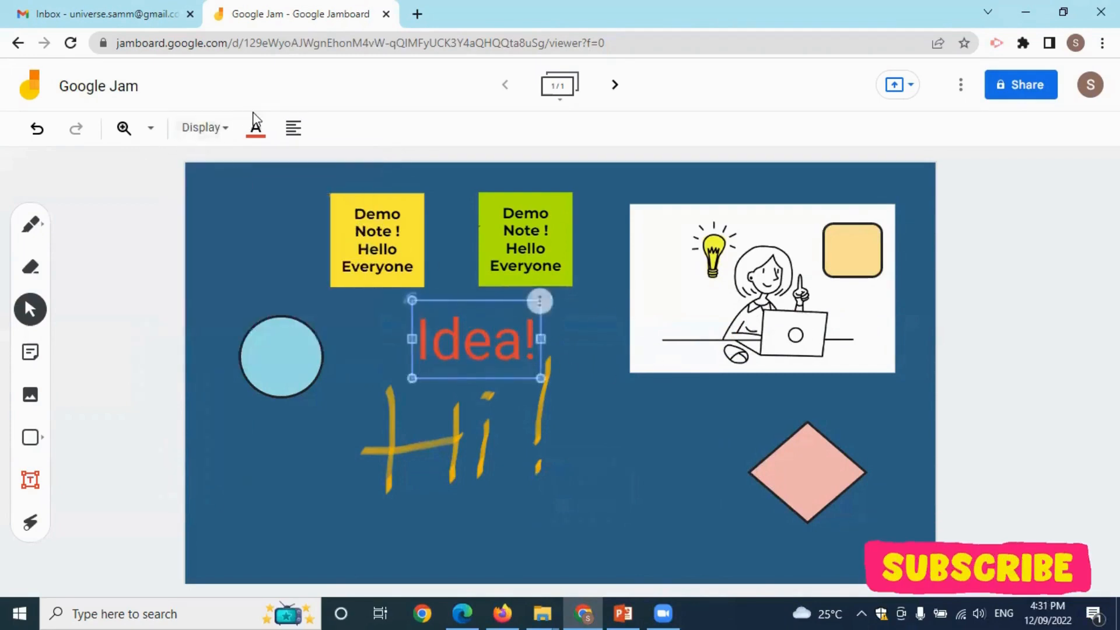
left_click(256, 128)
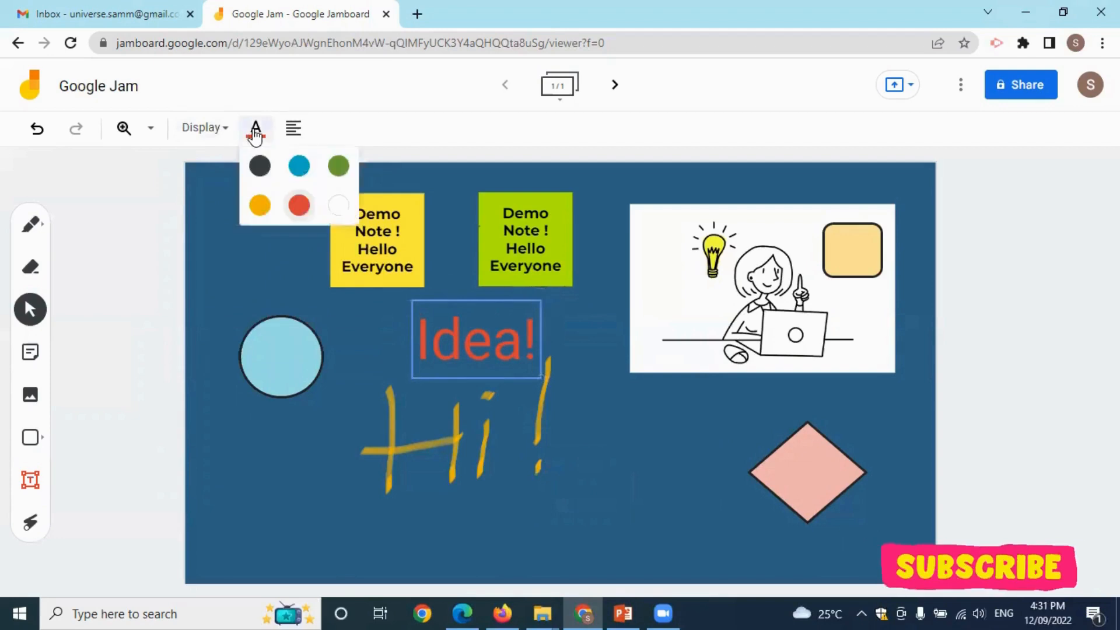
left_click(268, 205)
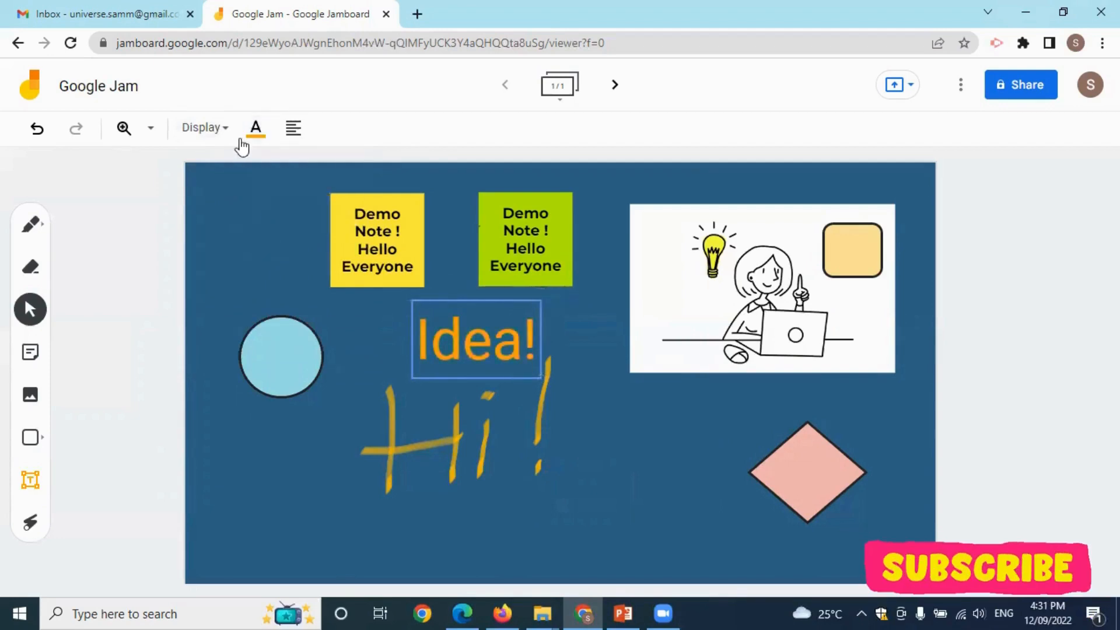
left_click(293, 129)
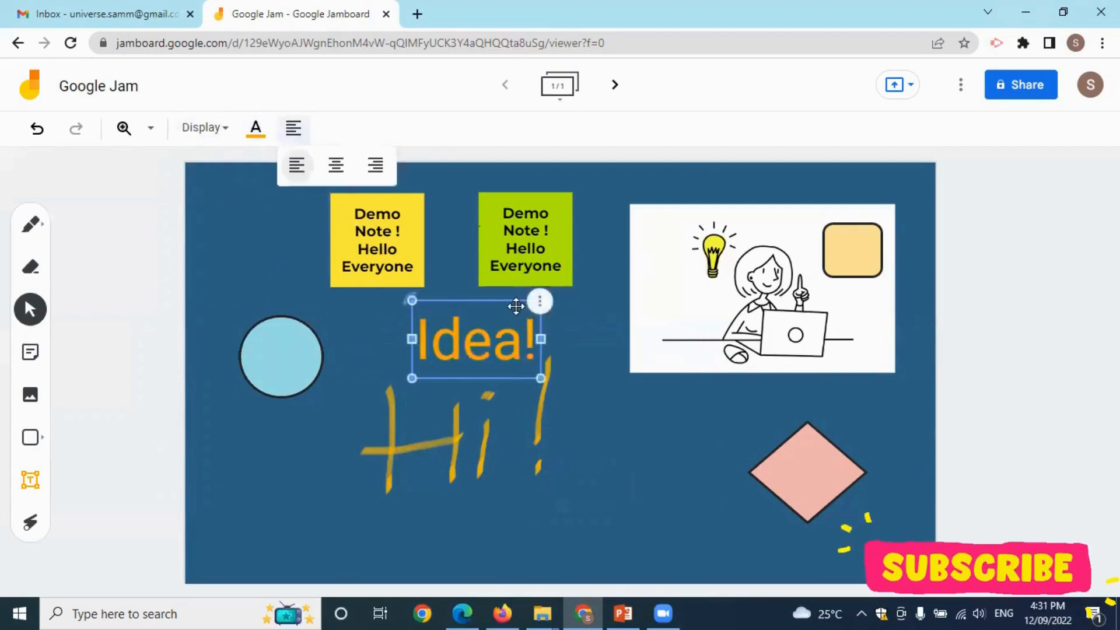
left_click(335, 165)
left_click(584, 338)
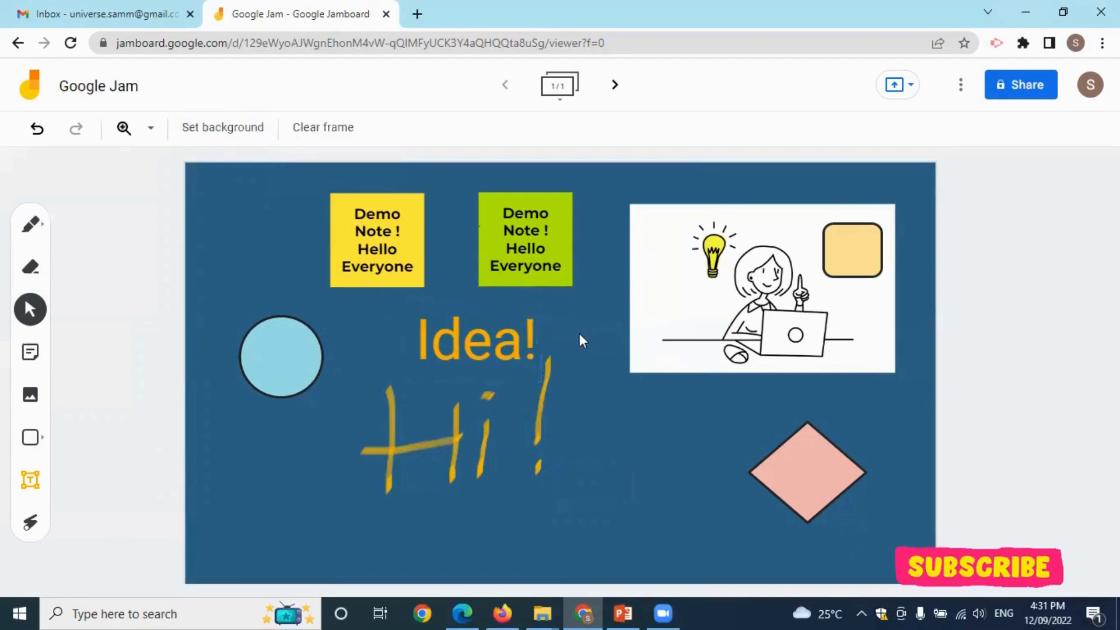
Shift 'Idea!' slightly left above 'Hi!', then switch to the laser pointer.
left_click(480, 345)
left_click_drag(480, 346, 468, 367)
left_click(600, 421)
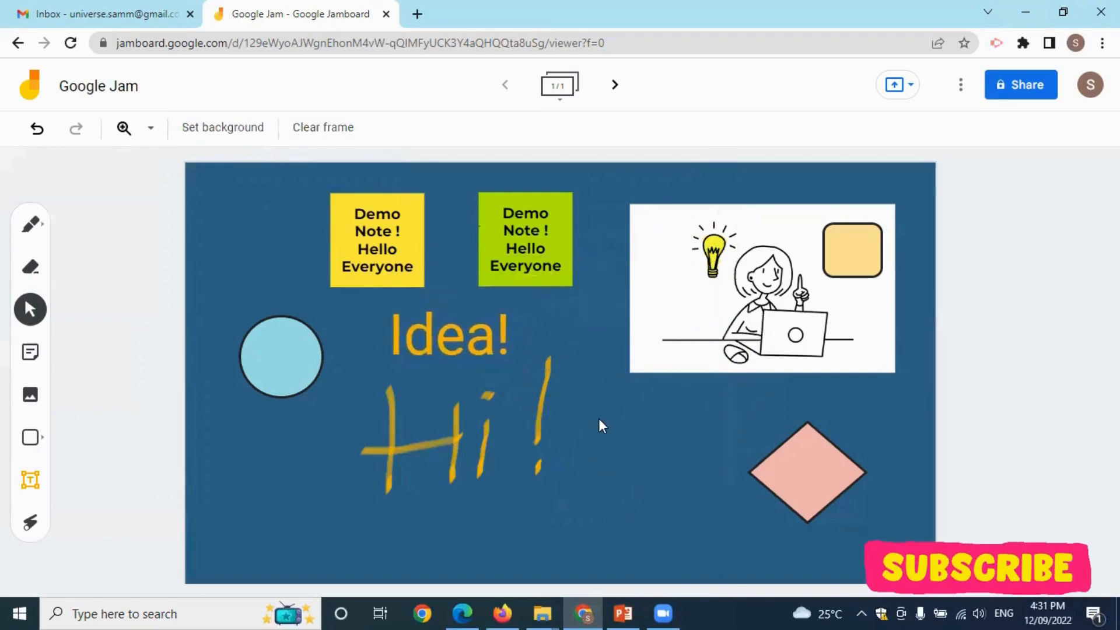
left_click(31, 523)
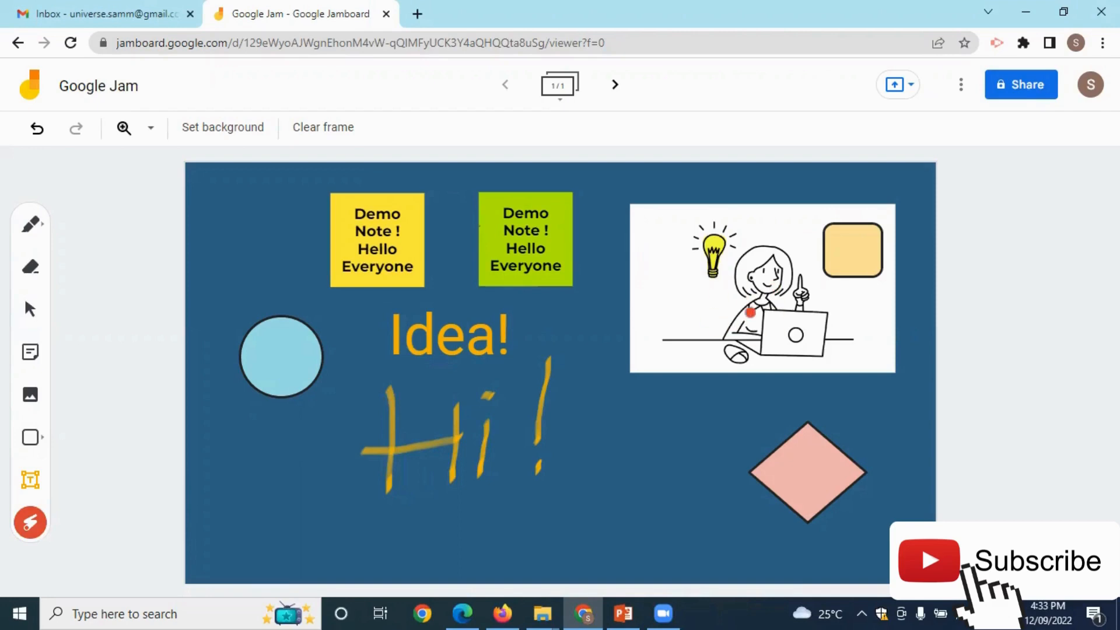
Laser-circle the woman, the yellow Demo Note sticky, the blue circle and the peach square, then return to Select.
mouse_move(765, 242)
left_mouse_down()
mouse_move(796, 335)
mouse_move(729, 216)
mouse_move(683, 330)
left_mouse_up()
mouse_move(399, 223)
left_mouse_down()
mouse_move(388, 273)
mouse_move(345, 240)
left_mouse_up()
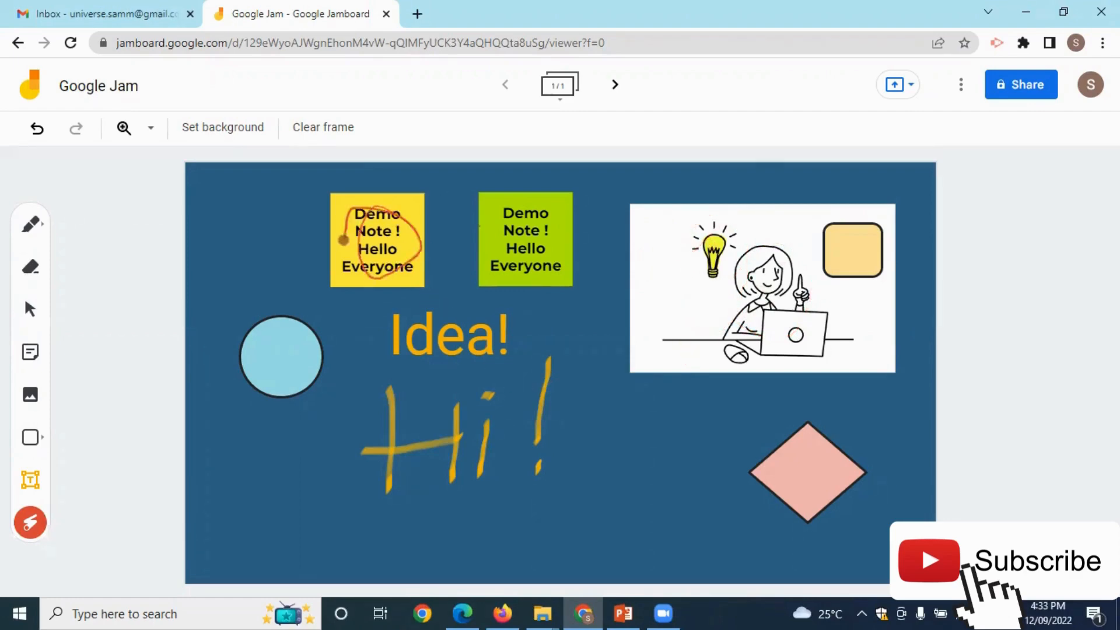
left_click_drag(270, 352, 273, 363)
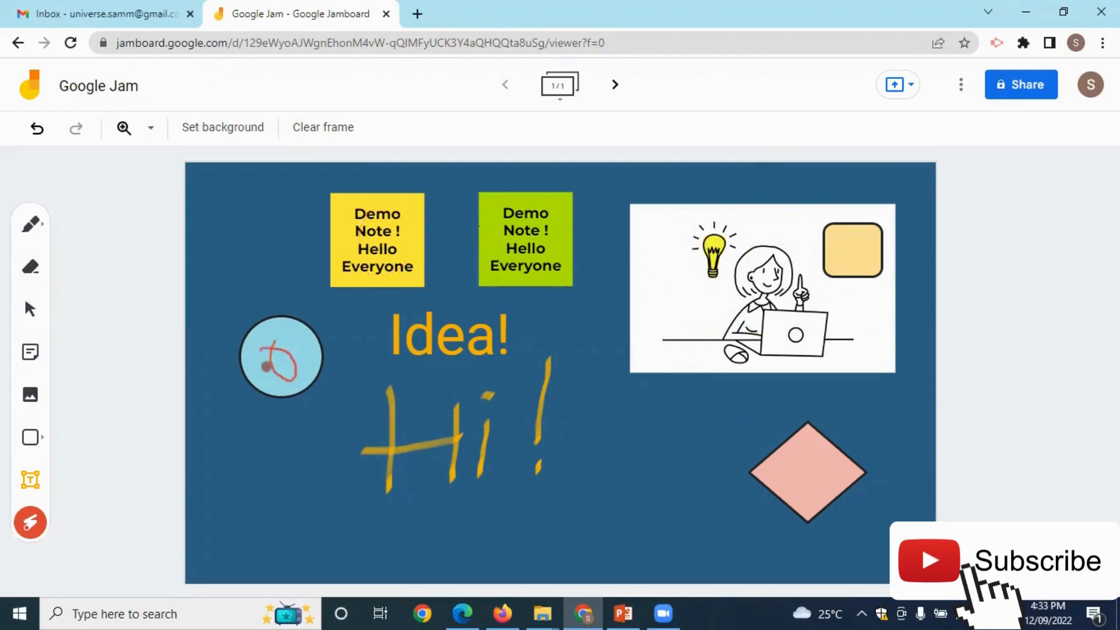
mouse_move(827, 239)
left_mouse_down()
mouse_move(846, 280)
mouse_move(814, 257)
left_mouse_up()
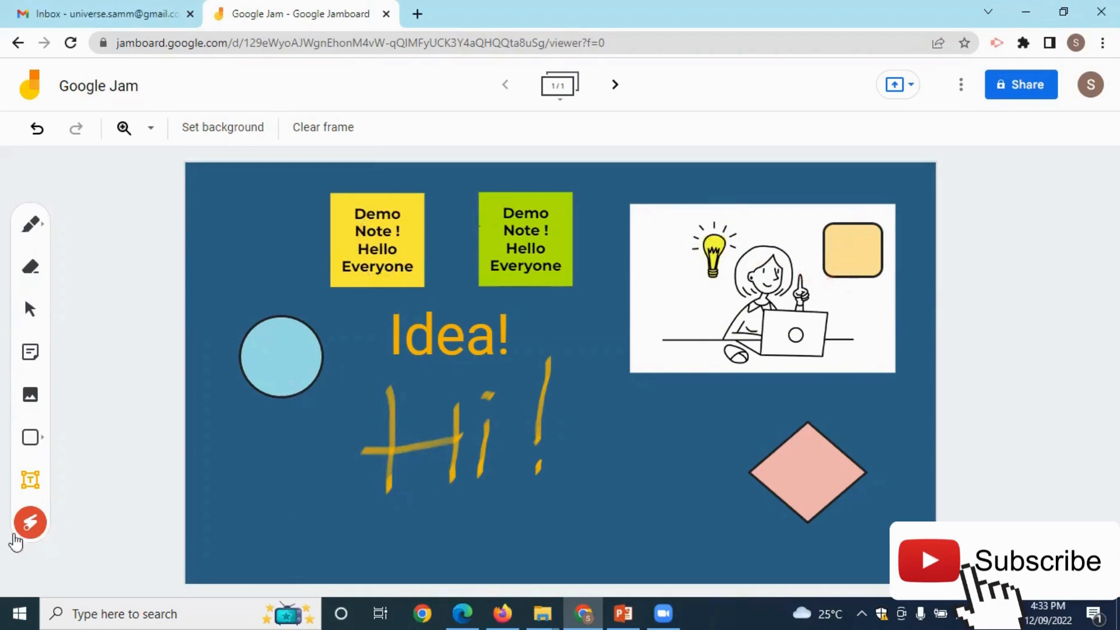
left_click(32, 311)
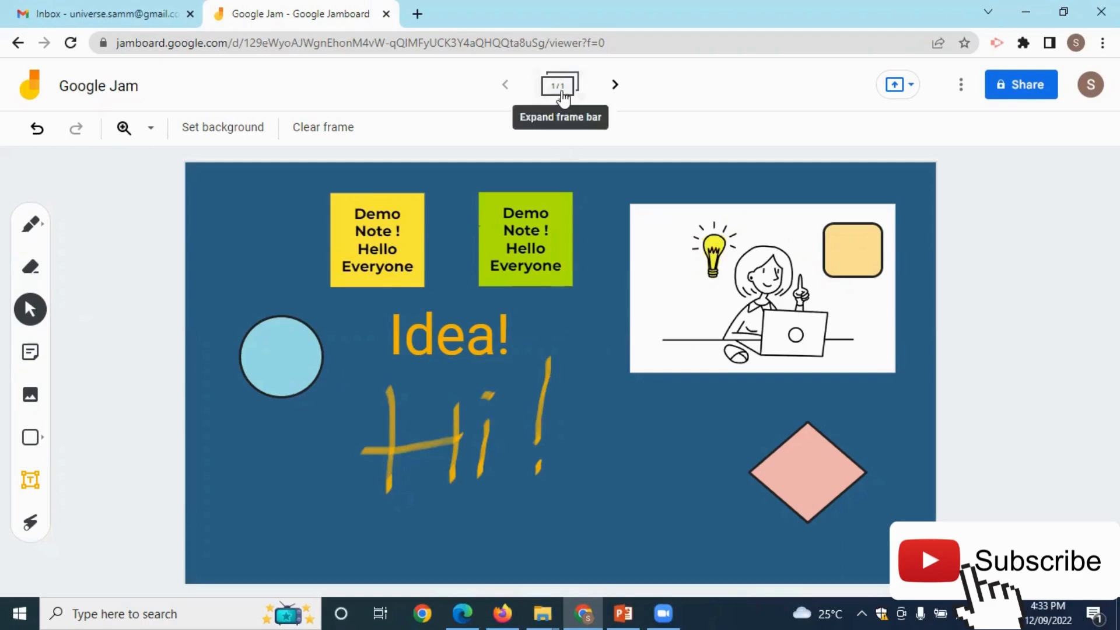
Create frame 2/2 as a blank frame and bring up its Set background options.
left_click(617, 87)
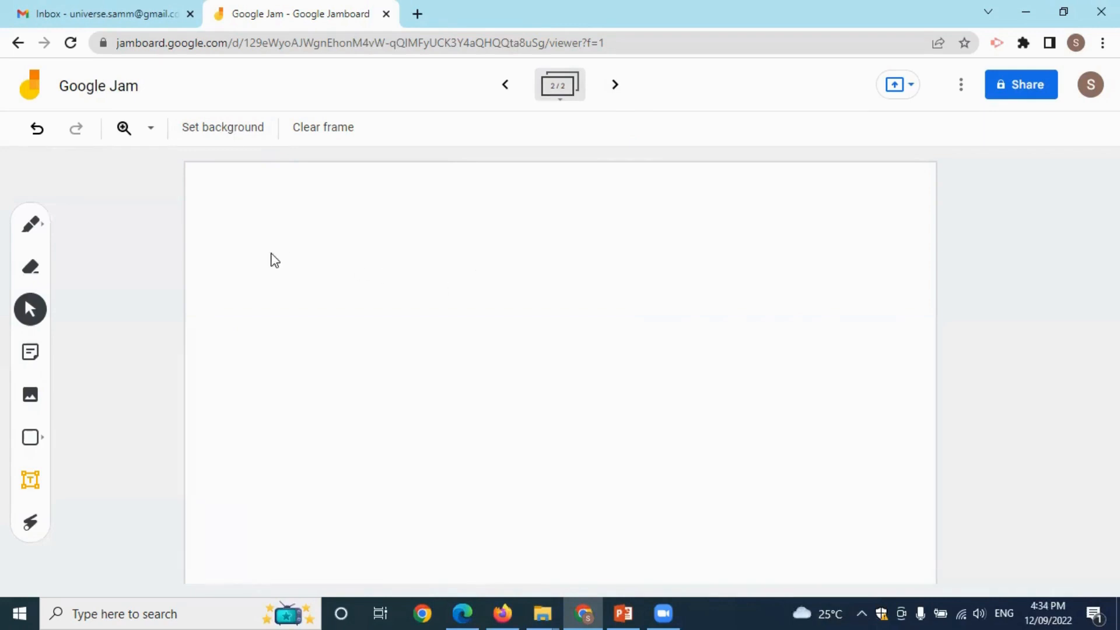
left_click(238, 130)
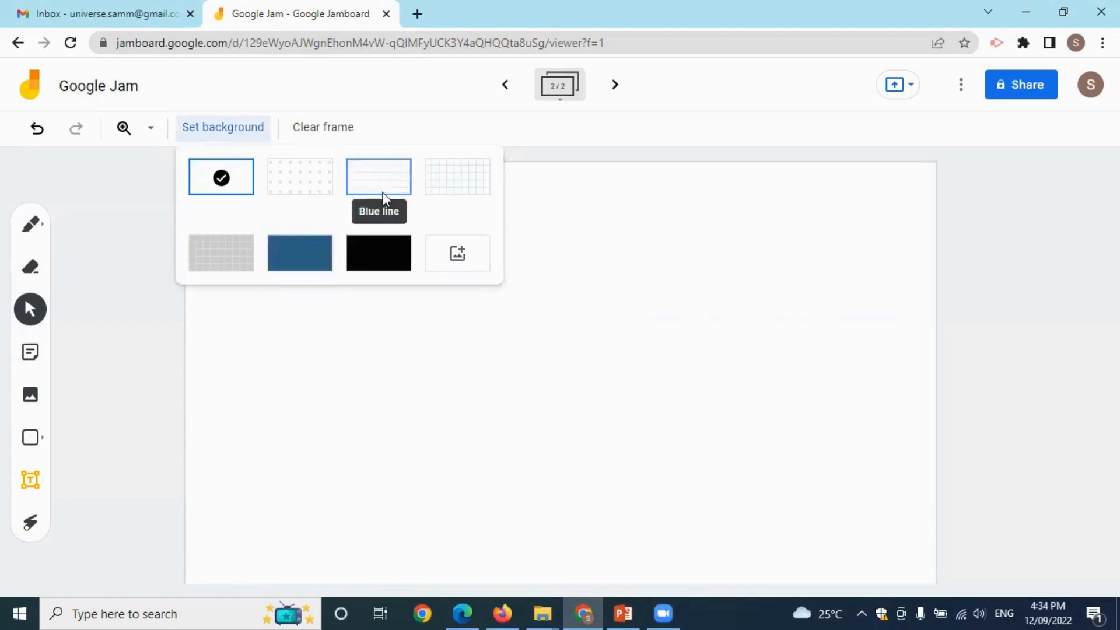
Set frame 2's background to the 'green background' image uploaded from the computer.
left_click(458, 253)
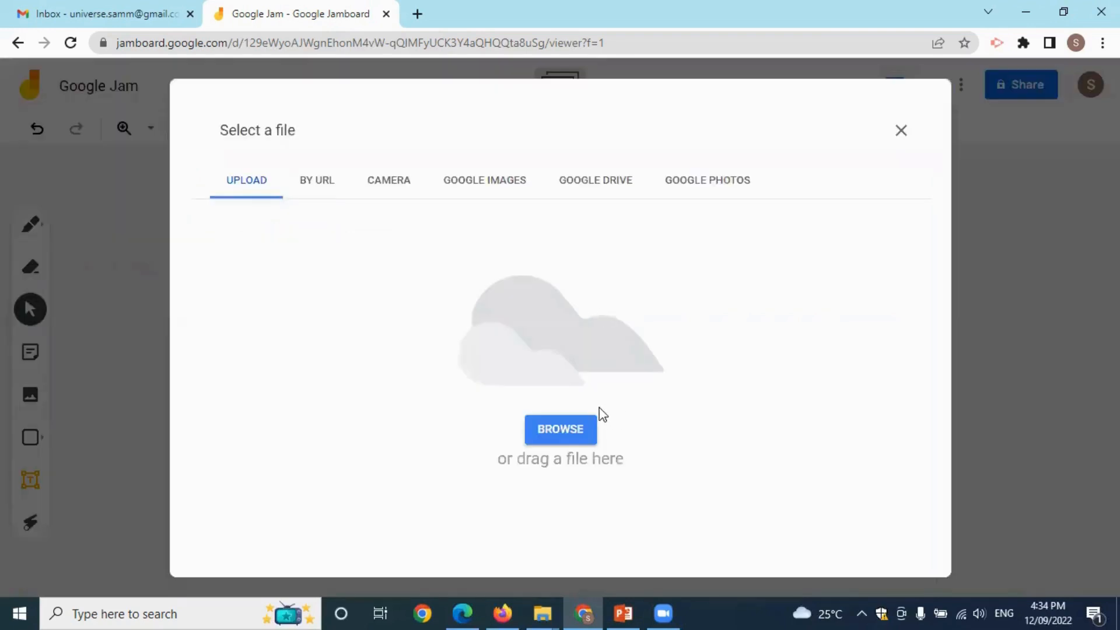
left_click(563, 434)
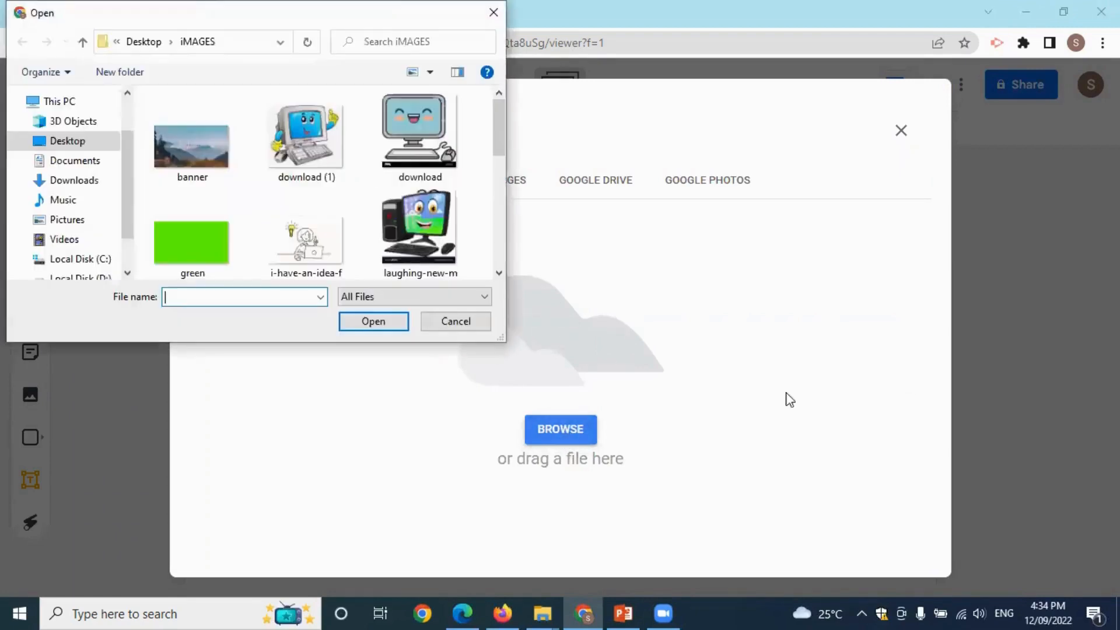
scroll(494, 132, "down", 3)
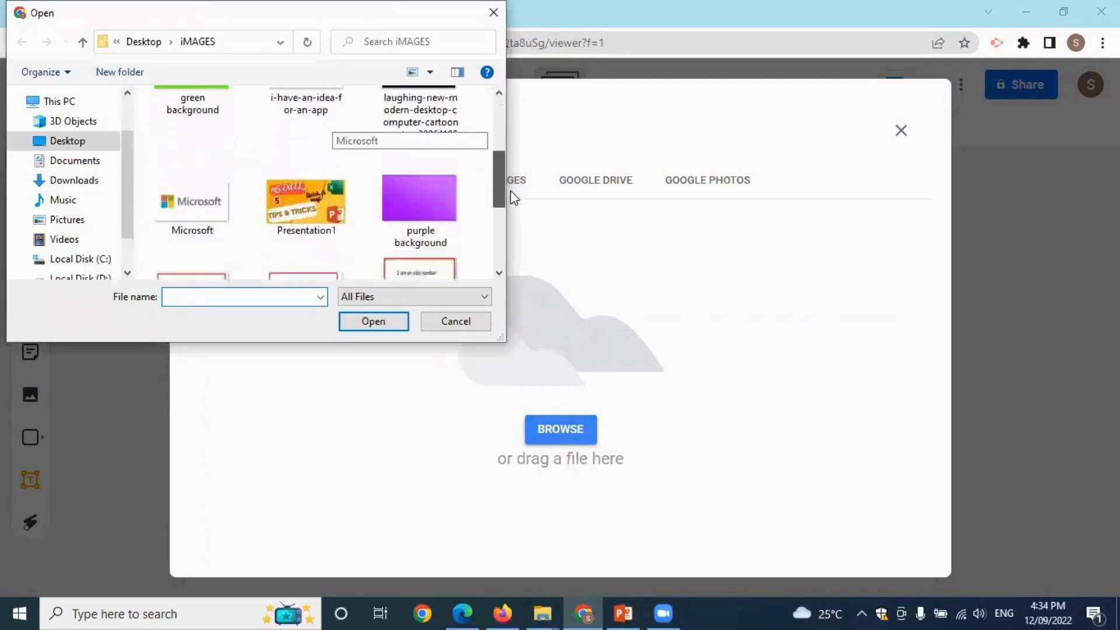
scroll(490, 176, "up", 3)
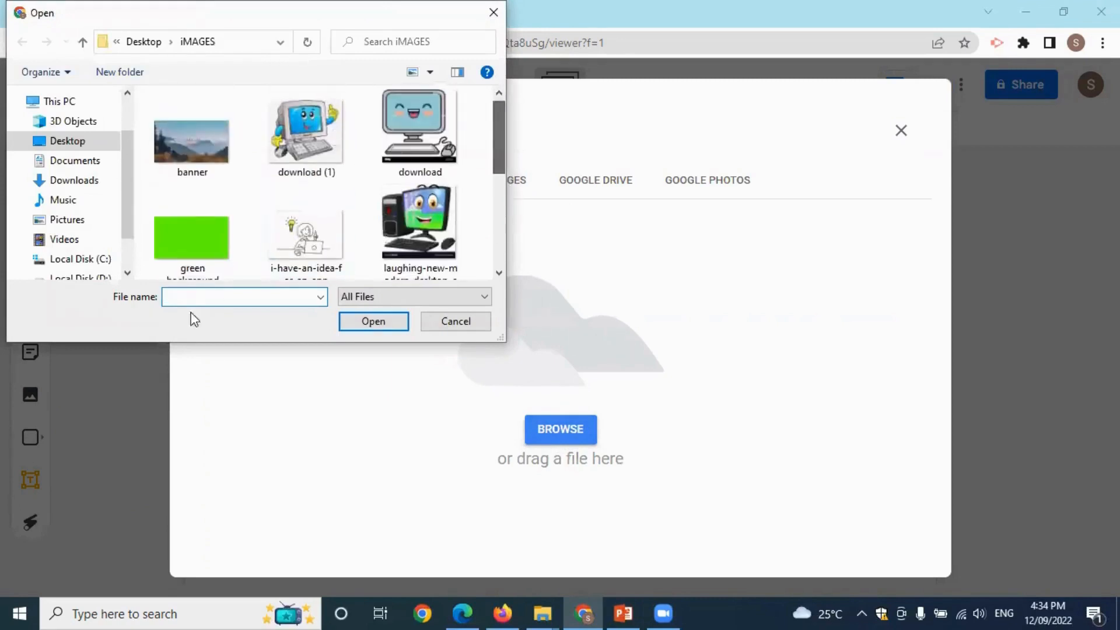
double_click(202, 236)
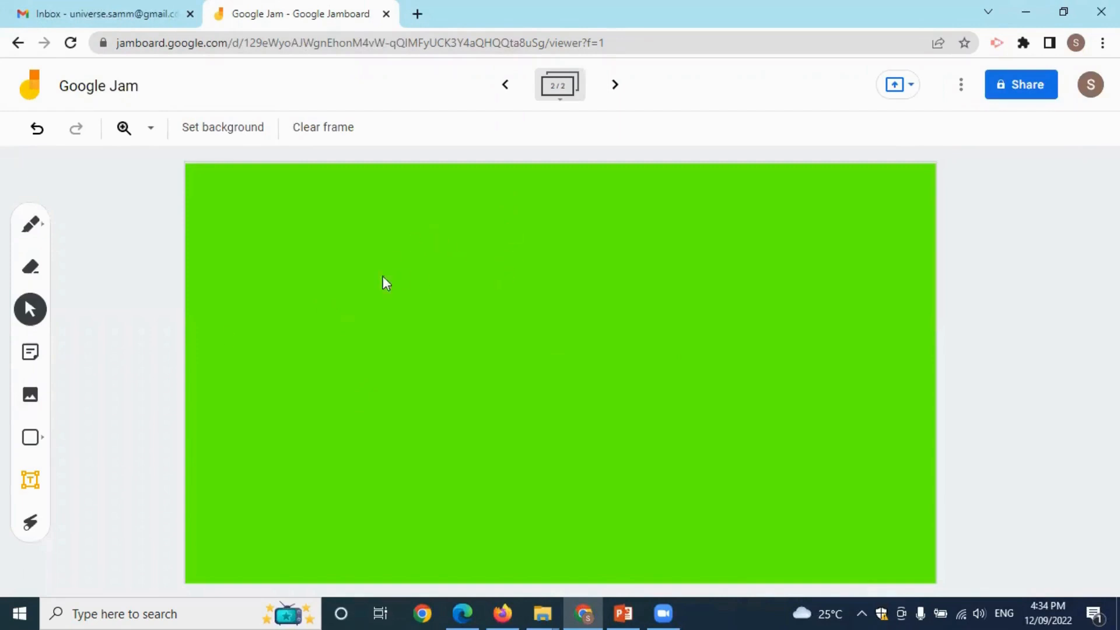
Create a green 'Primary Student' sticky note on the frame.
left_click(31, 352)
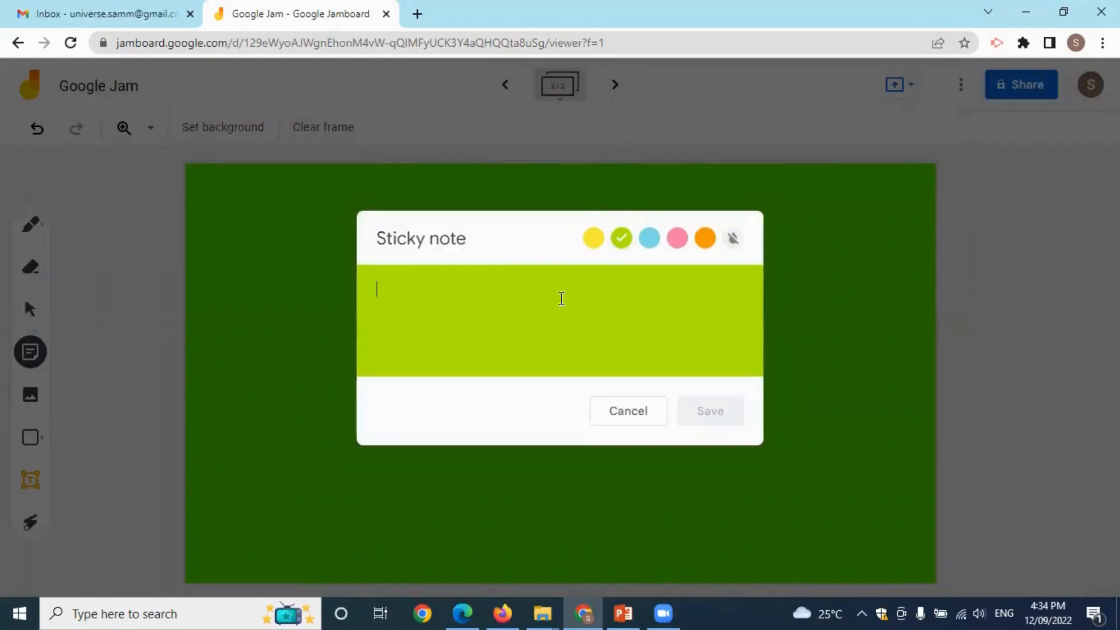
type("Primary Student")
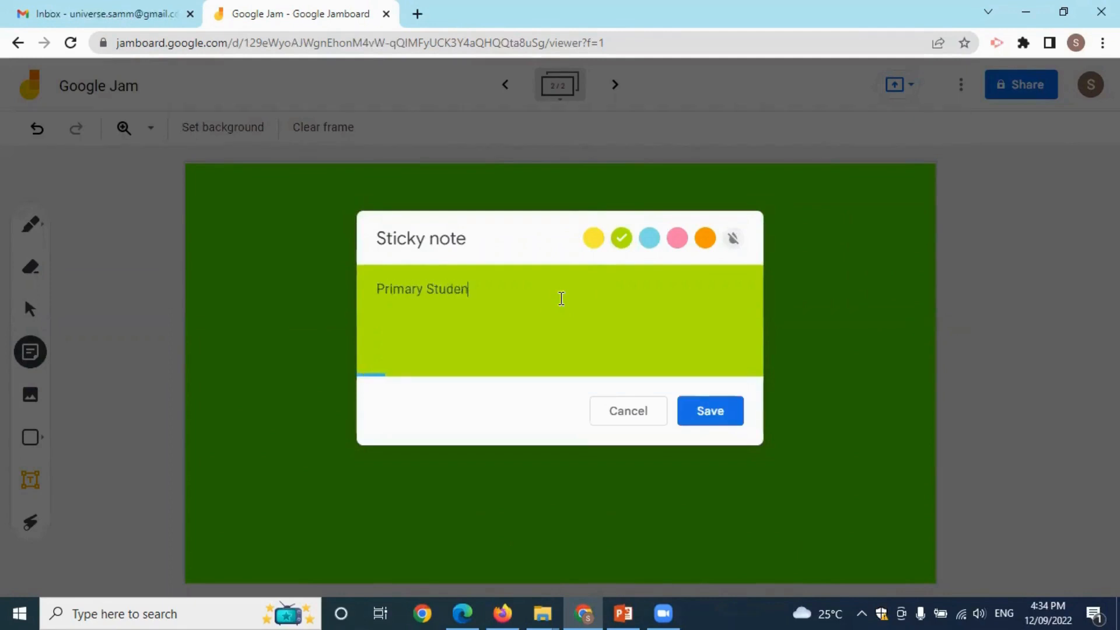
left_click(727, 417)
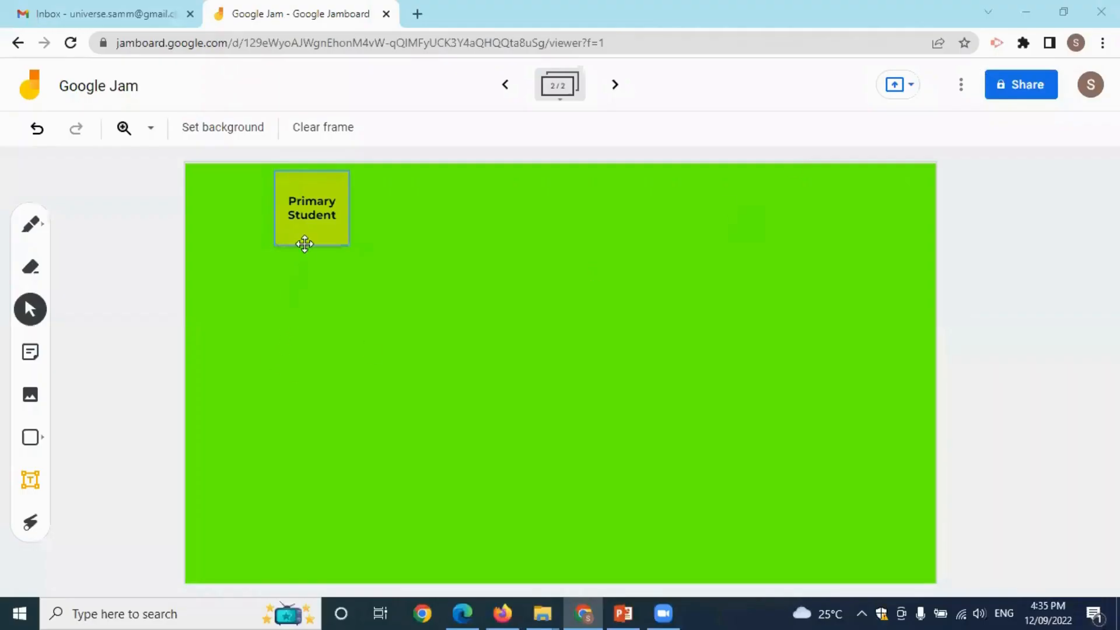
left_click(303, 239)
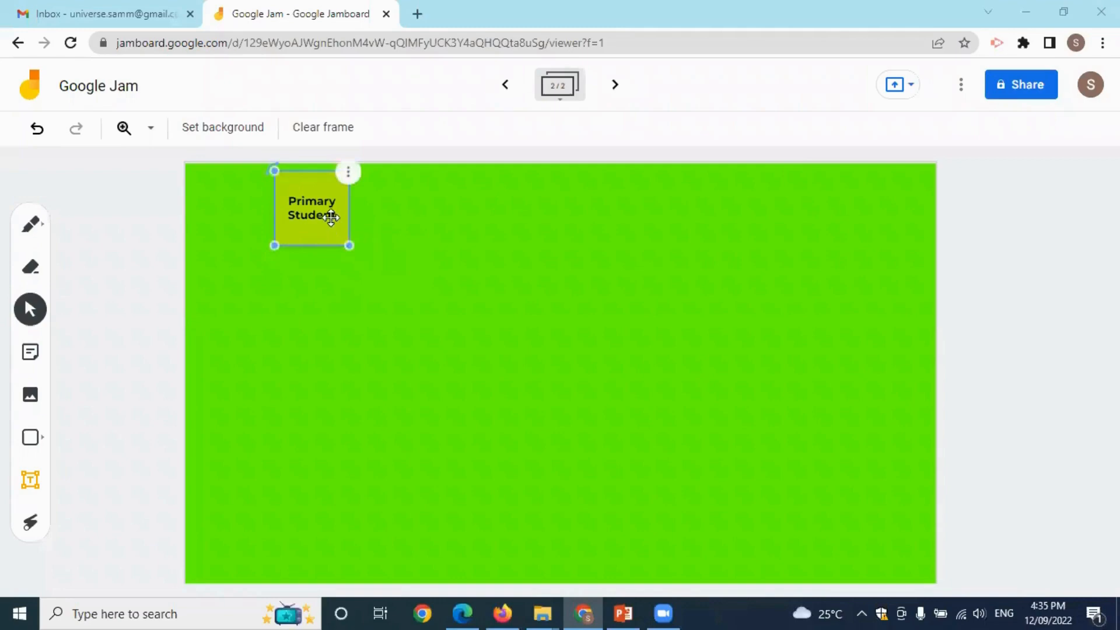
left_click(430, 232)
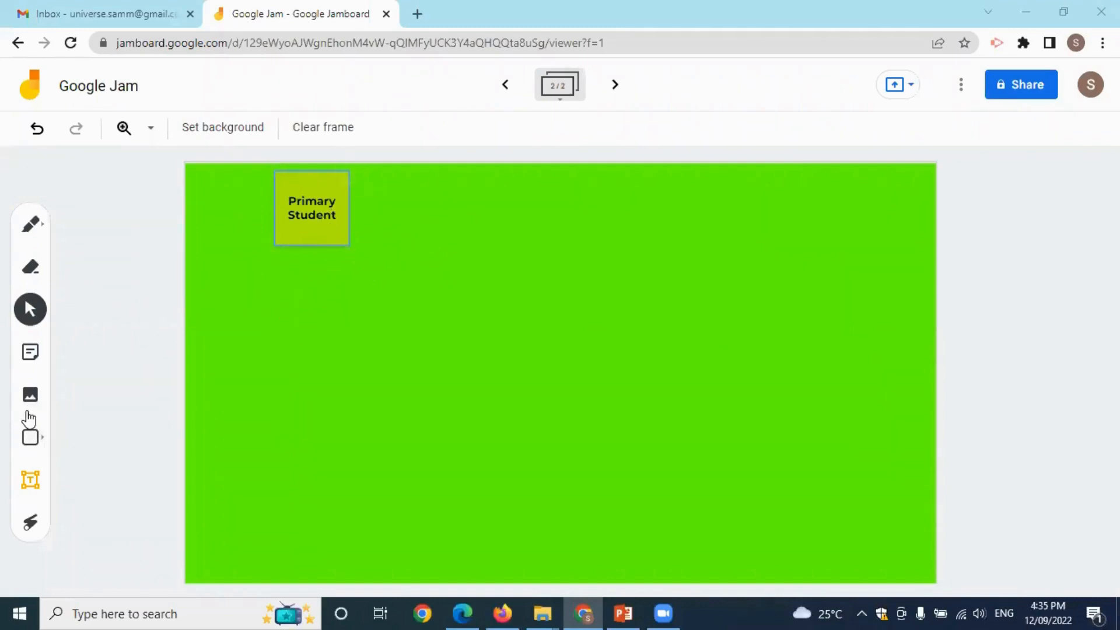
Add a yellow 'Solve this riddle' sticky and place it beside Primary Student.
left_click(30, 352)
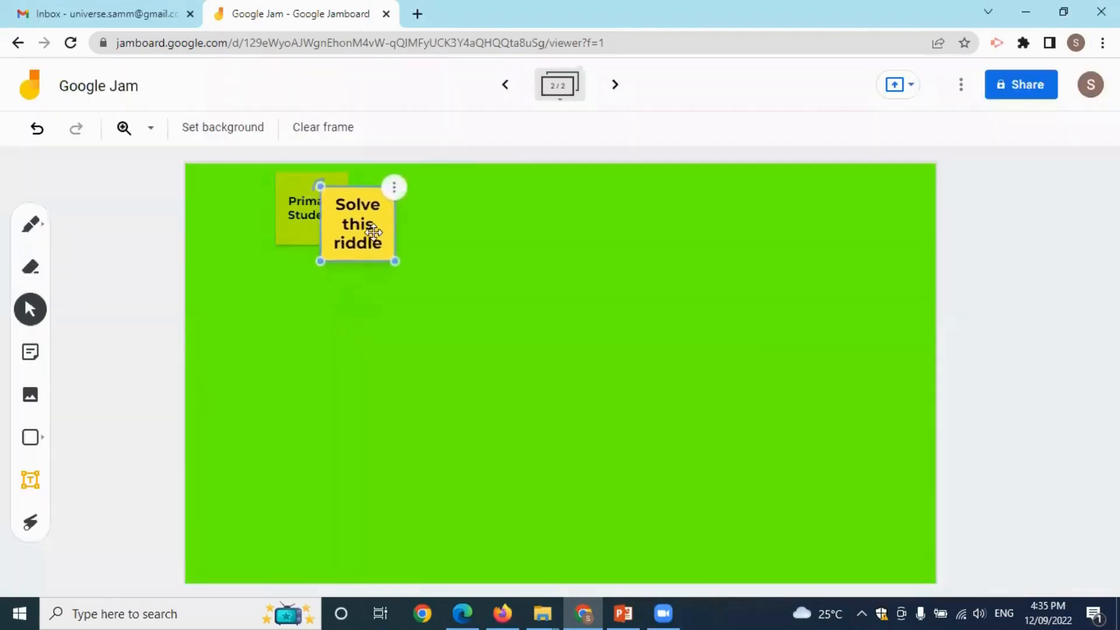
left_click_drag(377, 226, 407, 222)
left_click(495, 344)
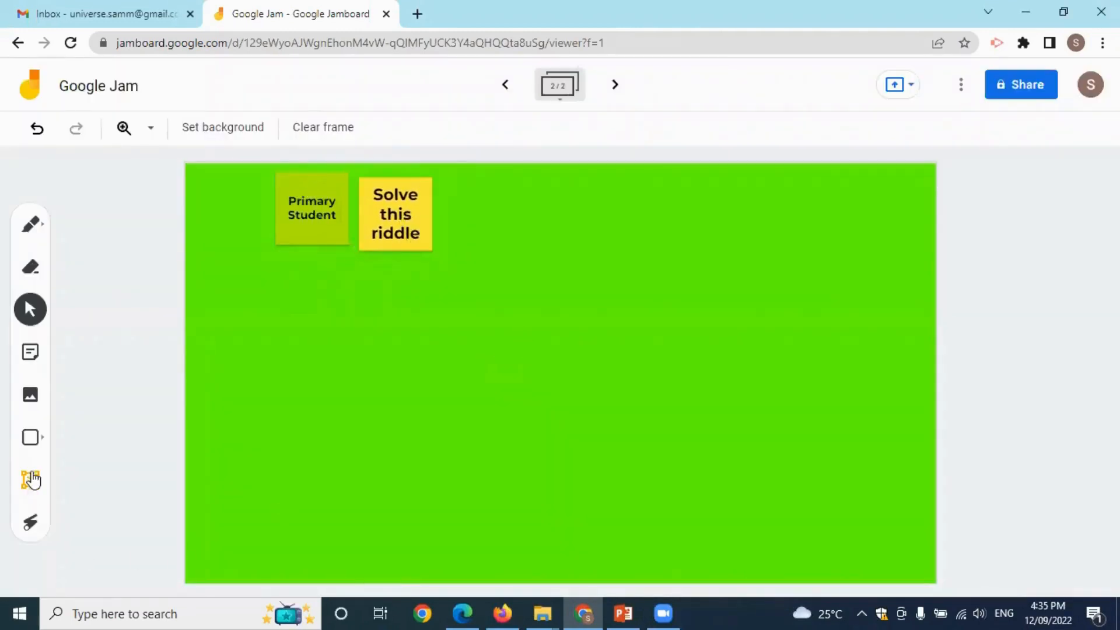
Insert the 2-digit number riddle picture and position it to the right of both stickies.
left_click(31, 396)
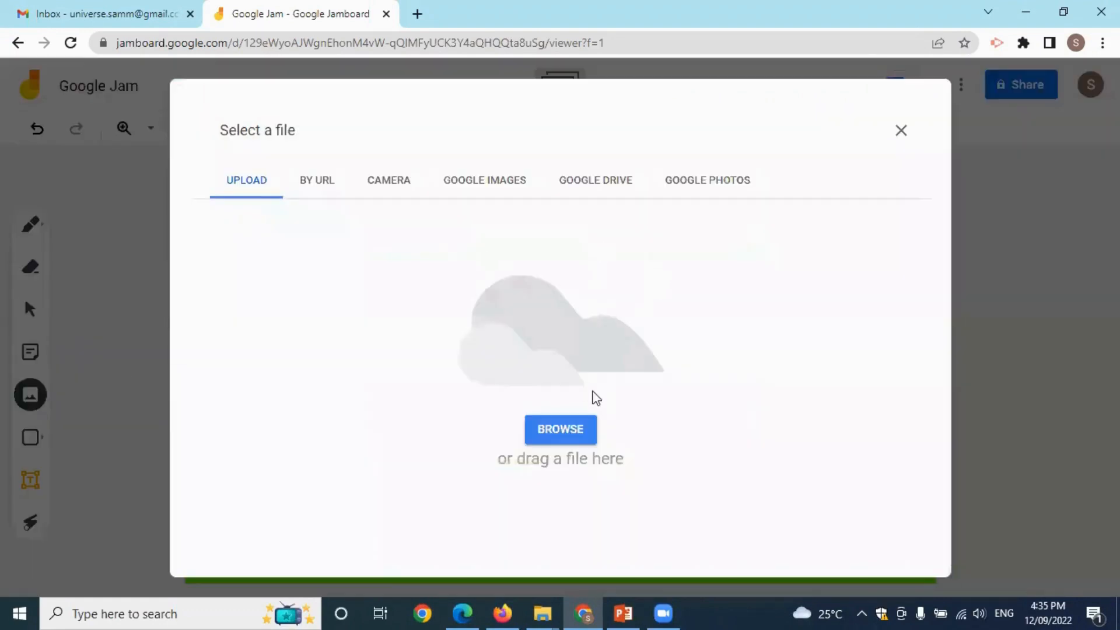
left_click(596, 439)
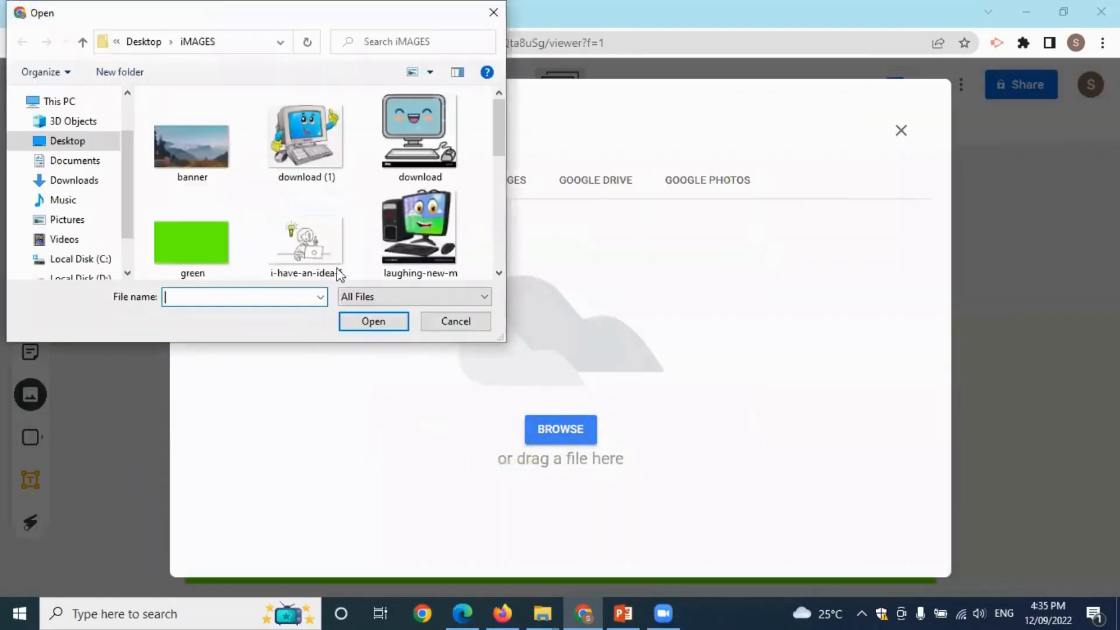
scroll(408, 233, "down", 5)
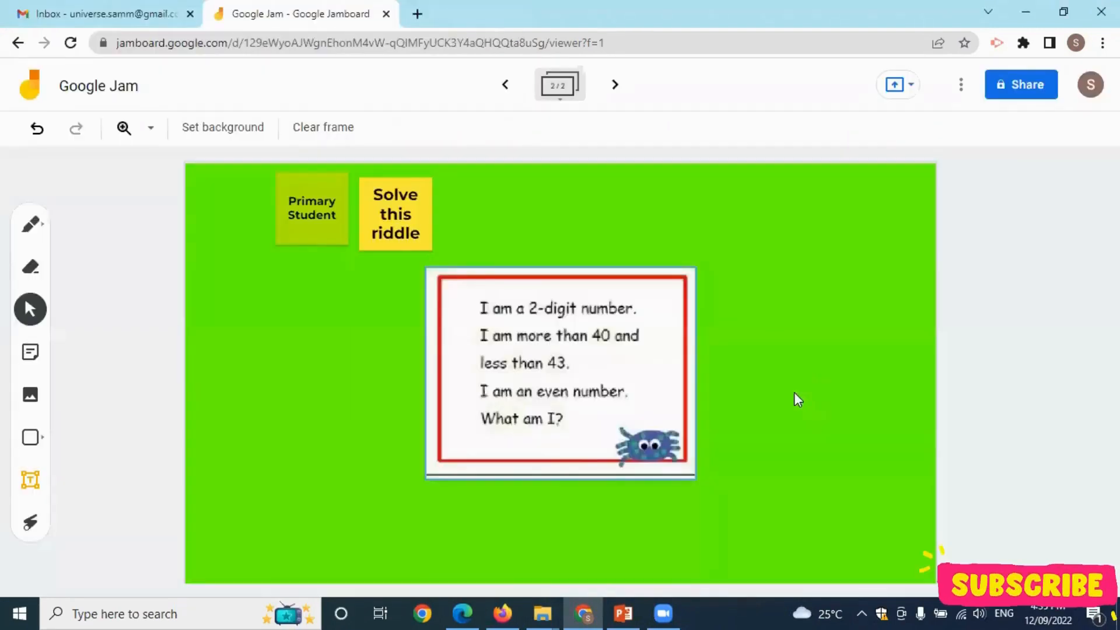
left_click_drag(616, 448, 596, 403)
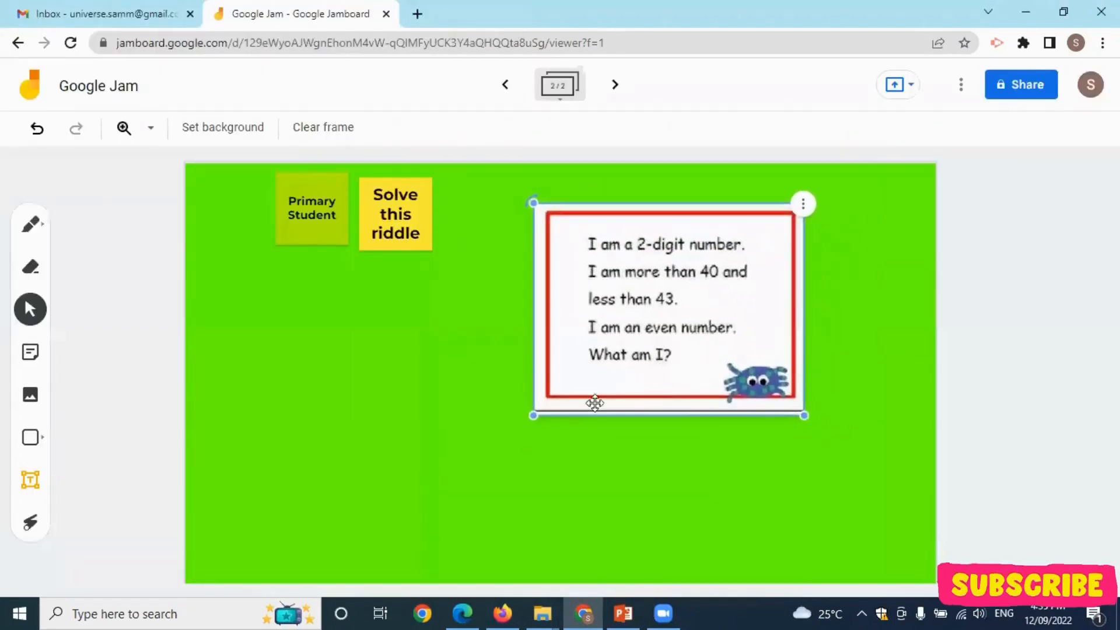
left_click(327, 220)
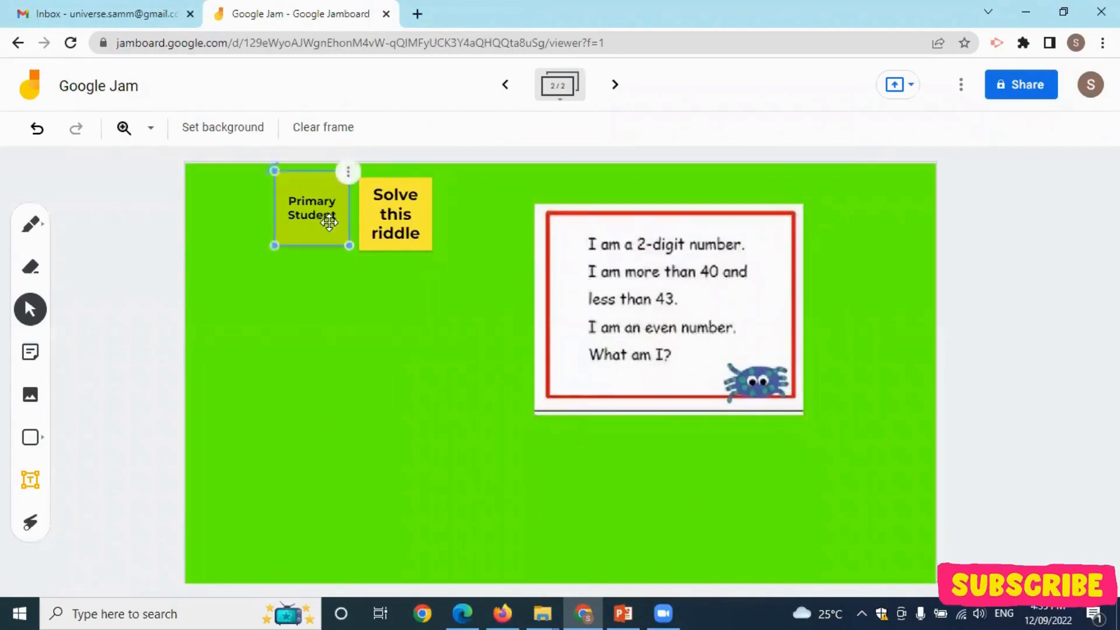
left_click(412, 229)
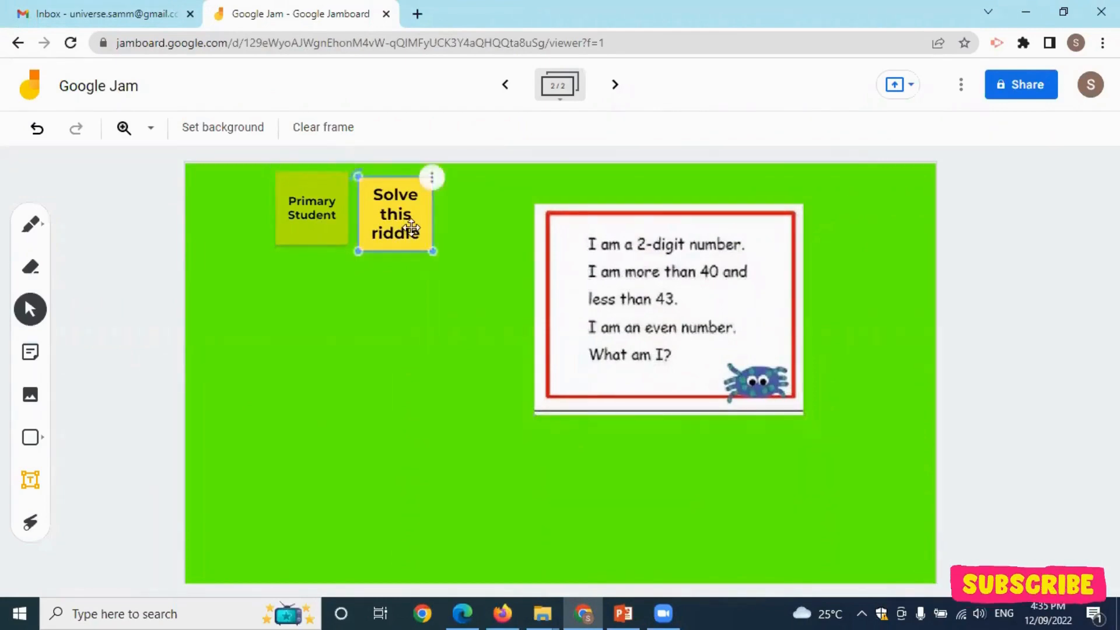
left_click_drag(693, 313, 698, 285)
left_click(403, 435)
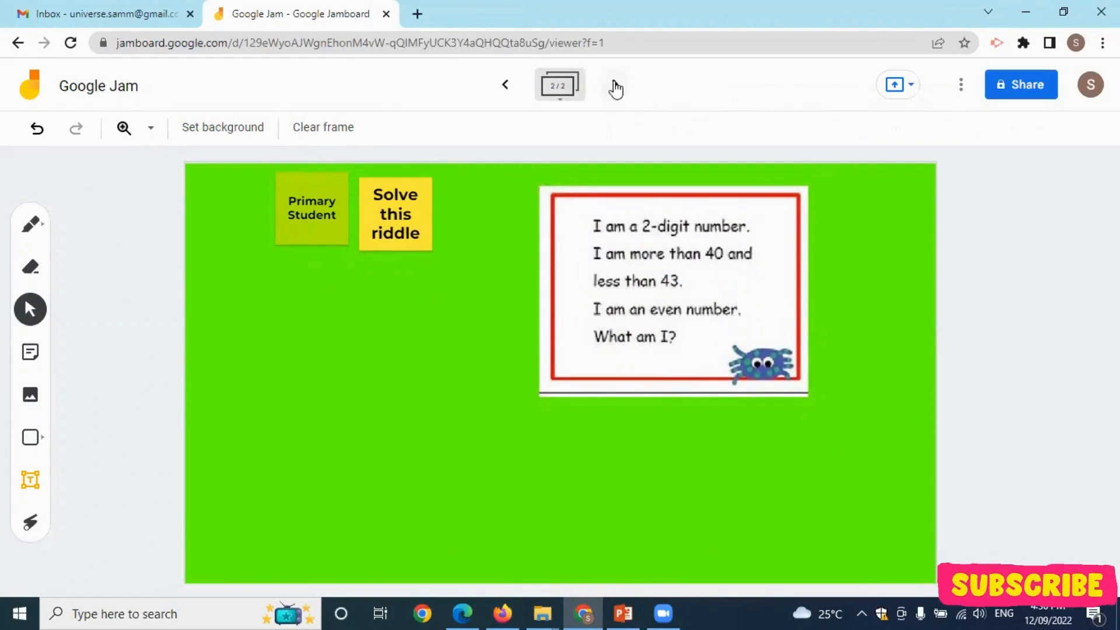
Create a third frame and apply the 'purple background' image from the computer as its background.
left_click(616, 89)
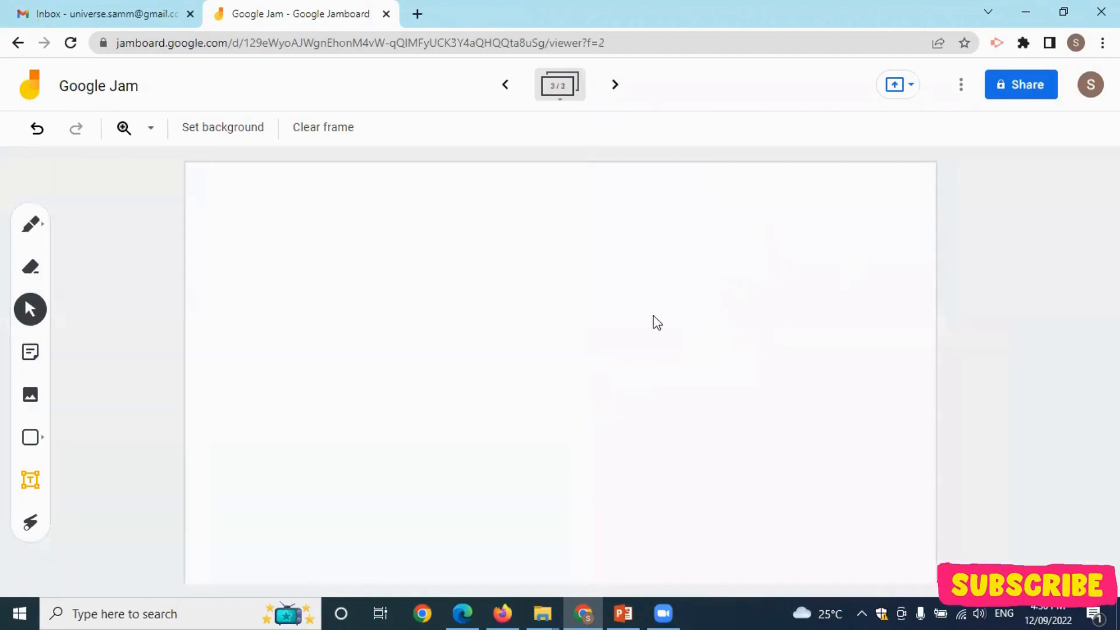
left_click(223, 128)
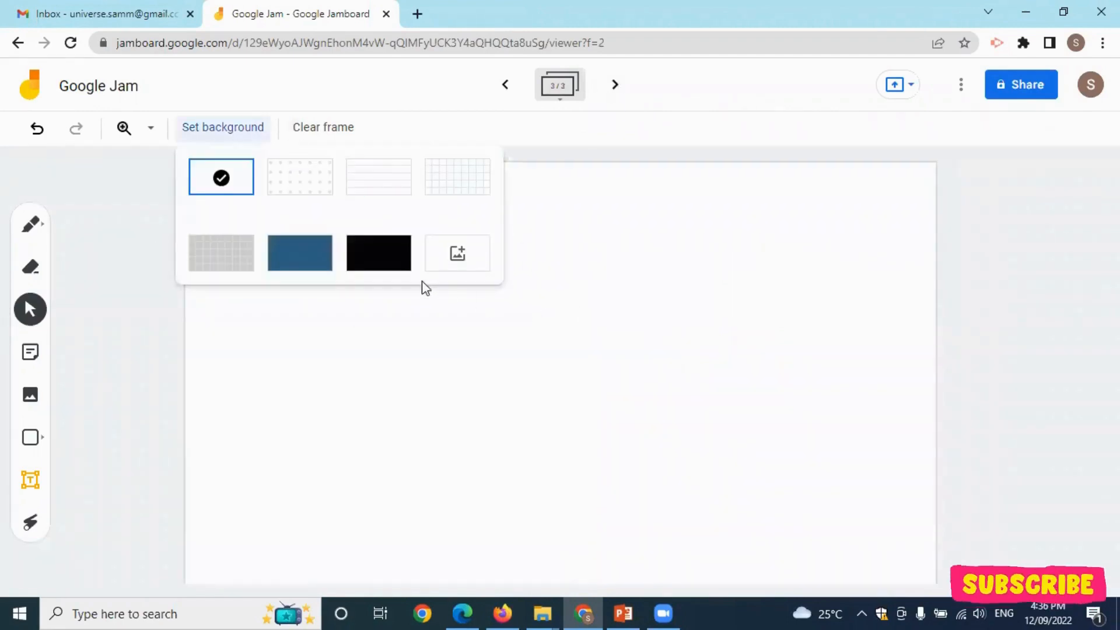
left_click(472, 267)
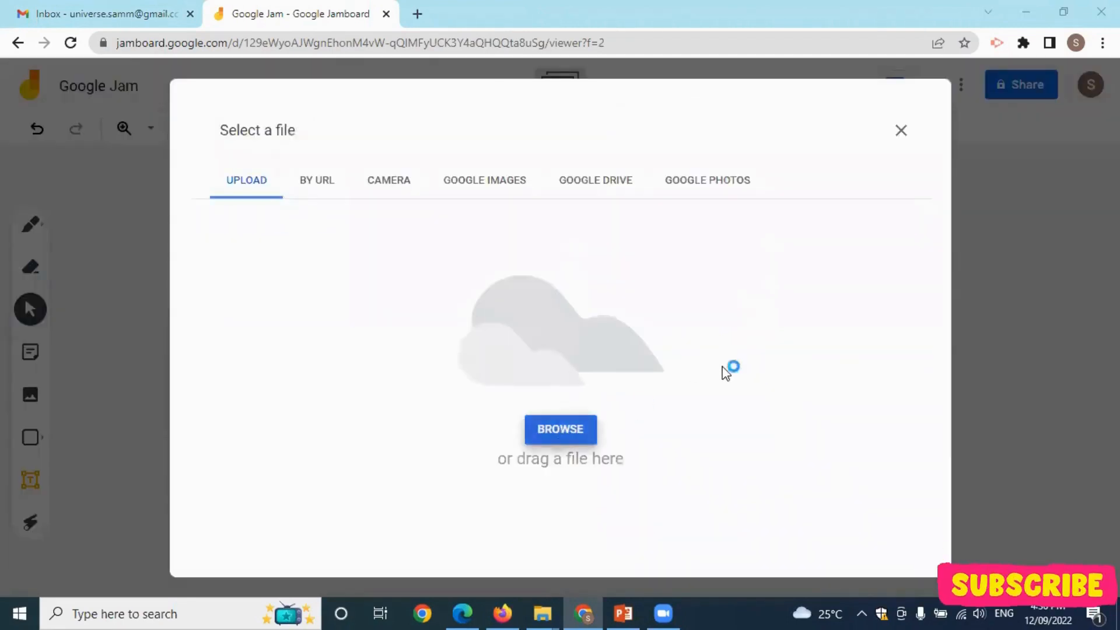
left_click(575, 429)
scroll(325, 243, "down", 5)
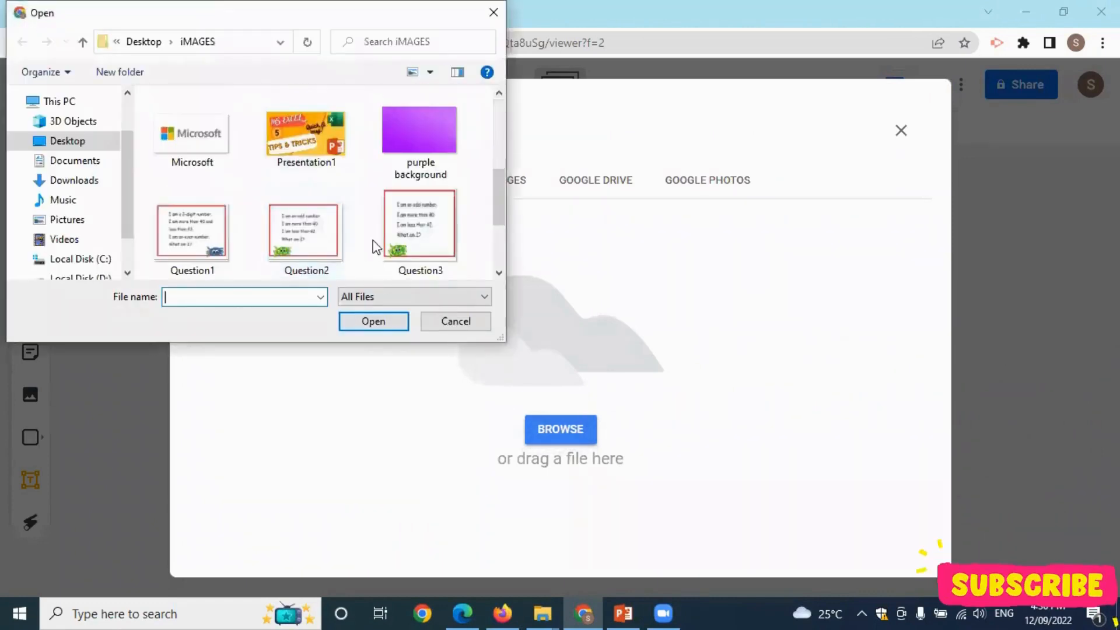
left_click(412, 146)
double_click(456, 155)
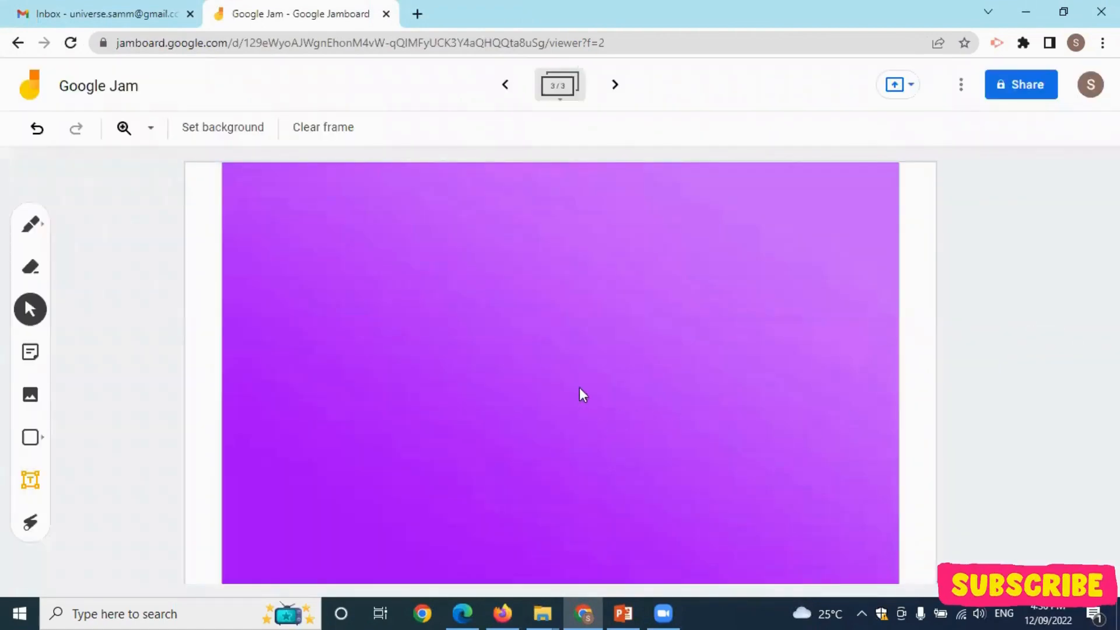
Add a 'Secondary Student' sticky and move the question picture up beside the pink note.
left_click(33, 352)
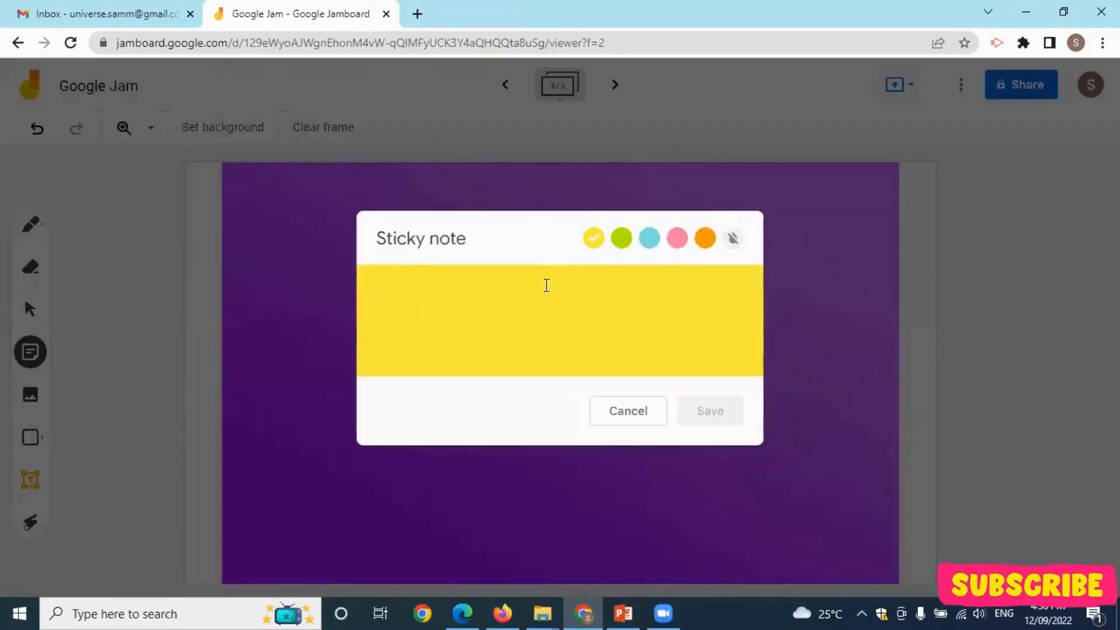
type("SEc")
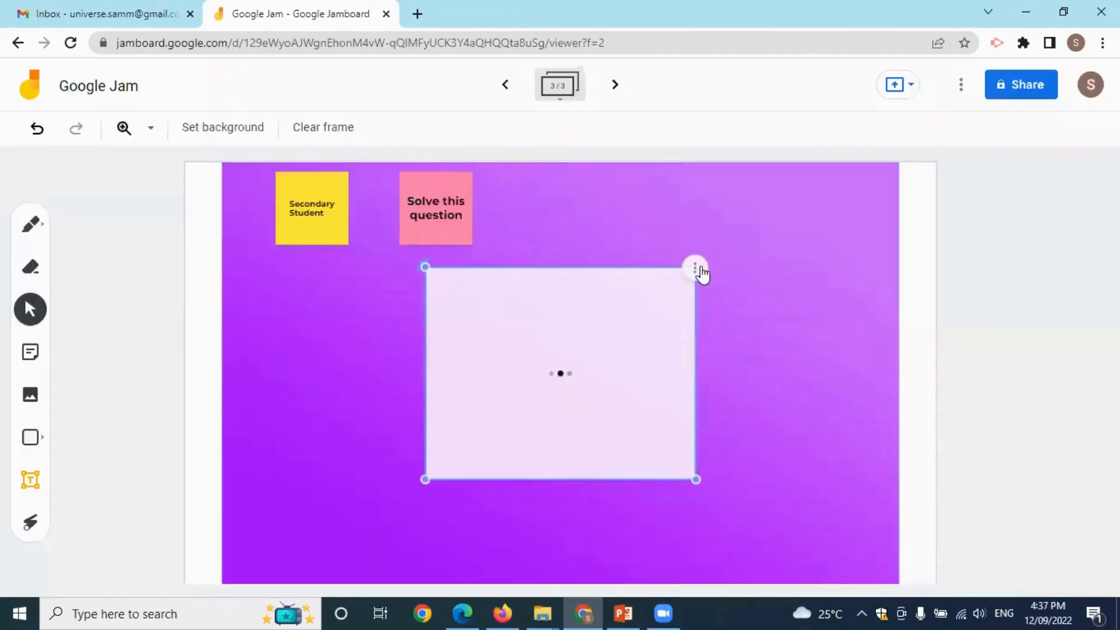
left_click_drag(635, 348, 663, 300)
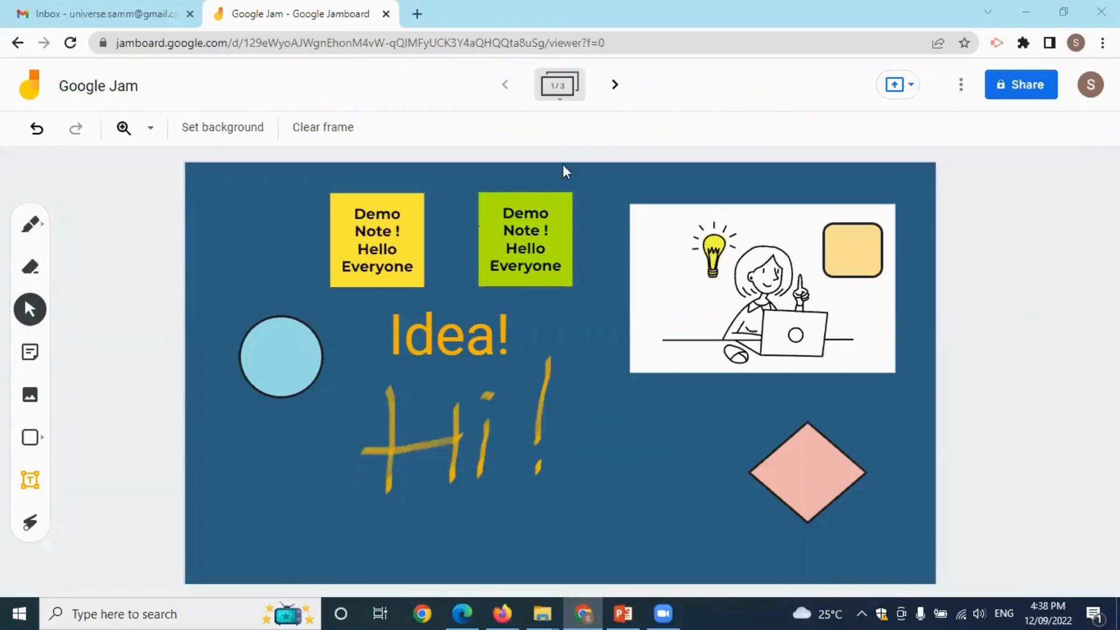
Step through the green and purple frames, then create a blank fourth frame.
left_click(614, 86)
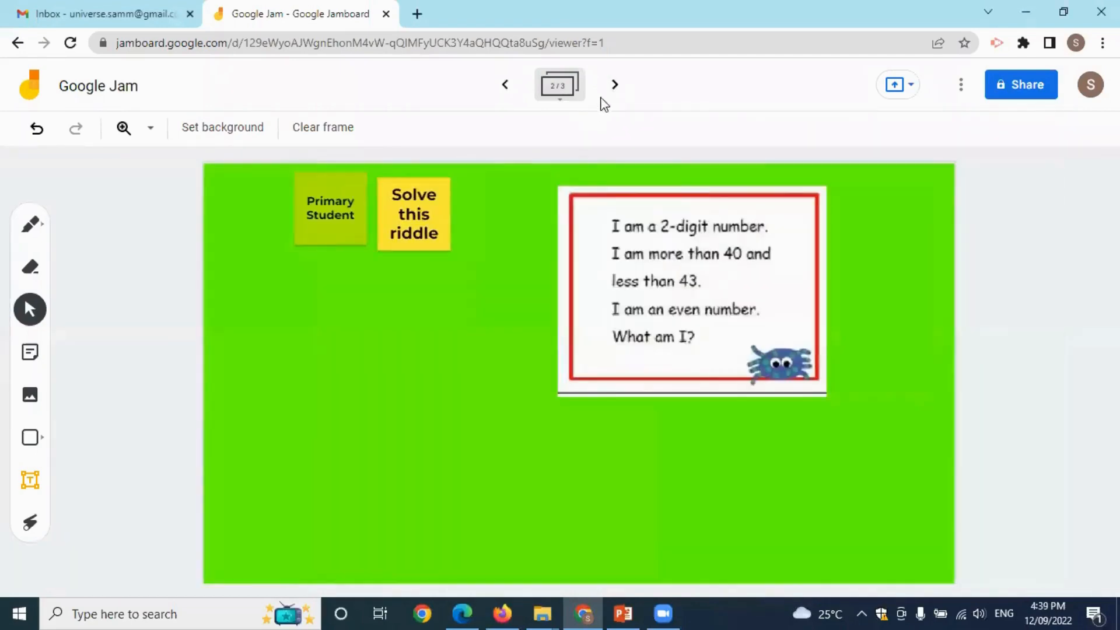
left_click(615, 86)
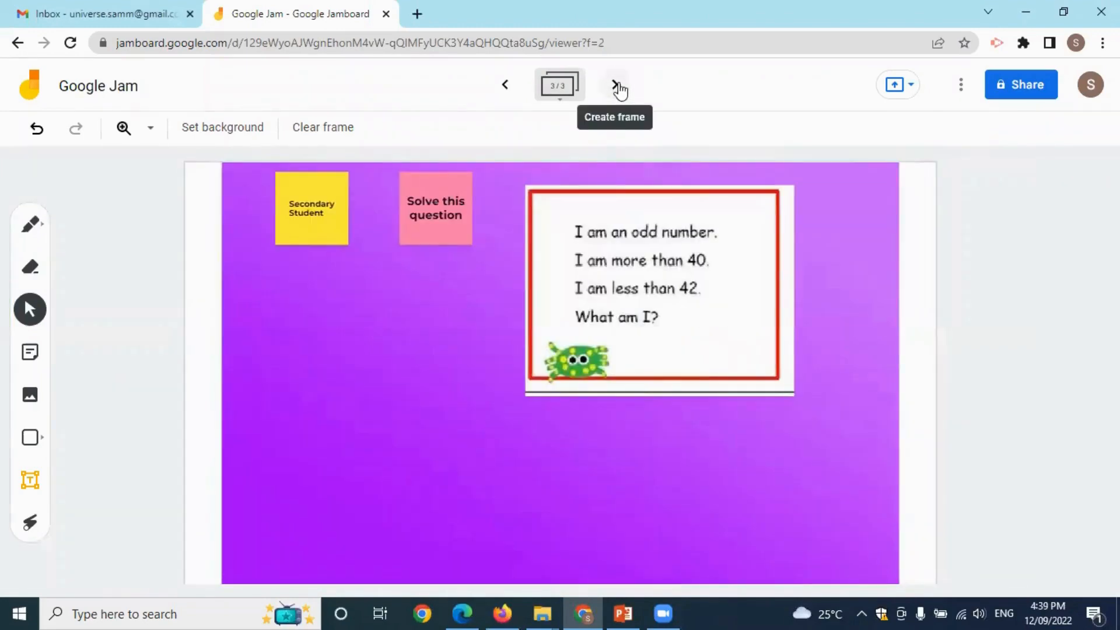
left_click(618, 87)
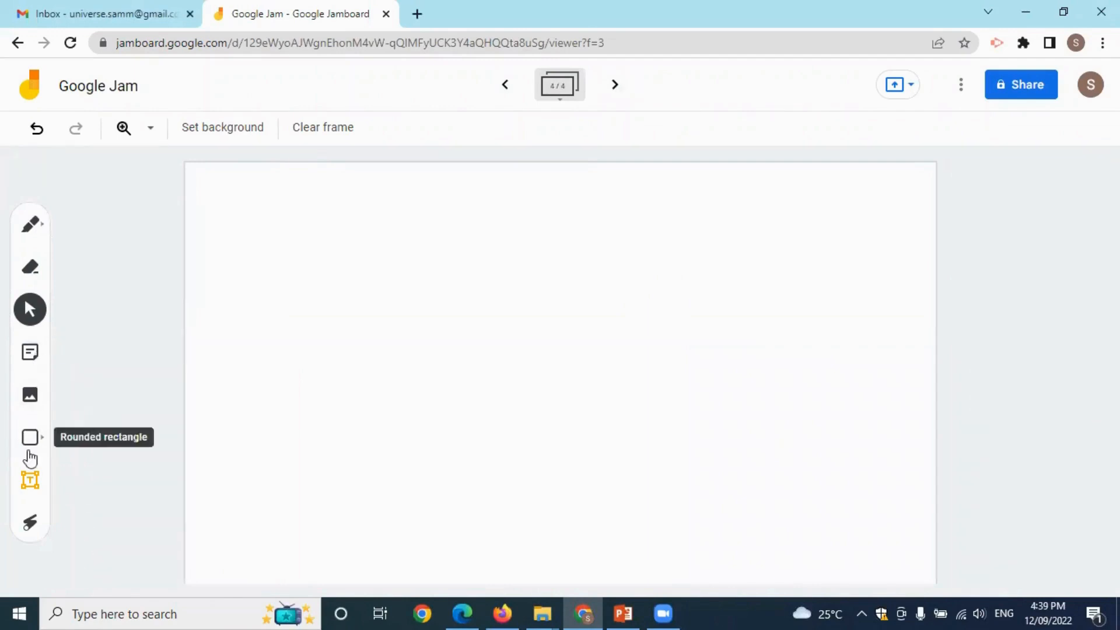
Add a 'Hello Everyone!' text box, widen it to one line, and colour it red.
left_click(28, 482)
left_click(730, 421)
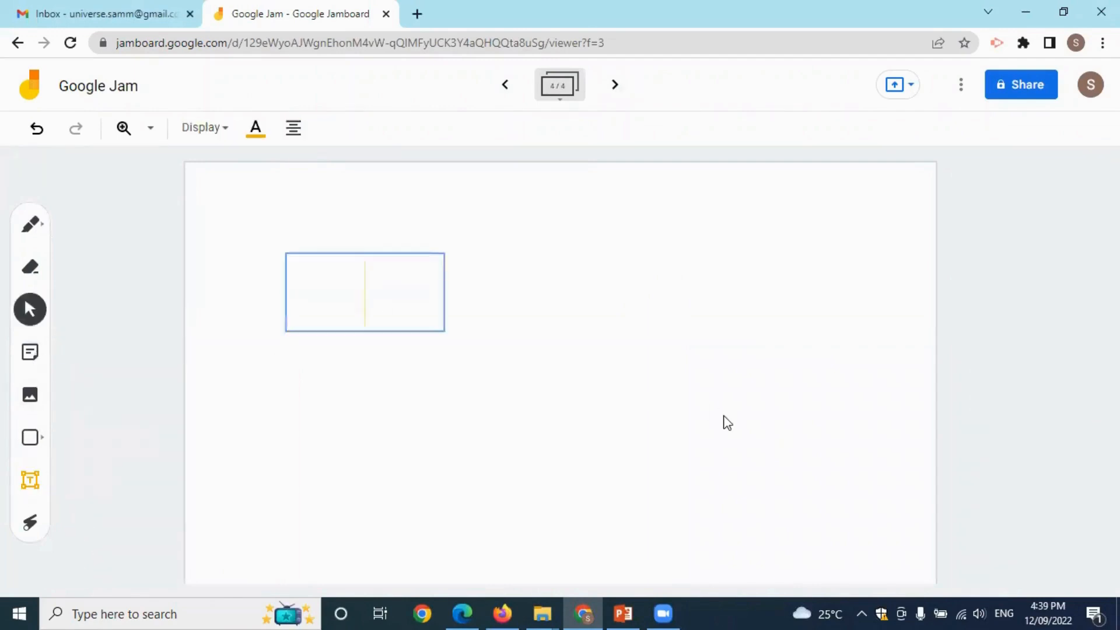
type("Hello")
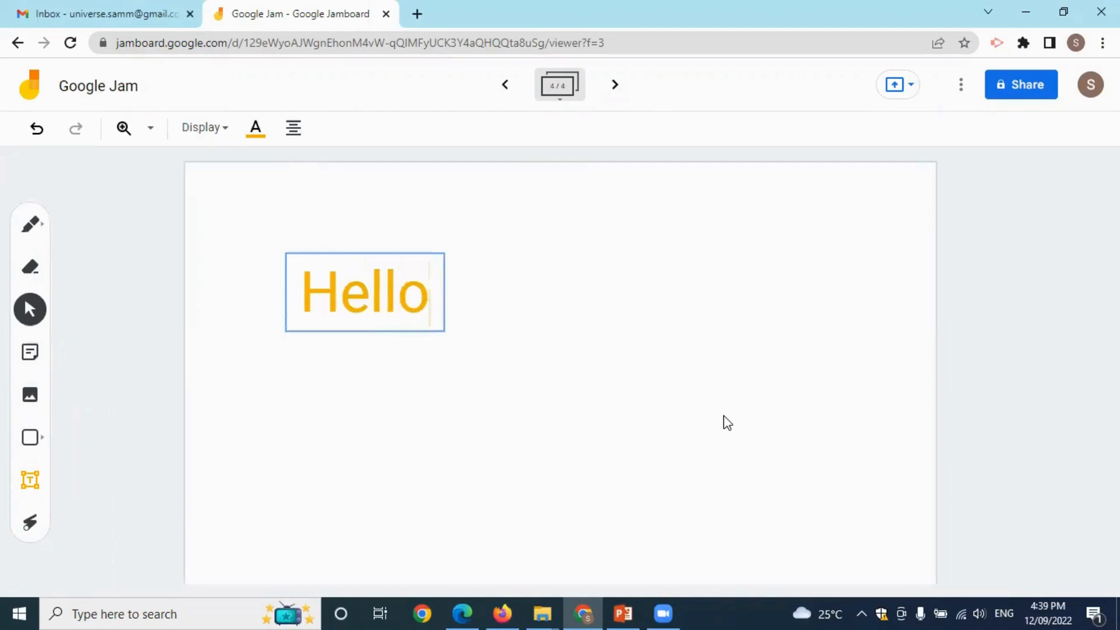
type(" Everyone!")
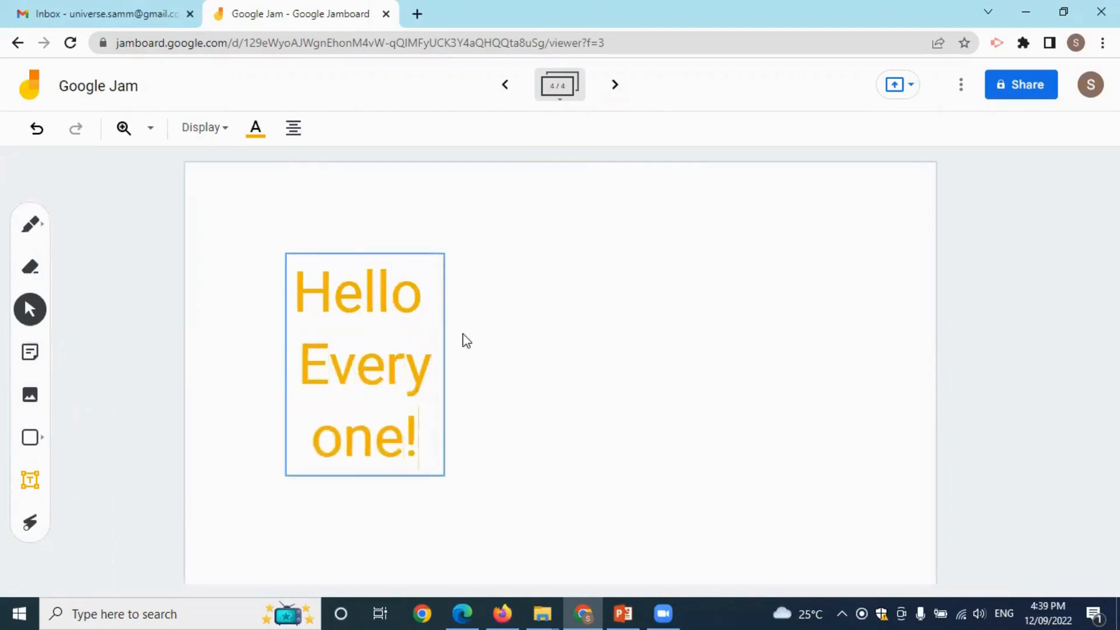
left_click(444, 320)
left_click_drag(444, 363, 824, 300)
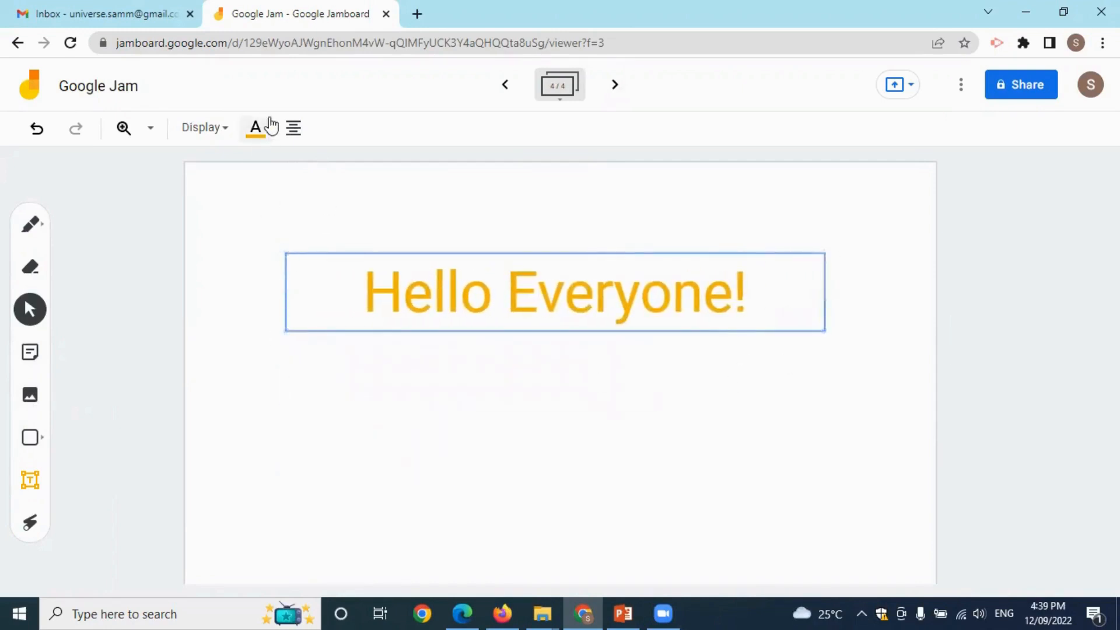
left_click(256, 127)
left_click(301, 205)
left_click(436, 359)
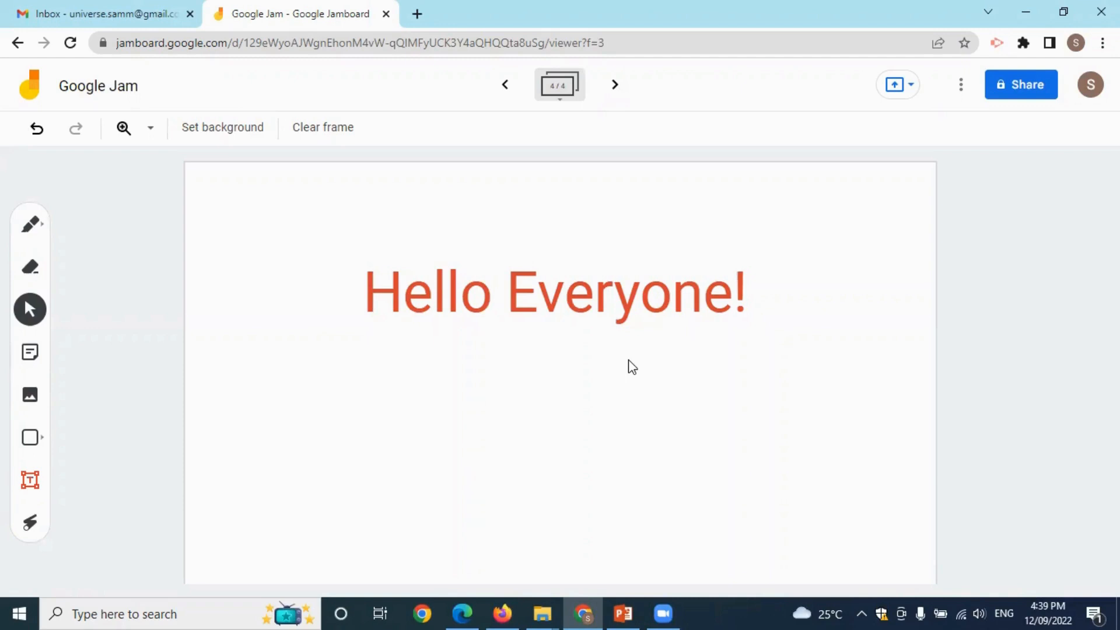
Review the four frame thumbnails, try moving frame 3, then return to the 'Hello Everyone!' frame.
left_click(560, 88)
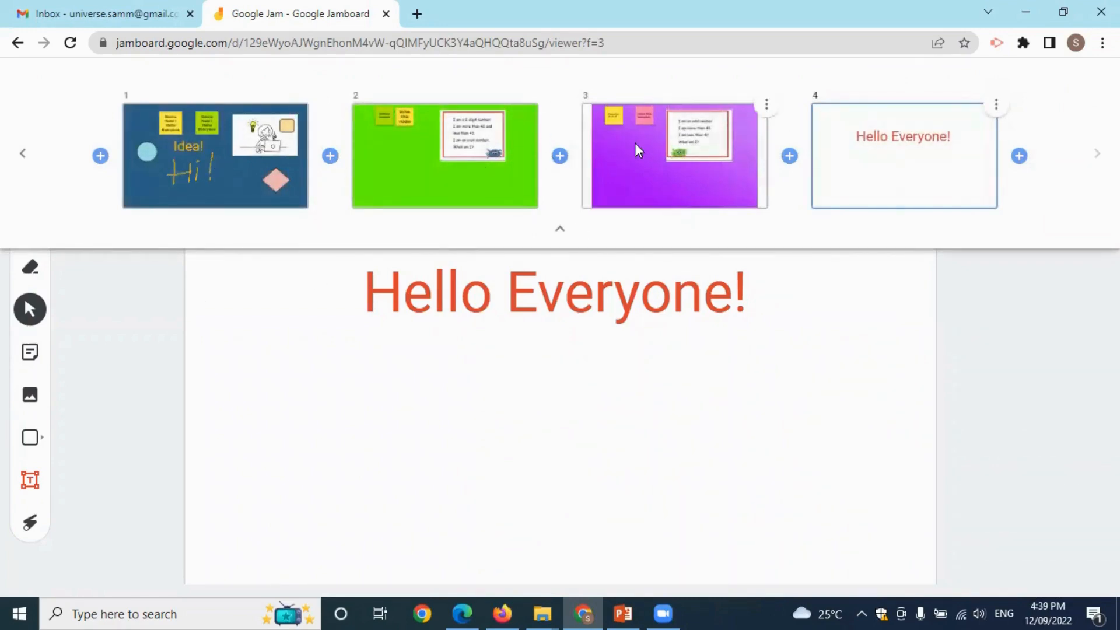
left_click_drag(651, 161, 723, 153)
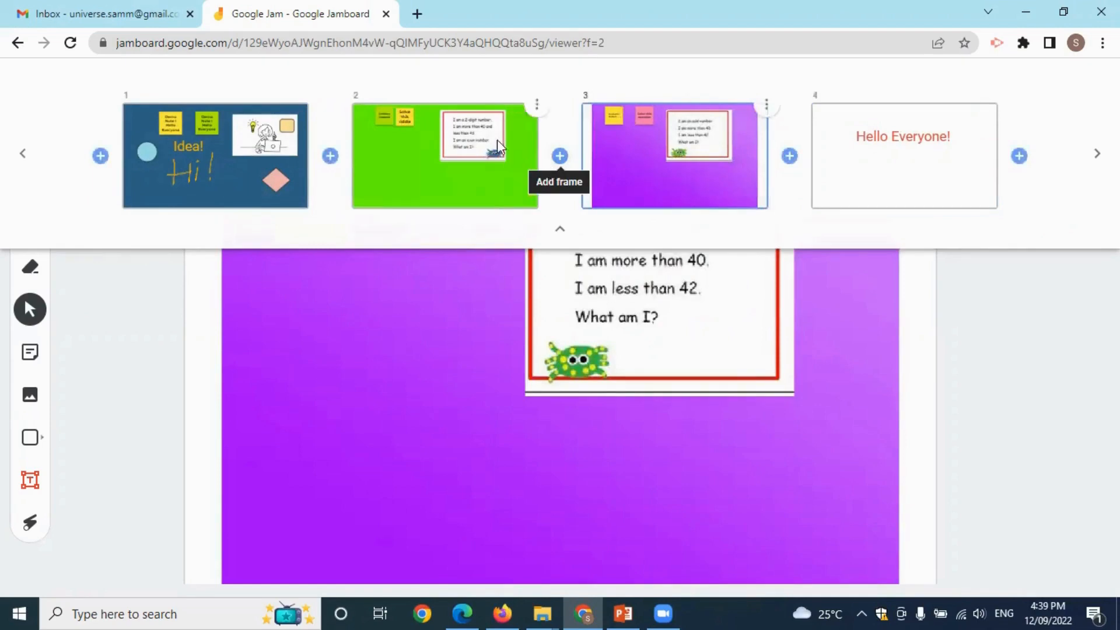
left_click(936, 174)
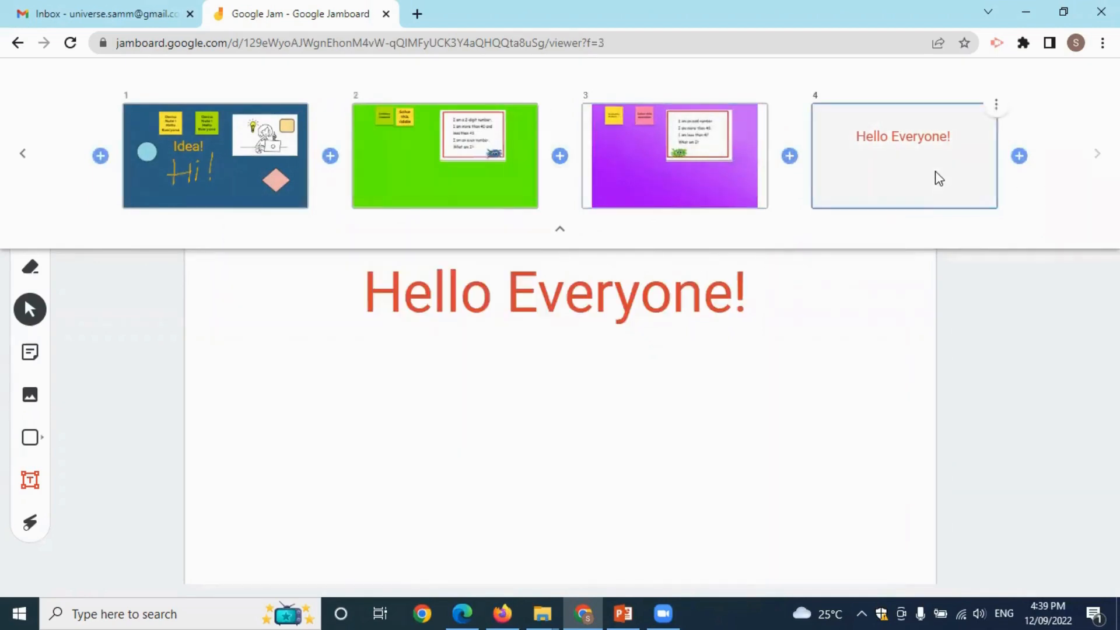
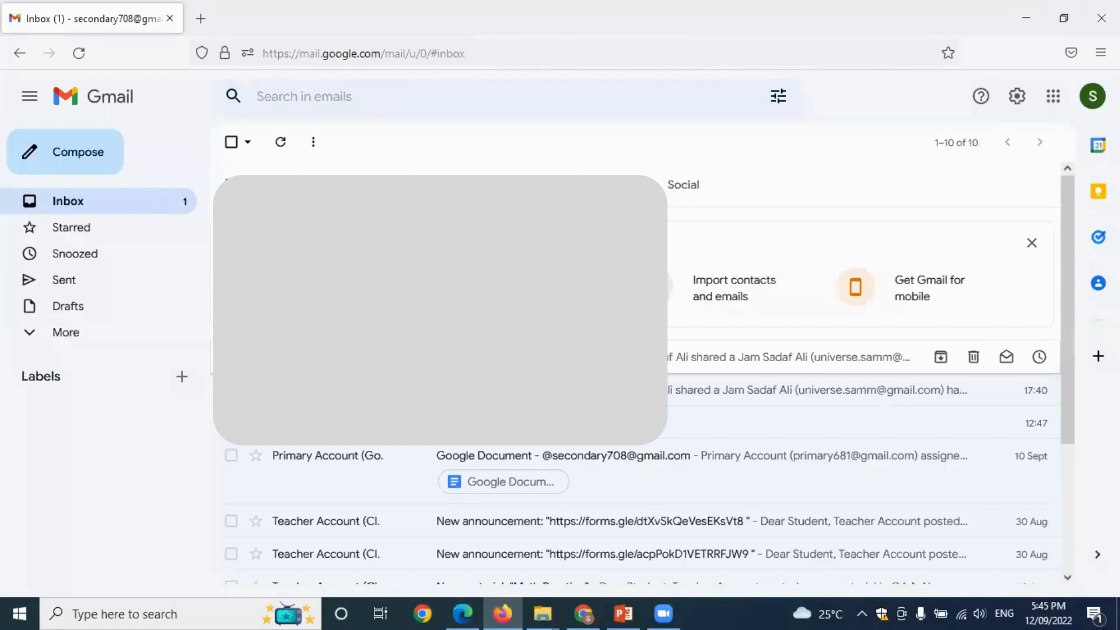
Open the 'Jam shared with you' email and launch its Google Jam attachment in a new tab.
left_click(700, 357)
scroll(700, 409, "down", 5)
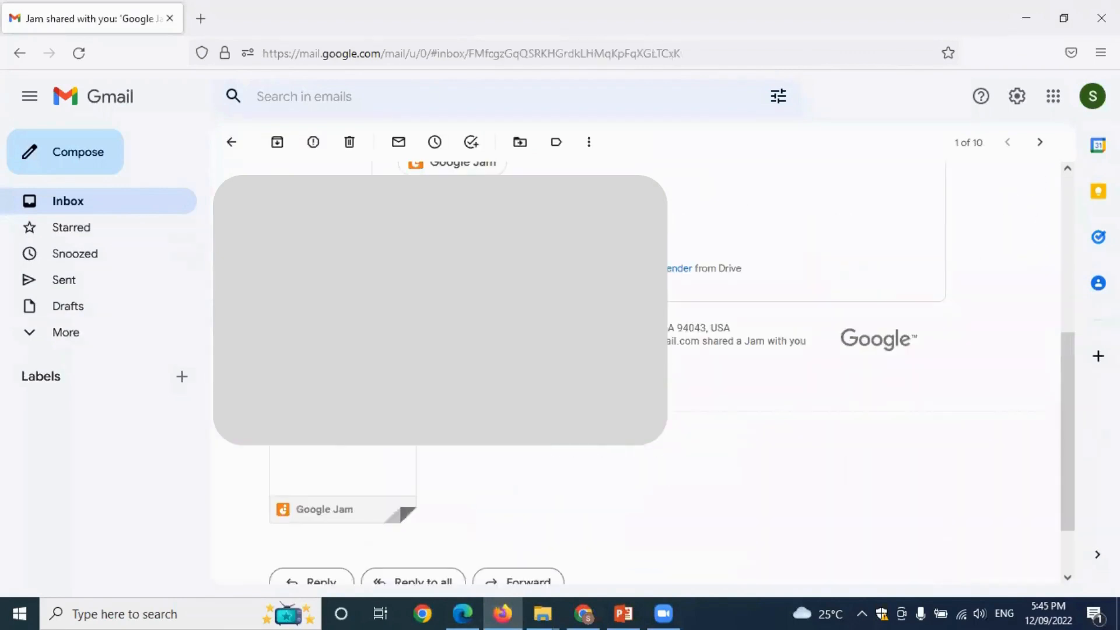
left_click(350, 458)
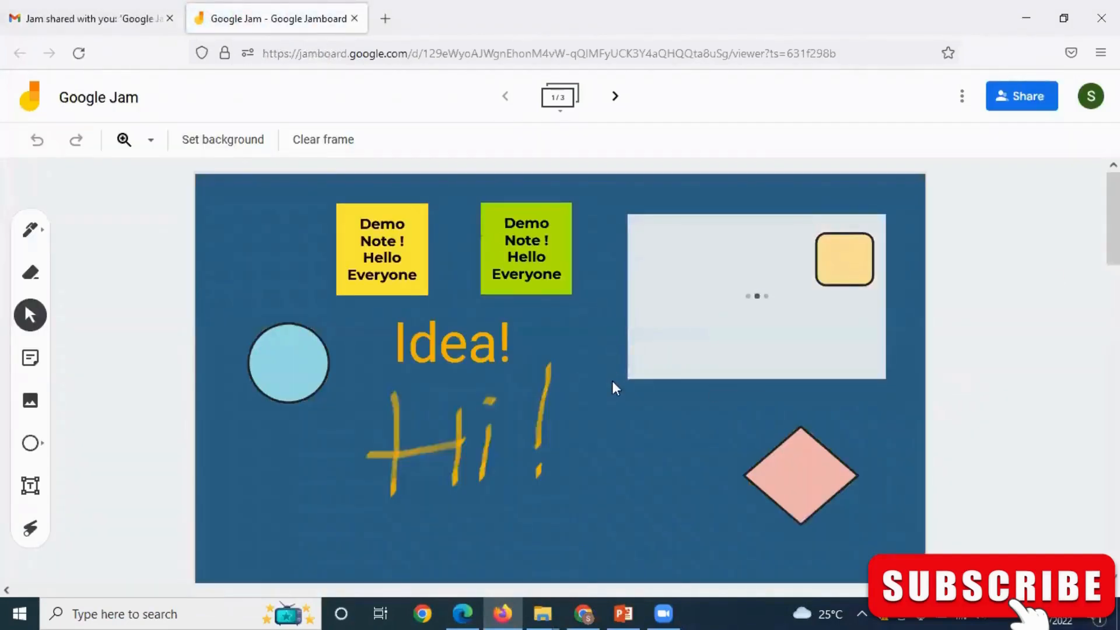
Advance to frame 3/3 with the Secondary Student odd-number riddle.
left_click(618, 98)
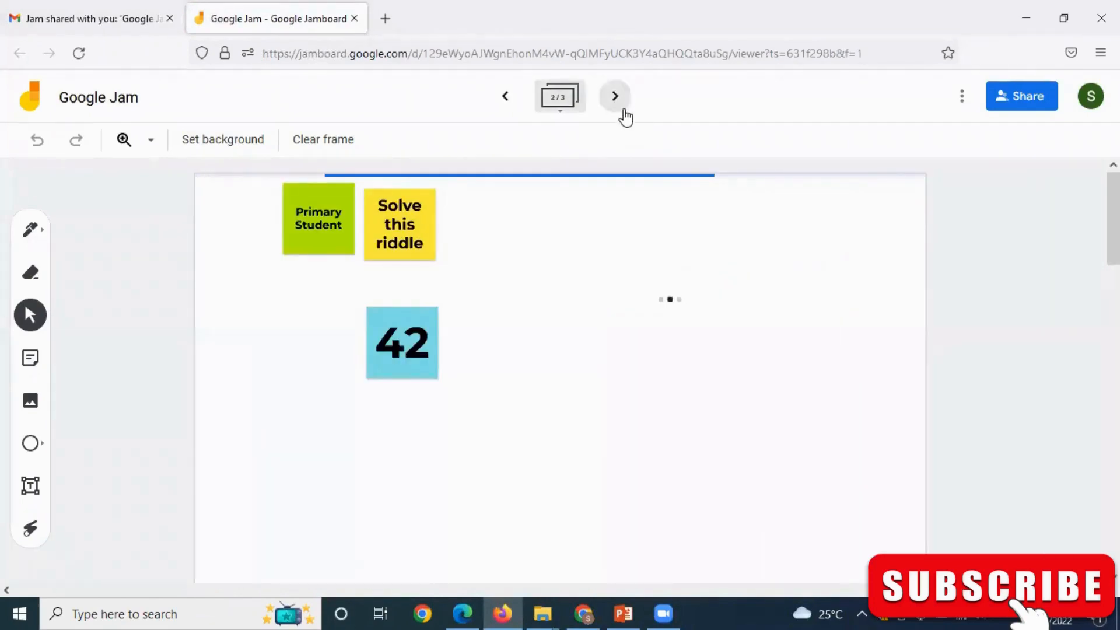
left_click(624, 112)
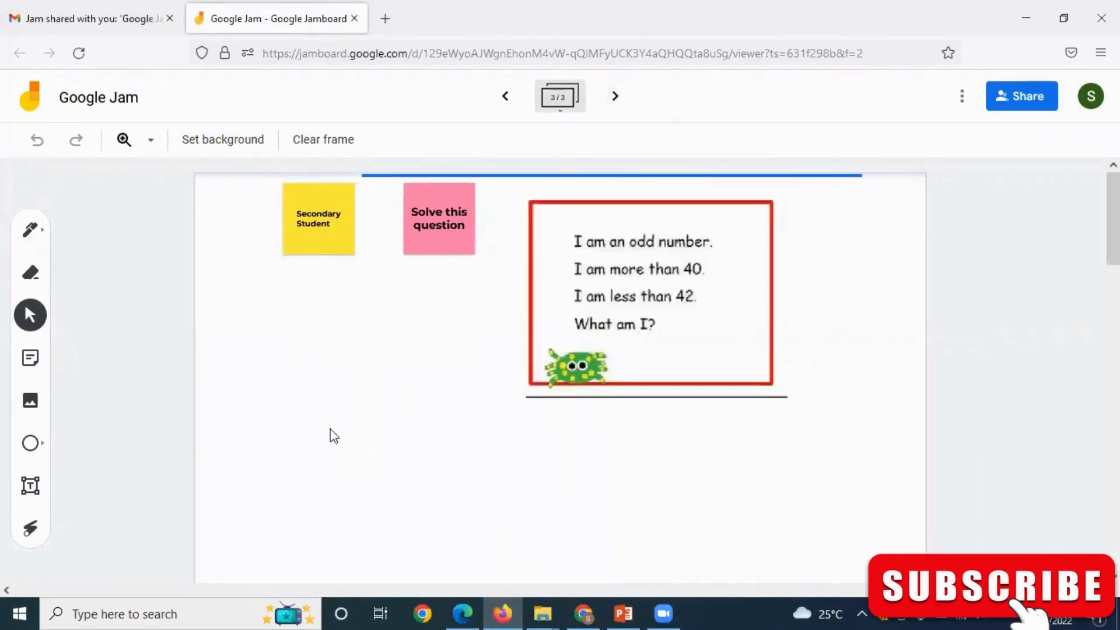
Add a pink '41' sticky note below the top notes, then return to the owner's window.
left_click(30, 358)
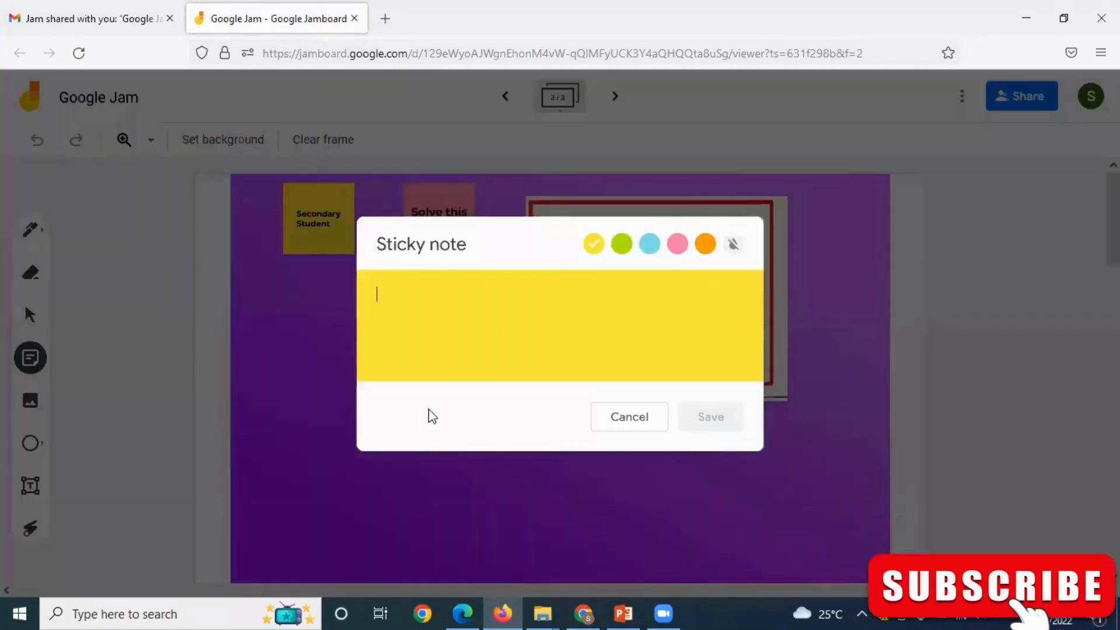
left_click(678, 244)
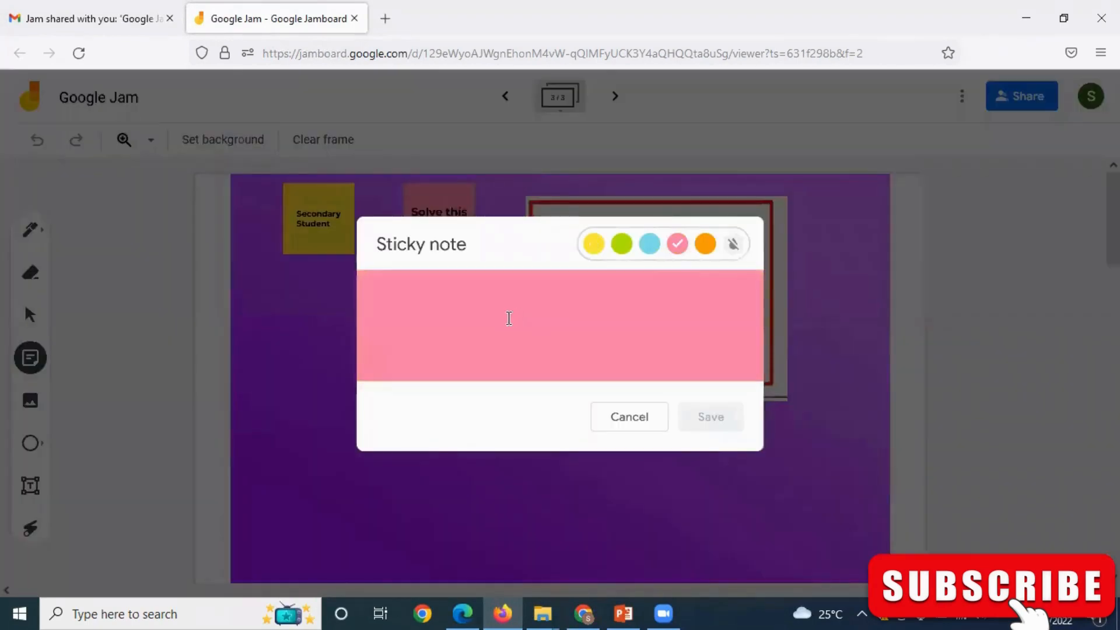
type("41")
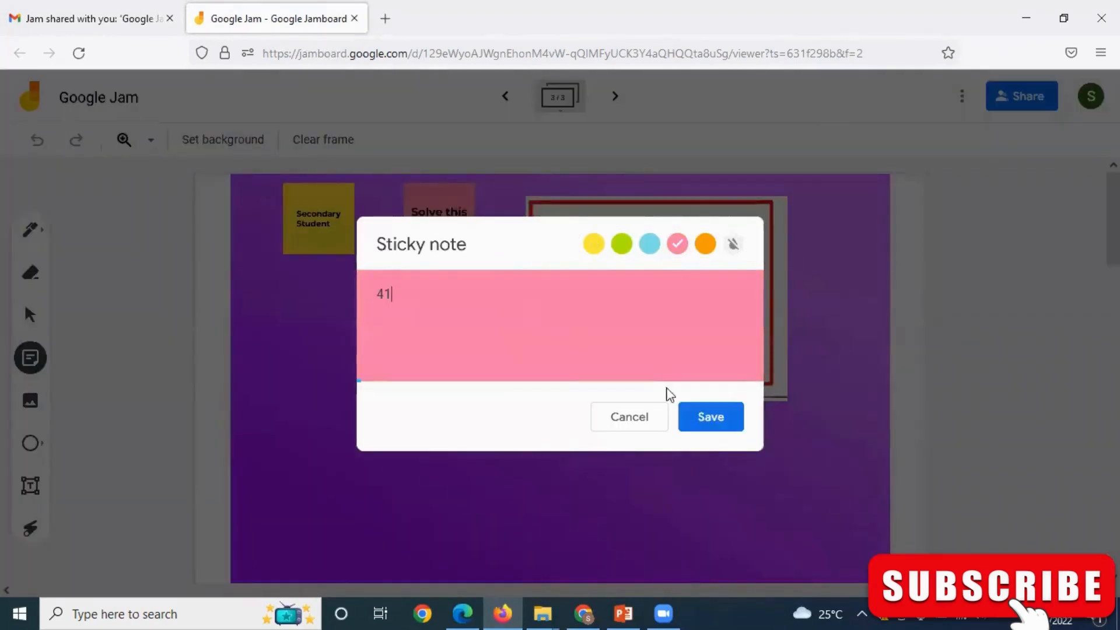
left_click(709, 418)
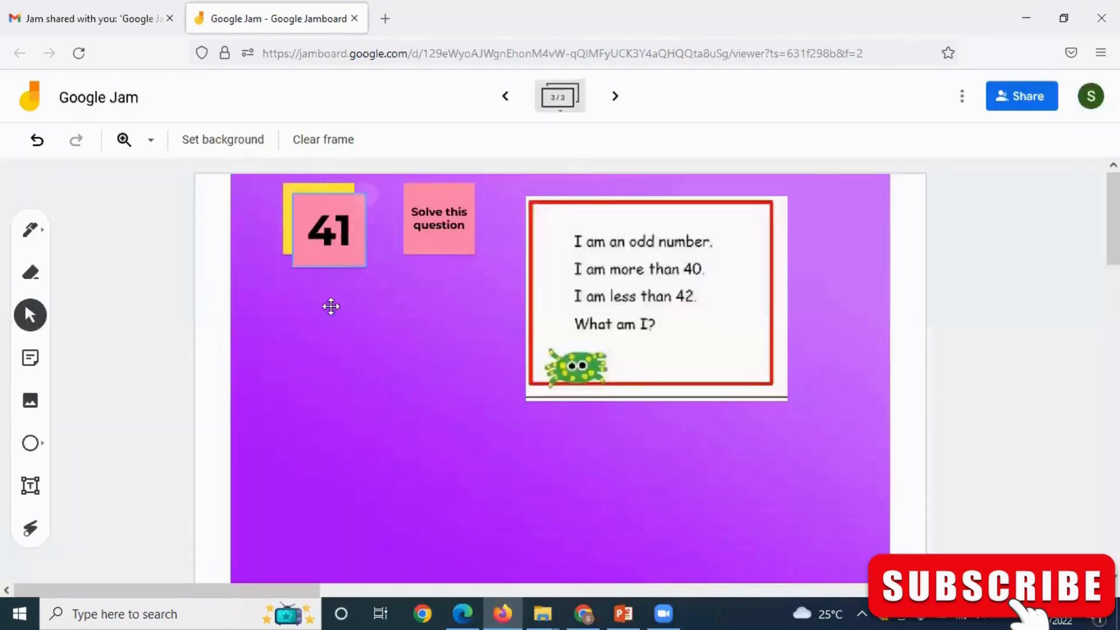
left_click_drag(331, 307, 393, 332)
left_click(1085, 530)
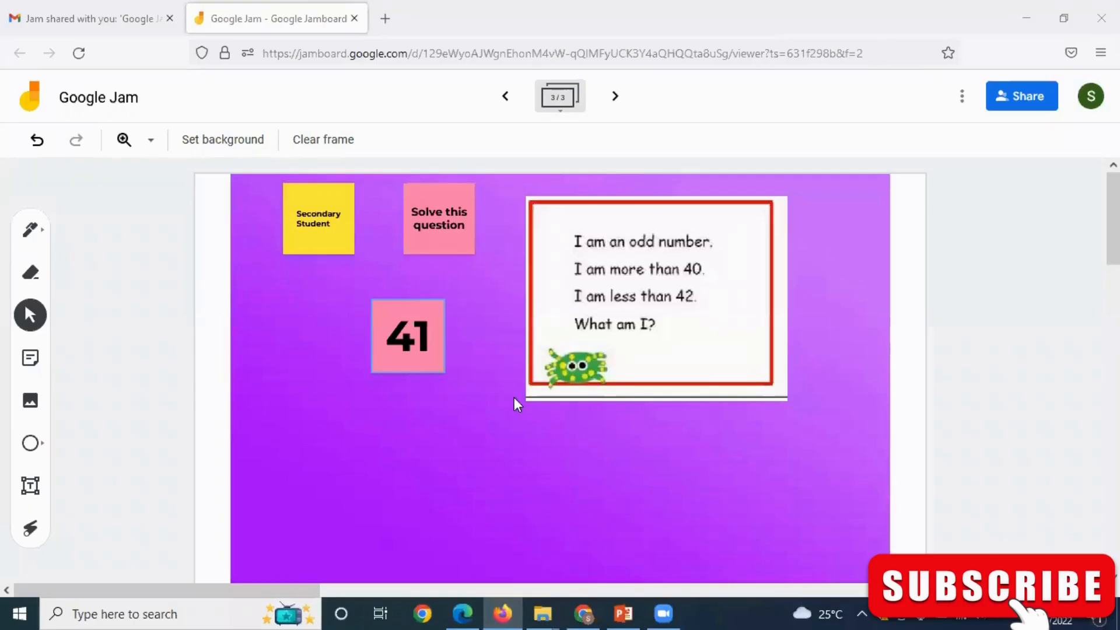
left_click(583, 614)
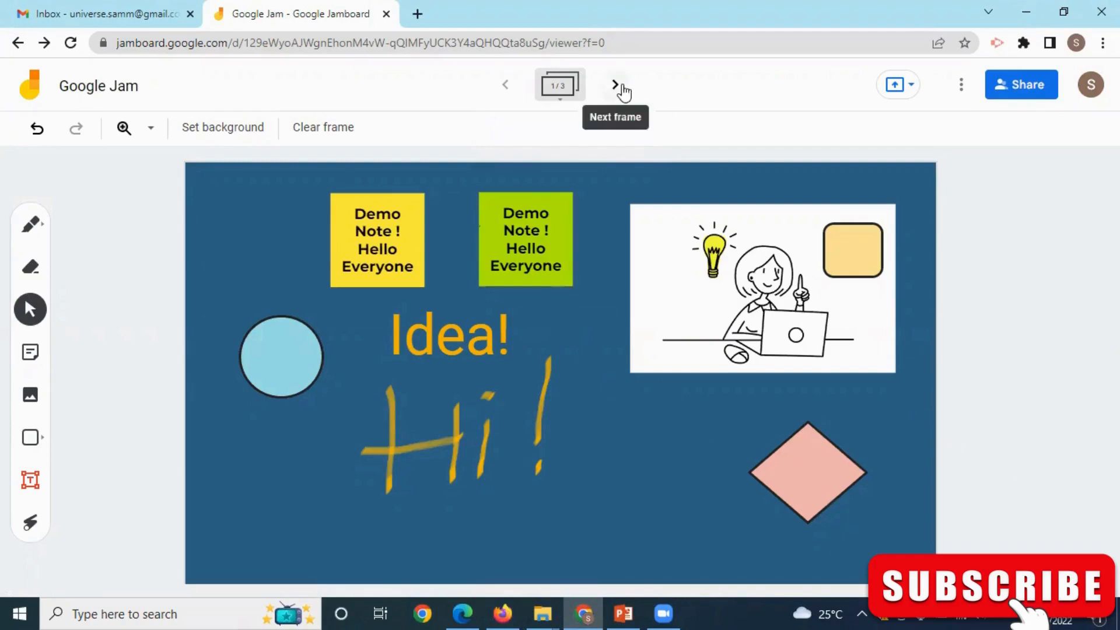
Check the 41 answer on frame 3 of the owner's jam, then bring up Share.
left_click(617, 87)
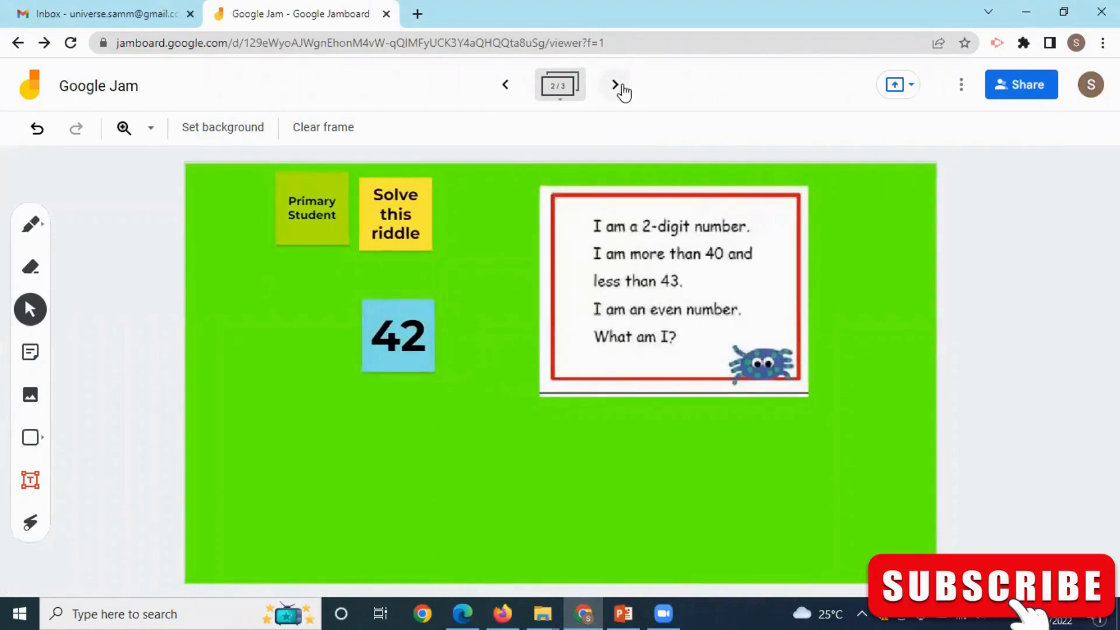
left_click(618, 87)
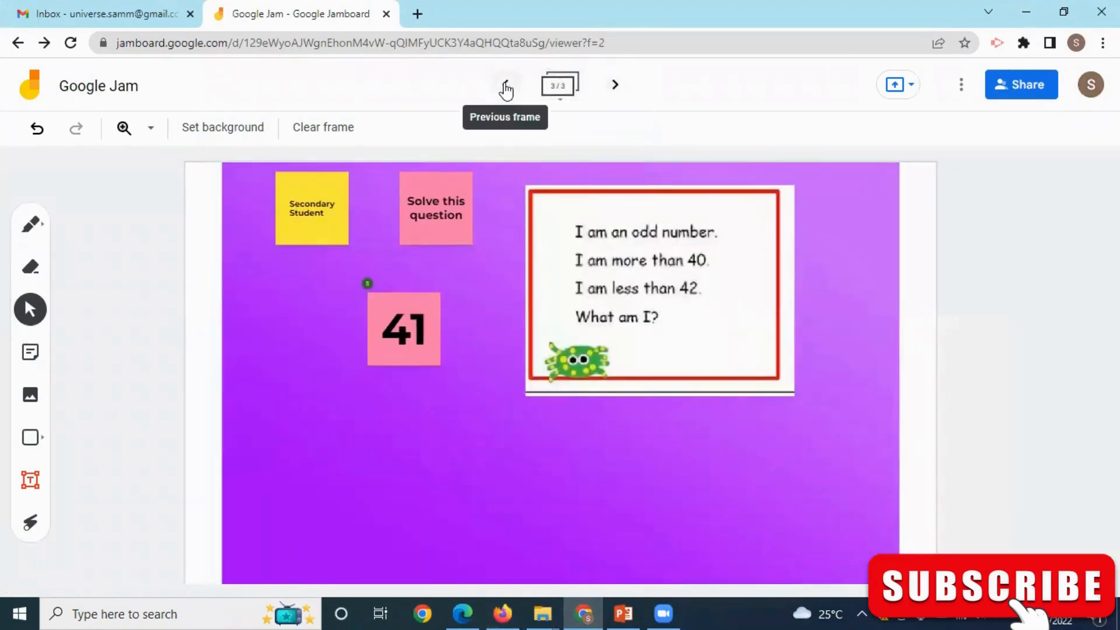
left_click(506, 88)
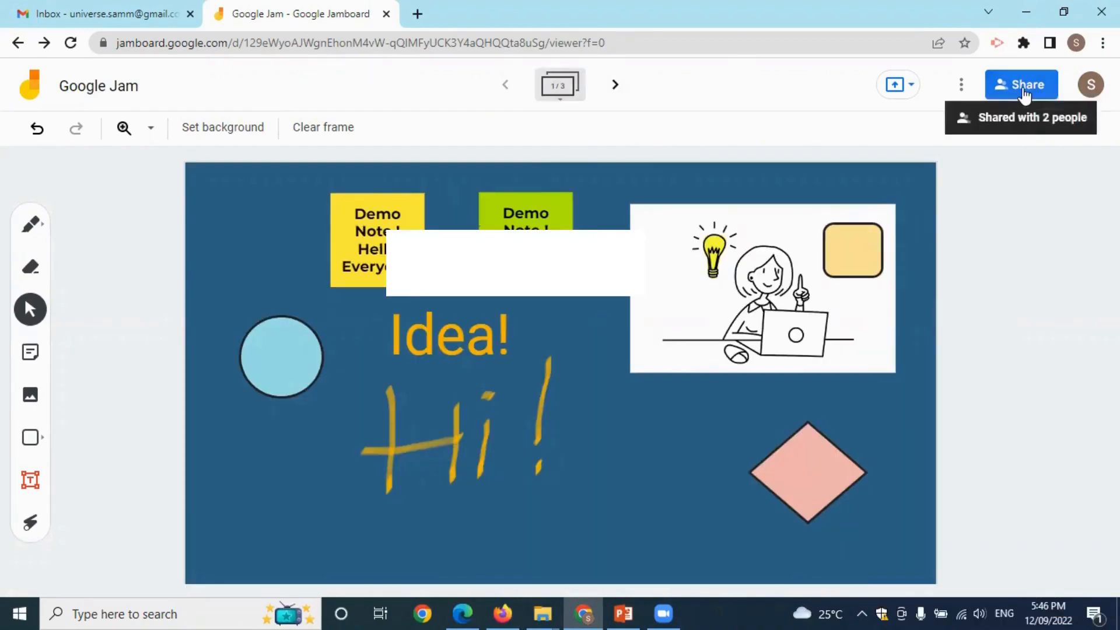
left_click(1023, 93)
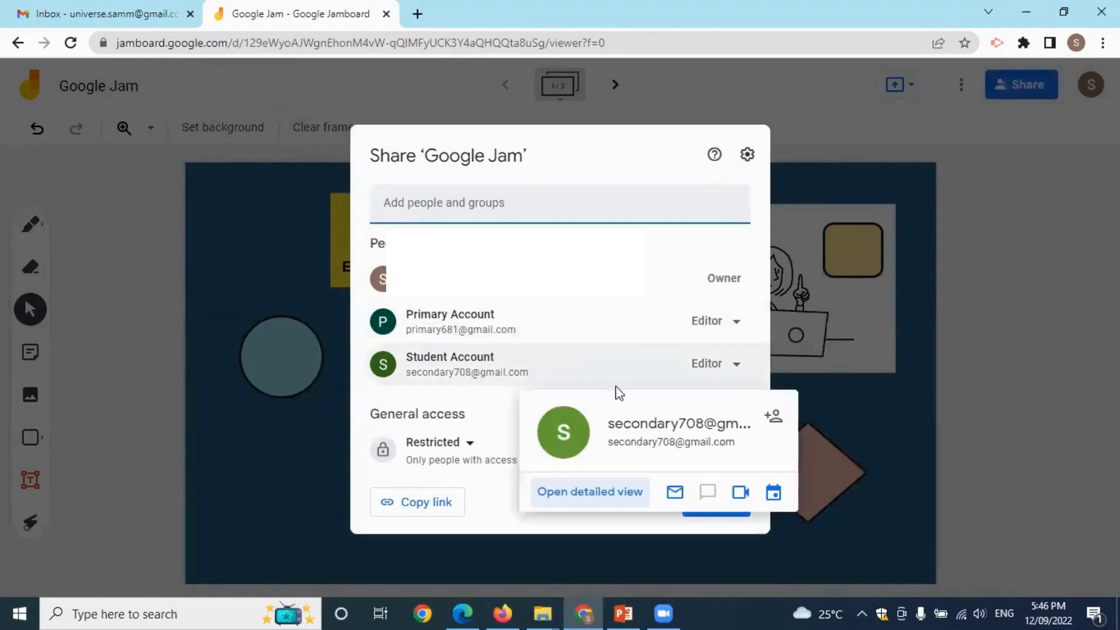
Change the Student Account from Editor to Viewer and save the access.
left_click(717, 365)
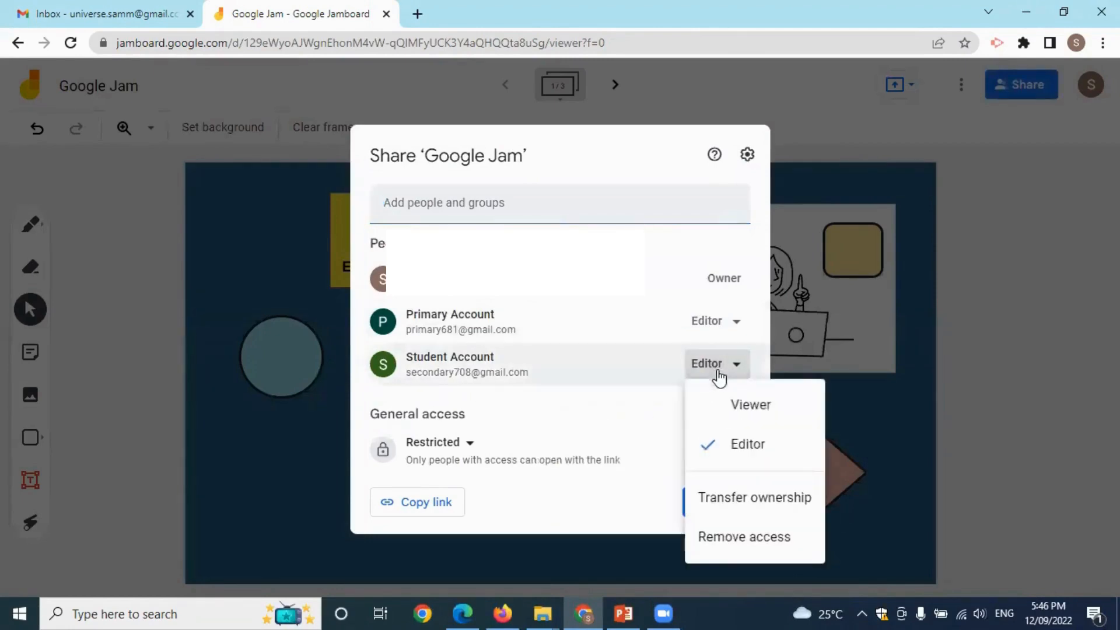
left_click(734, 412)
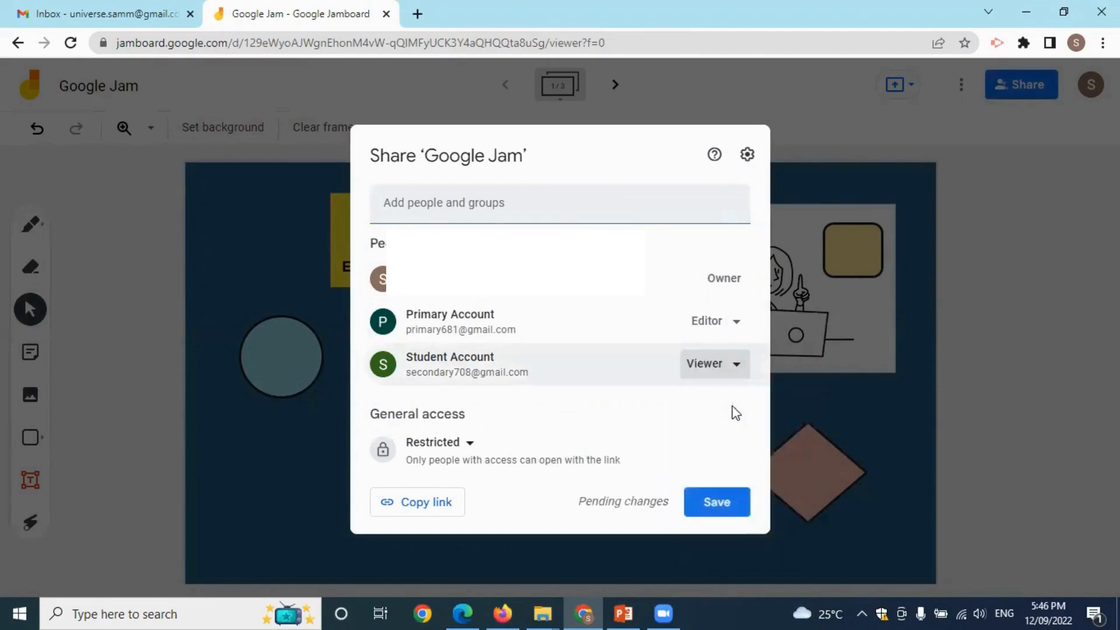
left_click(718, 502)
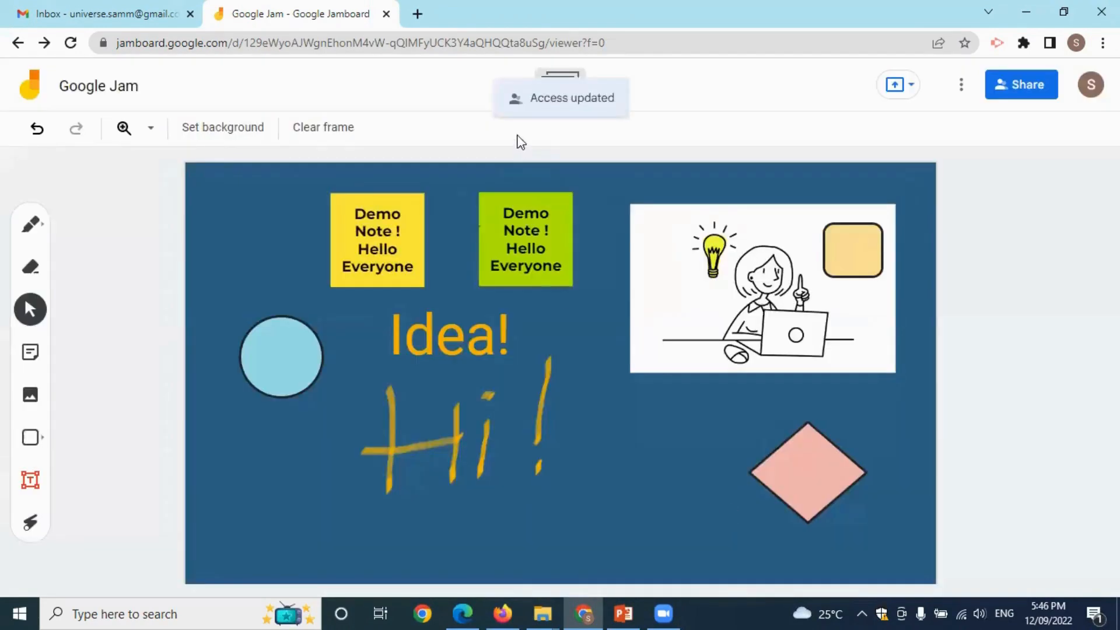
Reload the jam in the student's Firefox window and check its View only badge.
left_click(502, 613)
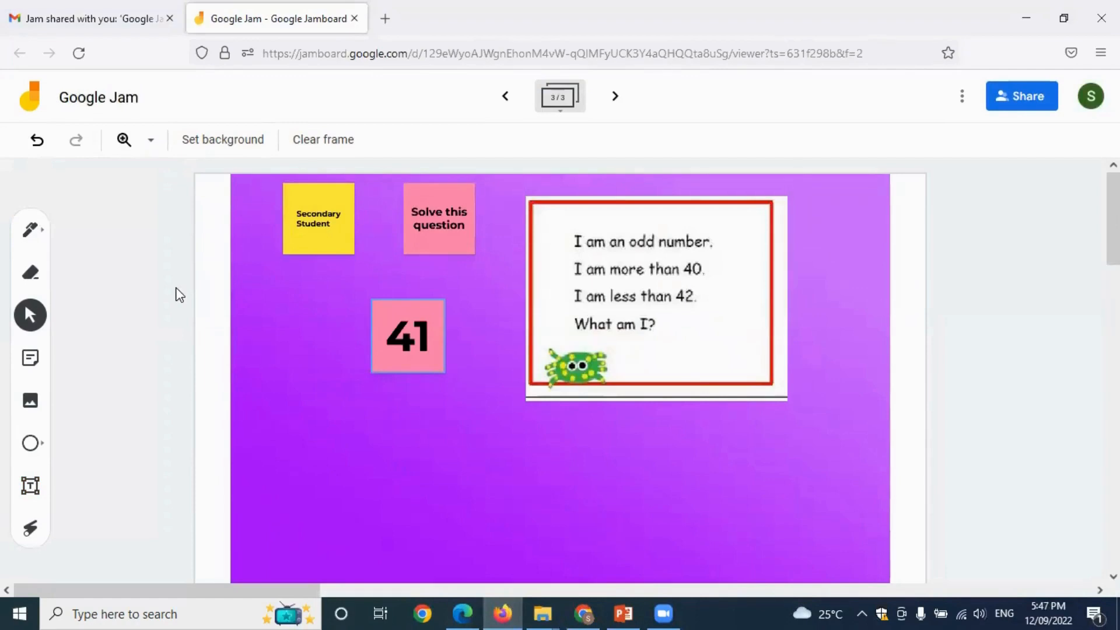
left_click(80, 54)
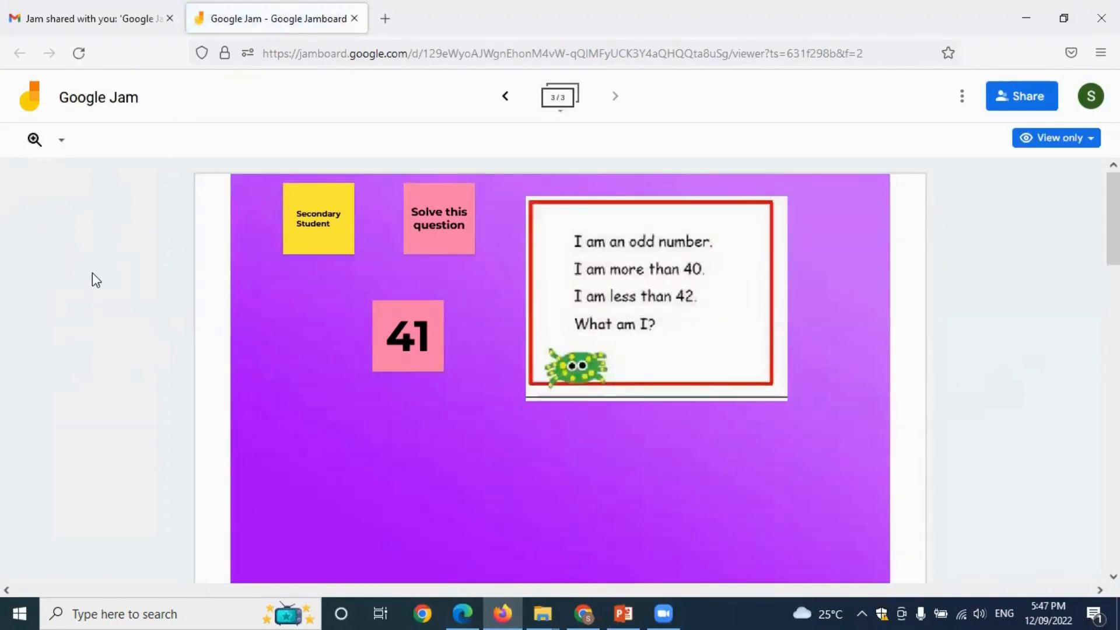
left_click(1076, 145)
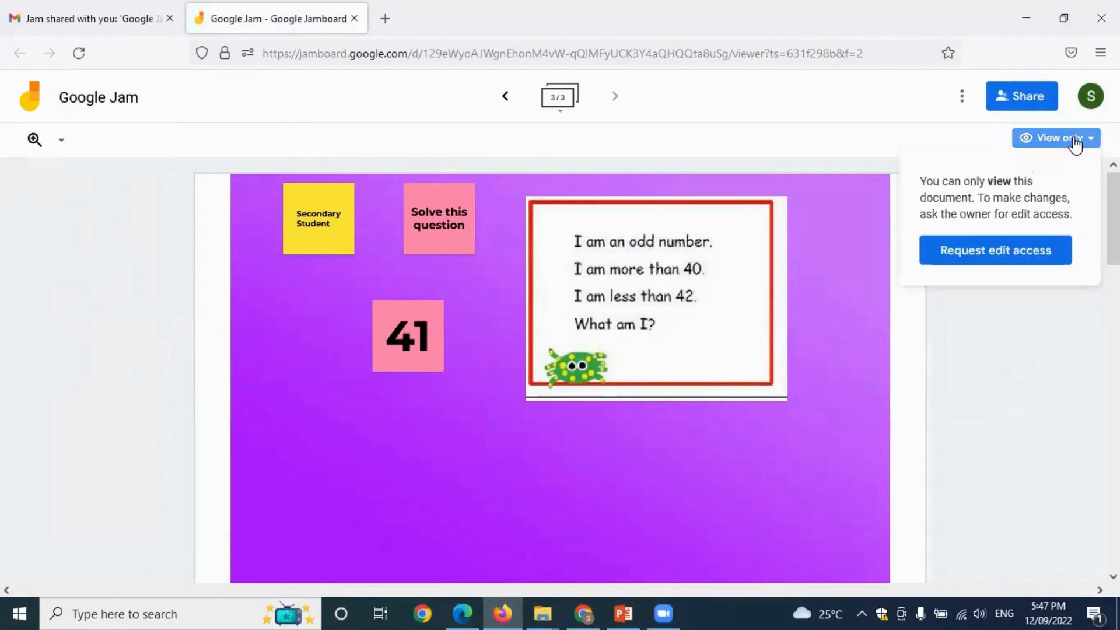
left_click(1076, 144)
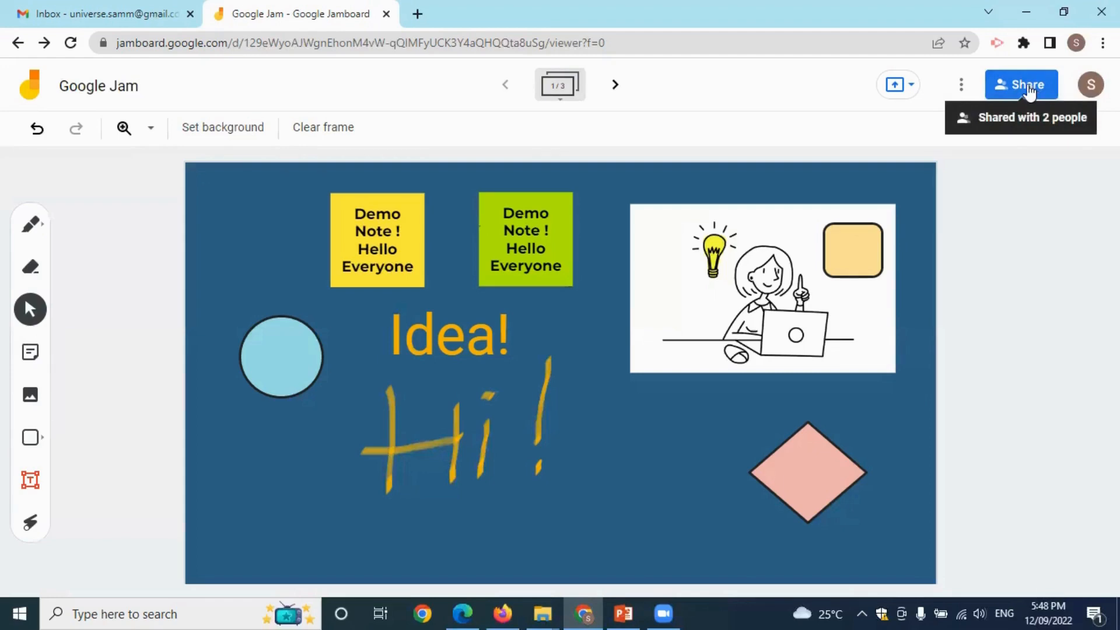
Copy the jam link and set General access to 'Anyone with the link' as Viewer.
left_click(1030, 88)
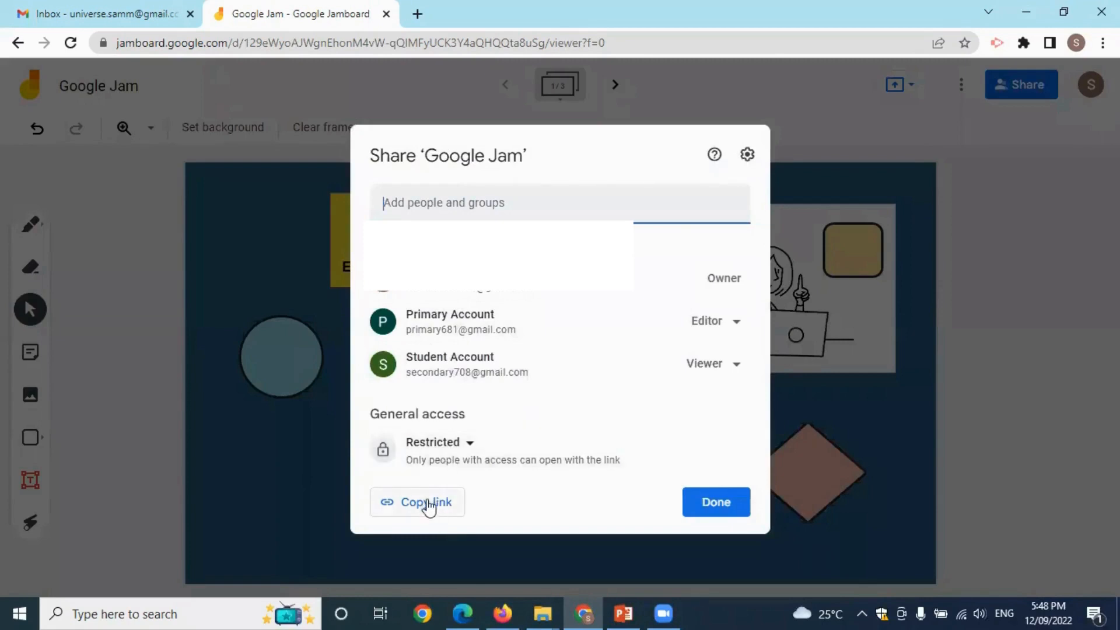
left_click(427, 502)
left_click(452, 453)
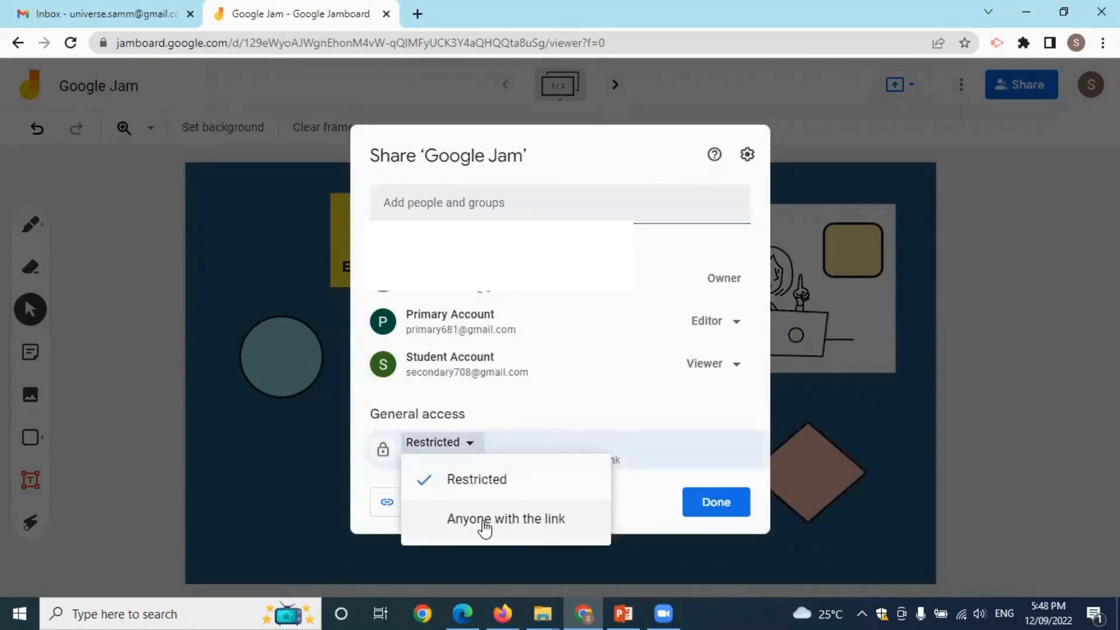
left_click(493, 521)
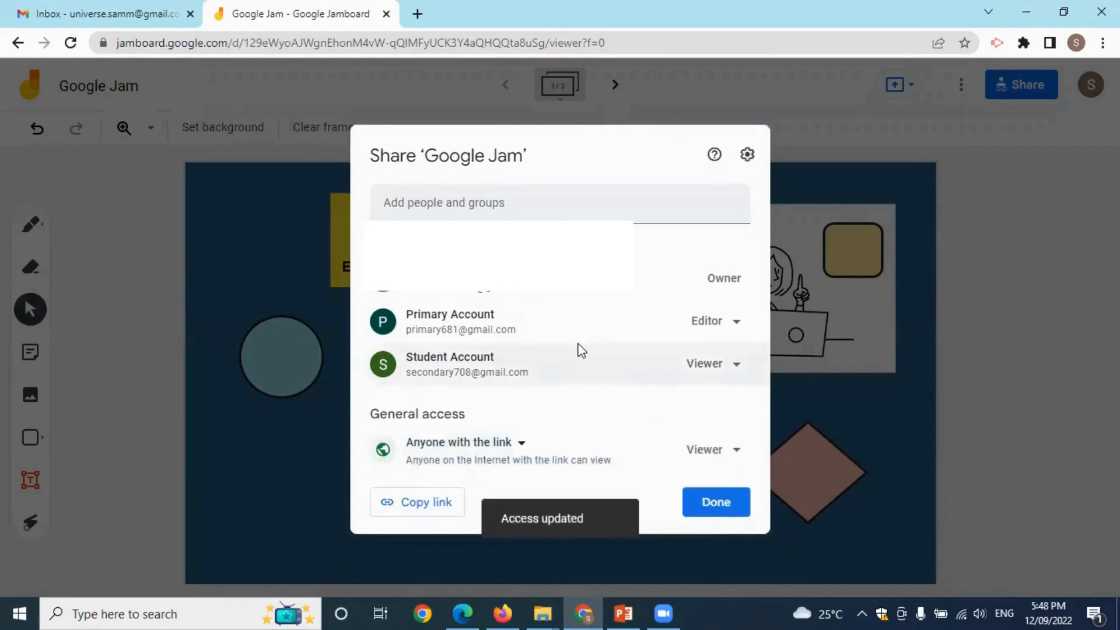
left_click(722, 504)
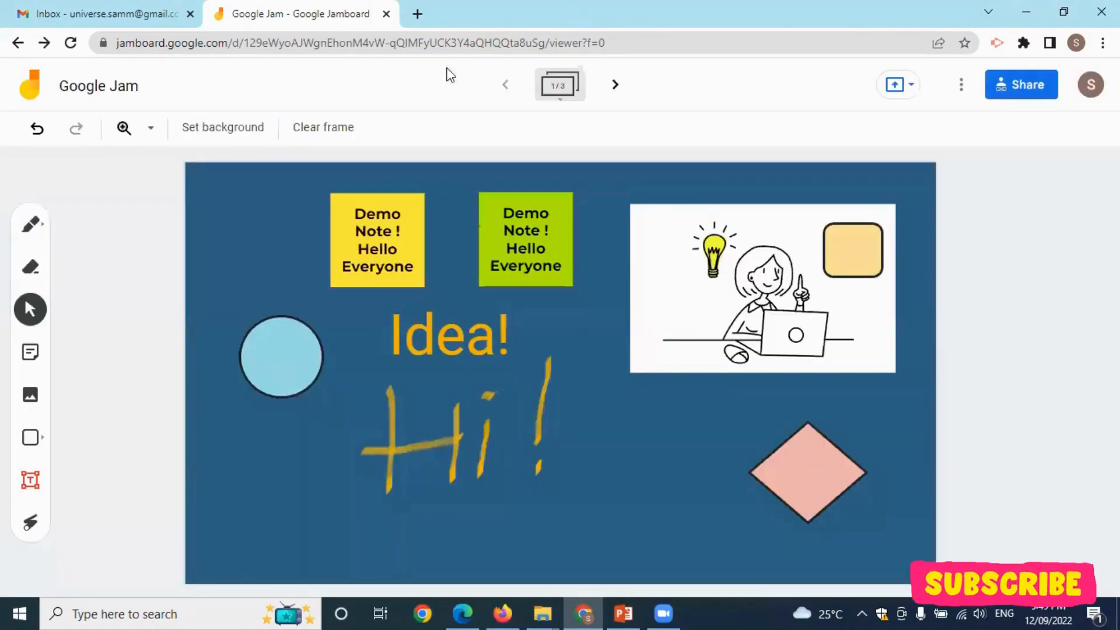
Launch Google Classroom from the Gmail tab's Google apps grid.
left_click(82, 11)
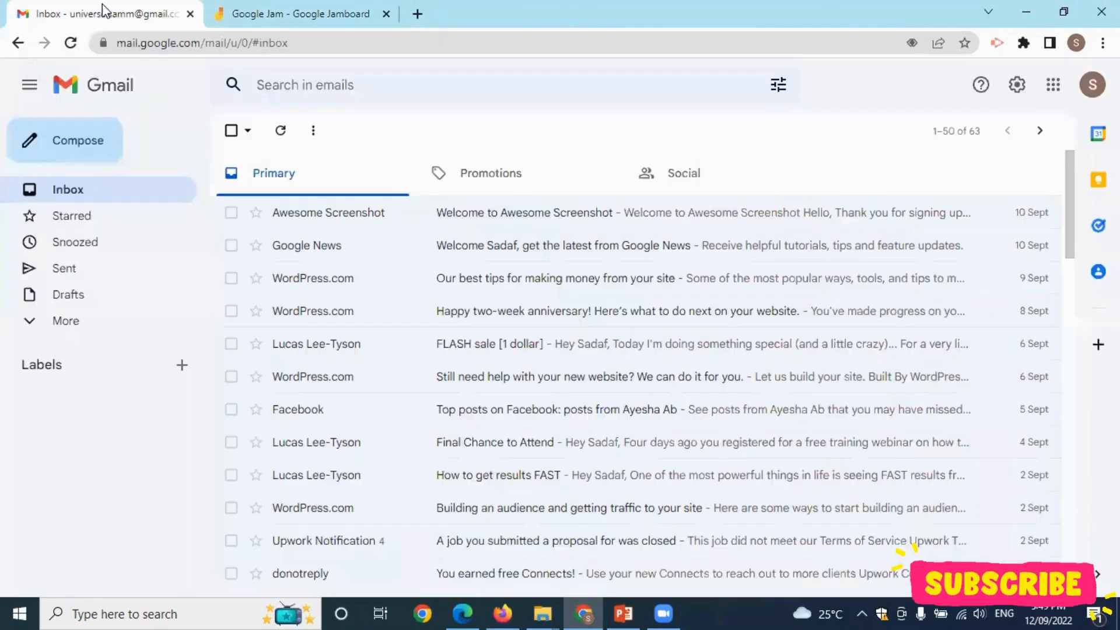
left_click(1053, 84)
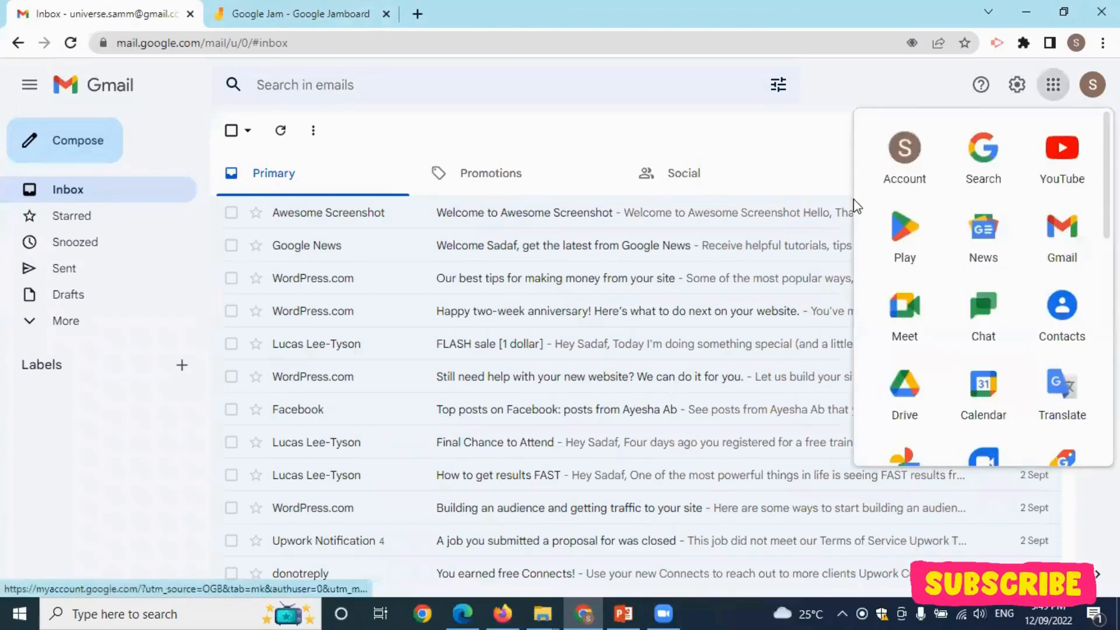
scroll(962, 238, "down", 2)
scroll(966, 242, "down", 6)
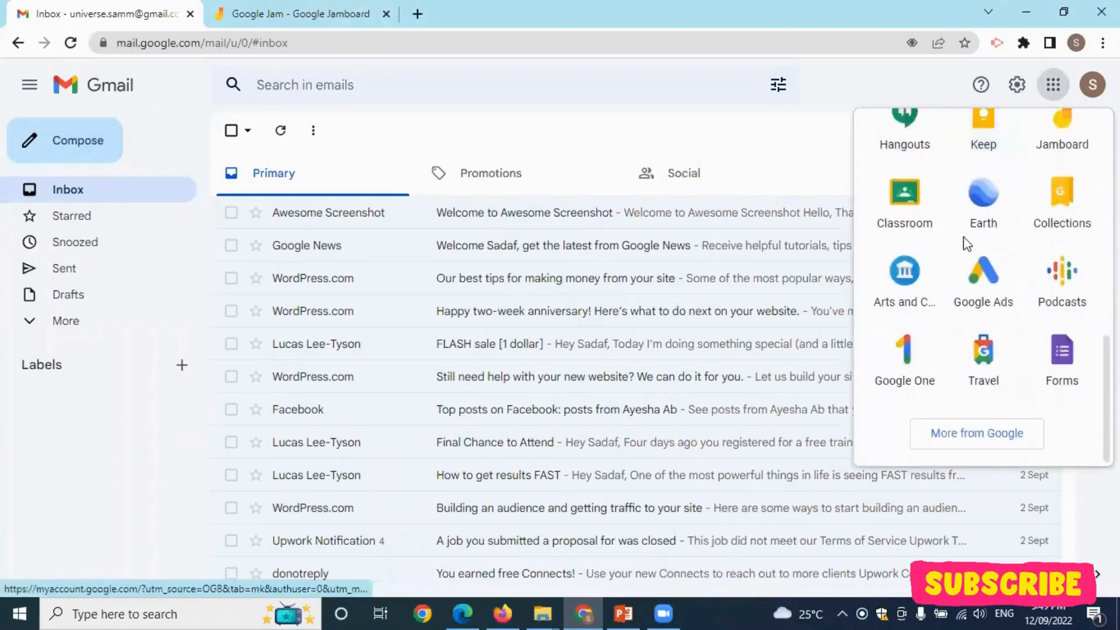
left_click(968, 239)
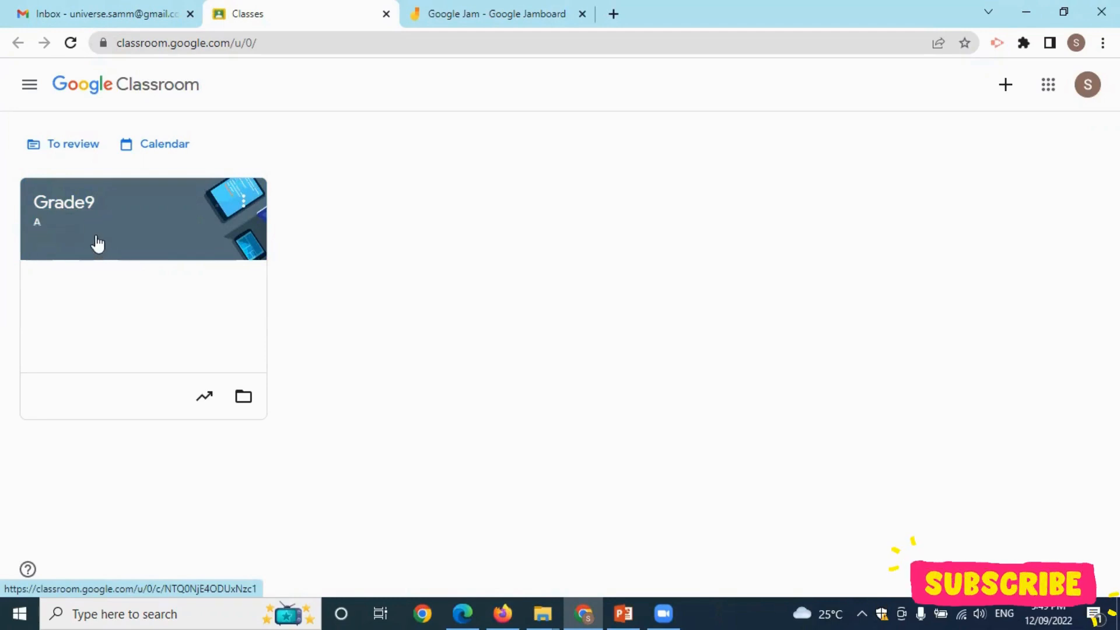
Post a Grade9 announcement containing the pasted jam sharing link, then go back to the jam.
left_click(74, 212)
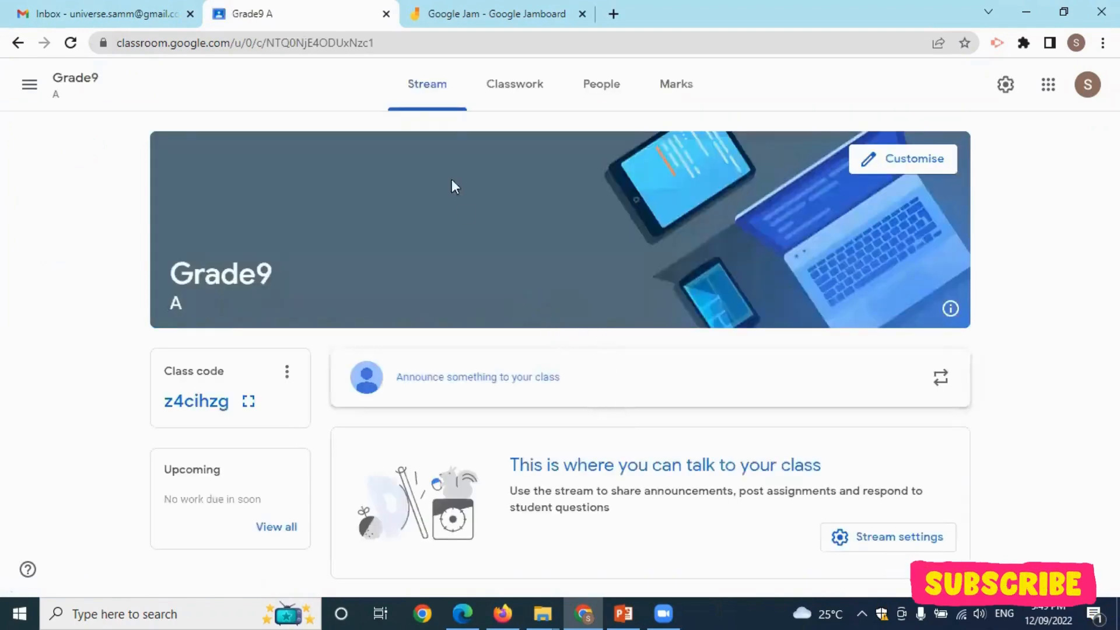
left_click(648, 401)
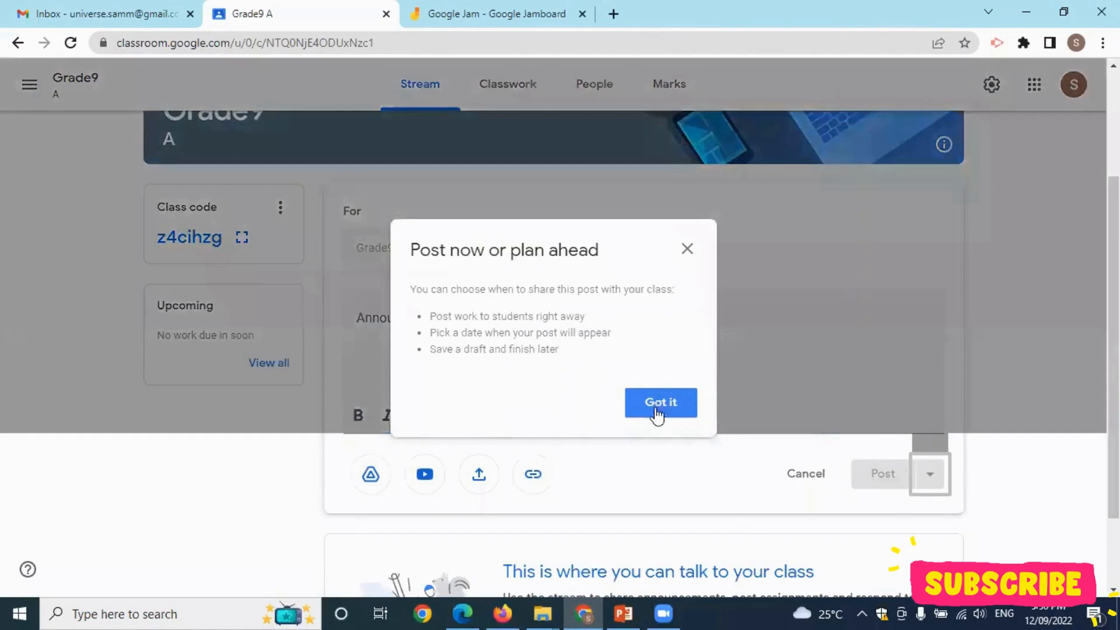
left_click(657, 415)
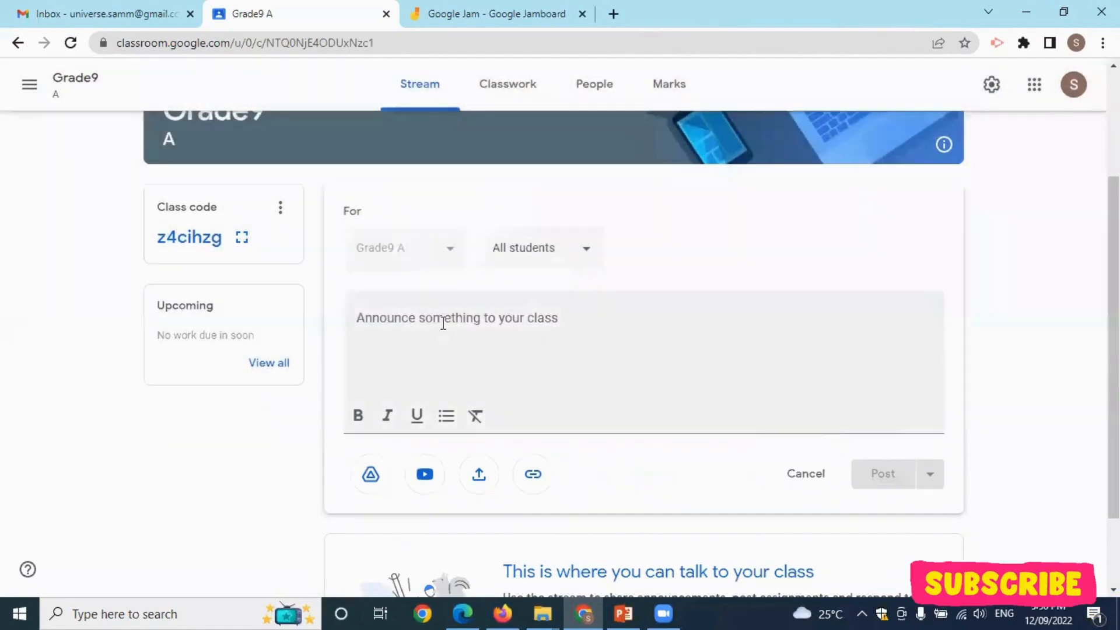
left_click(412, 311)
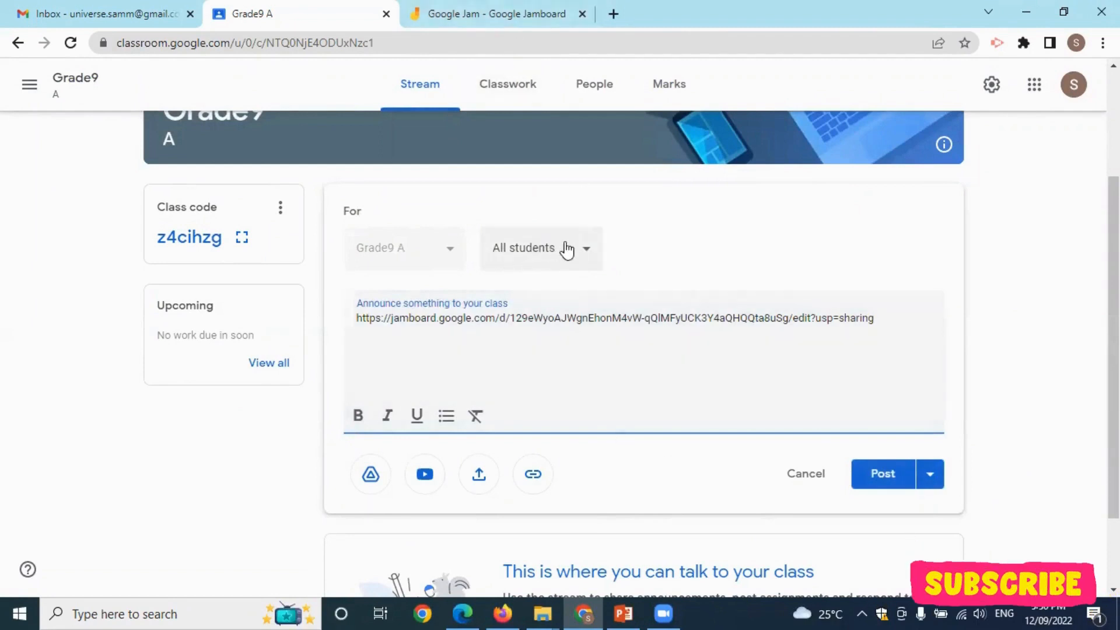
left_click(891, 477)
left_click(448, 7)
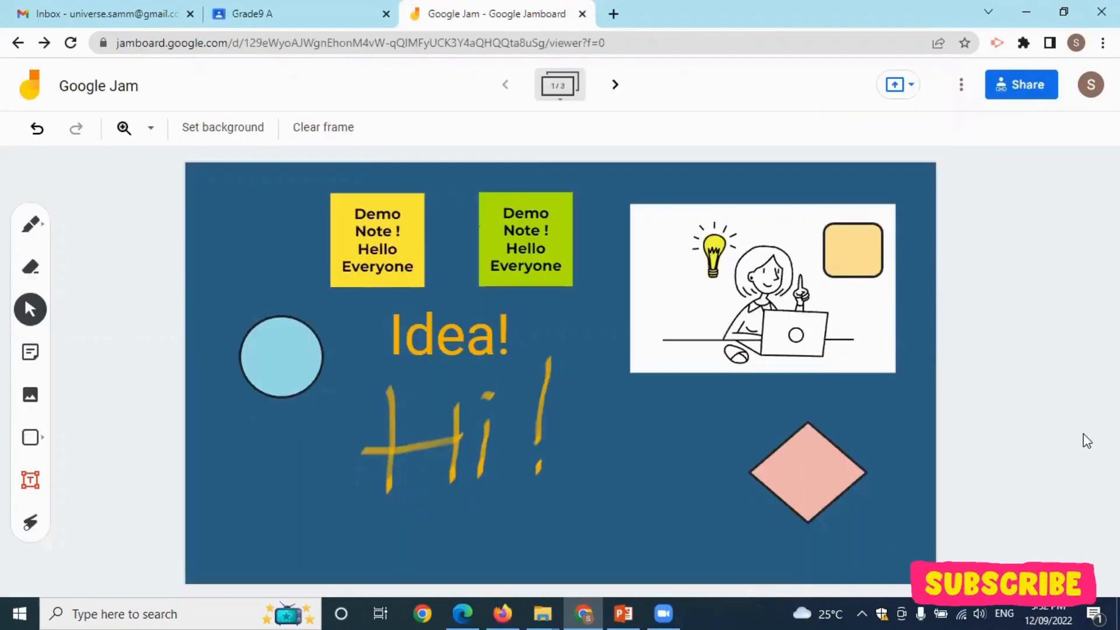
Download the jam as Google Jam.pdf via More actions.
left_click(961, 87)
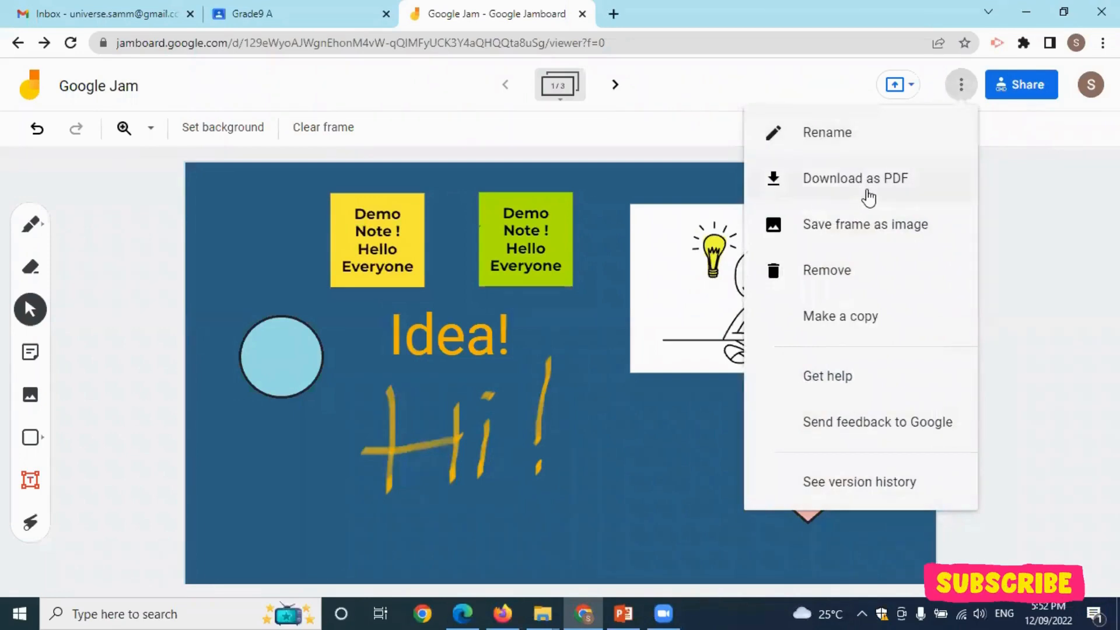
left_click(851, 186)
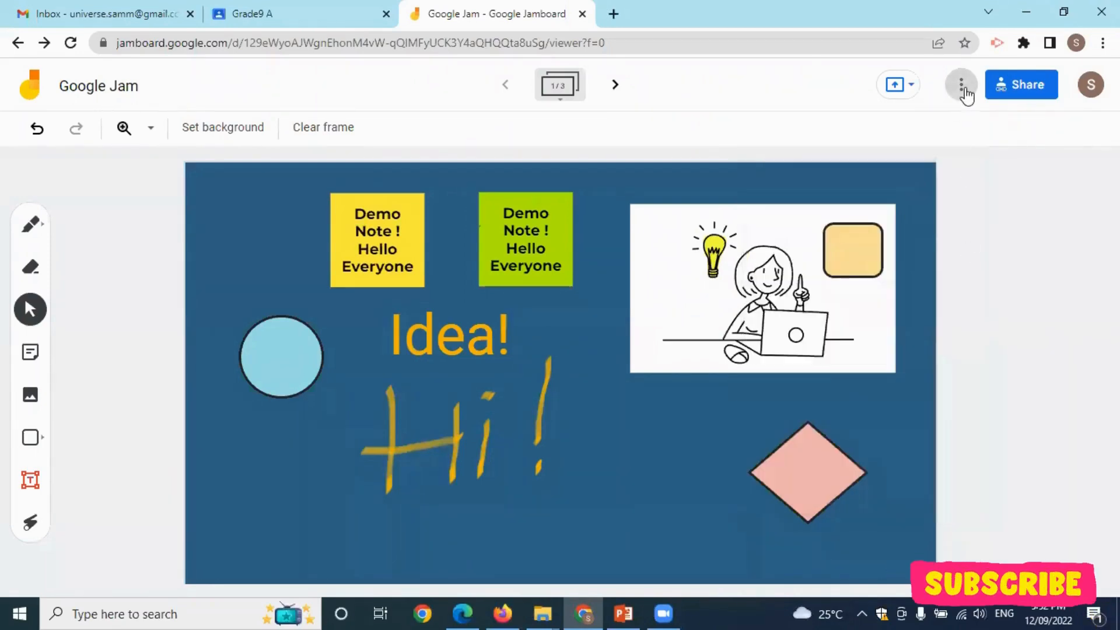
left_click(962, 88)
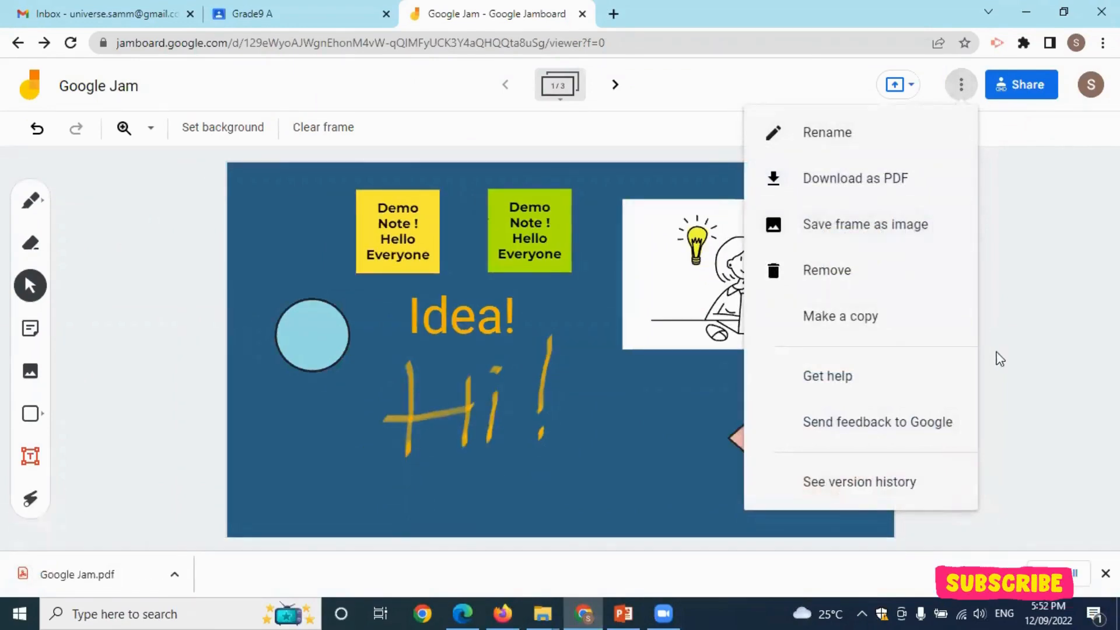
Open Google Jam.pdf from the download bar and scroll through its three frame pages.
left_click(66, 576)
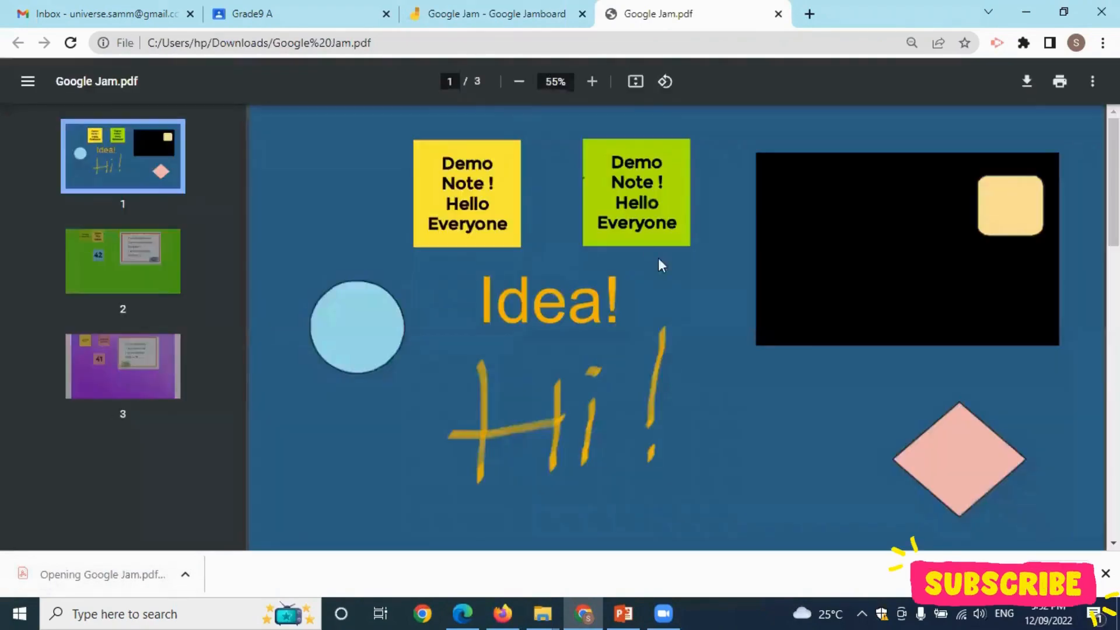
scroll(628, 340, "down", 15)
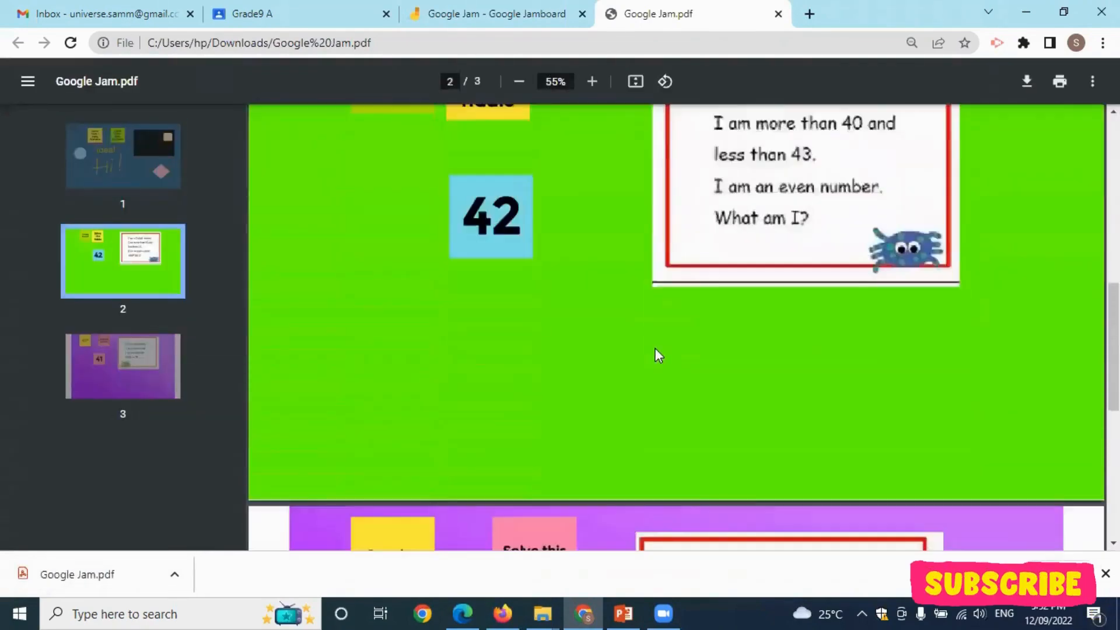
scroll(660, 350, "up", 15)
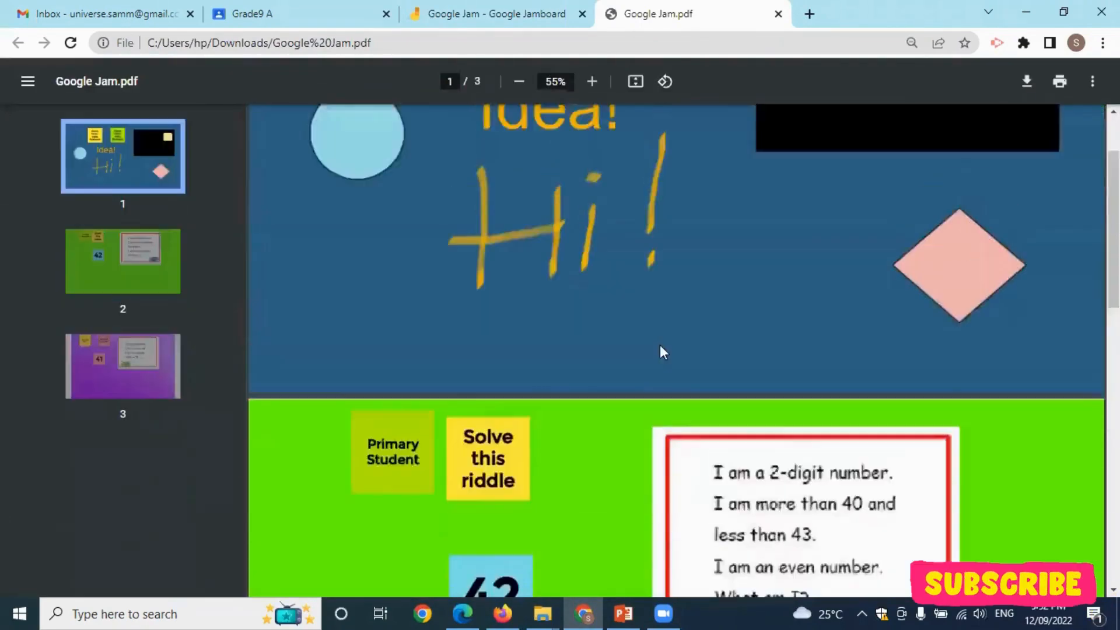